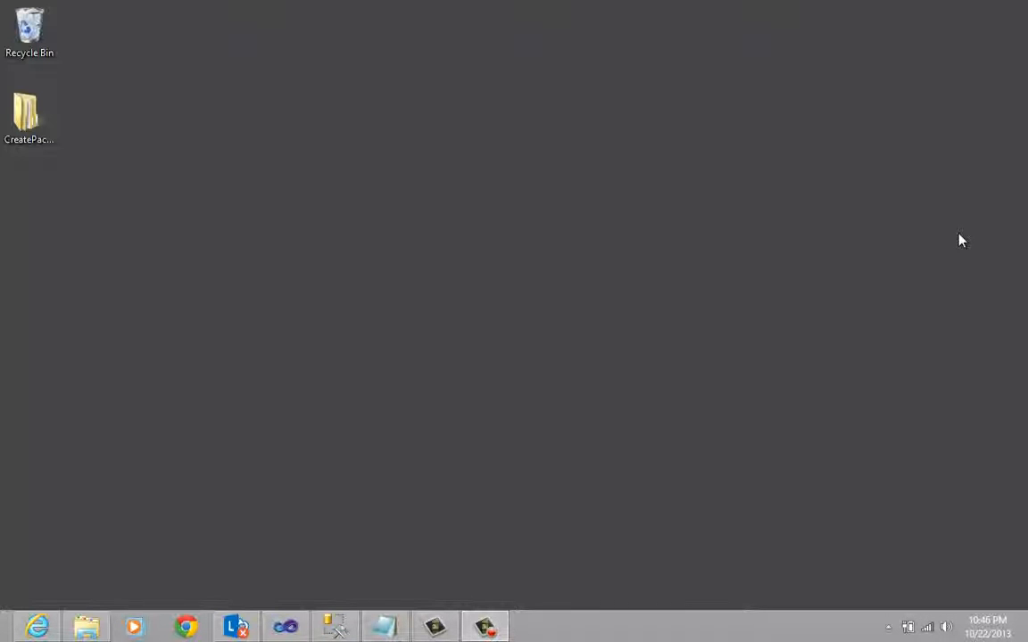
- Open the PresidentSource text file from the Data subfolder of the desktop's CreatePackage folder and enlarge it to full screen
double_click(29, 120)
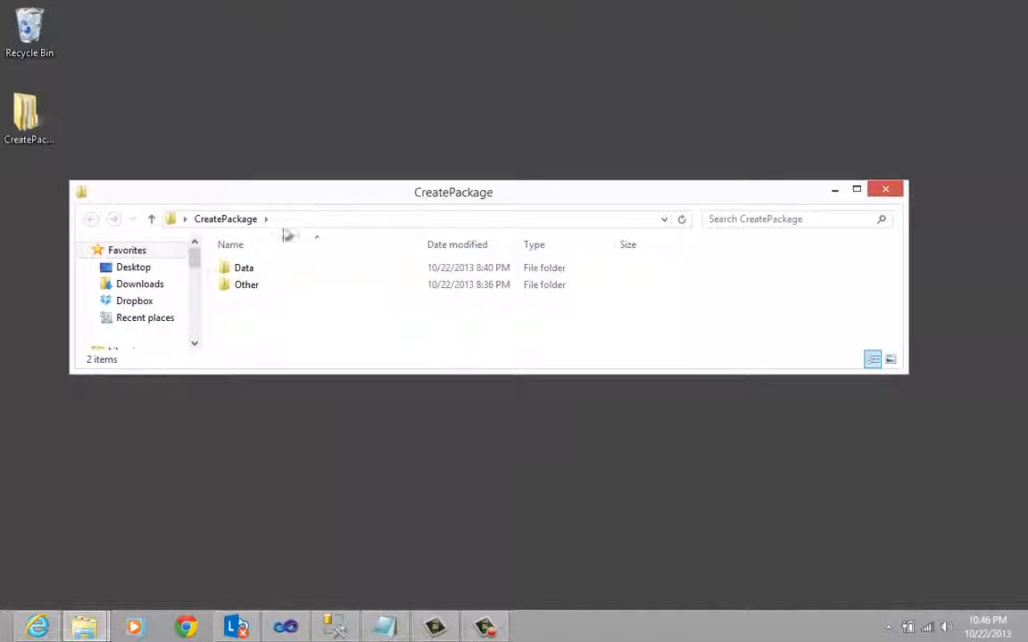
double_click(255, 274)
double_click(313, 203)
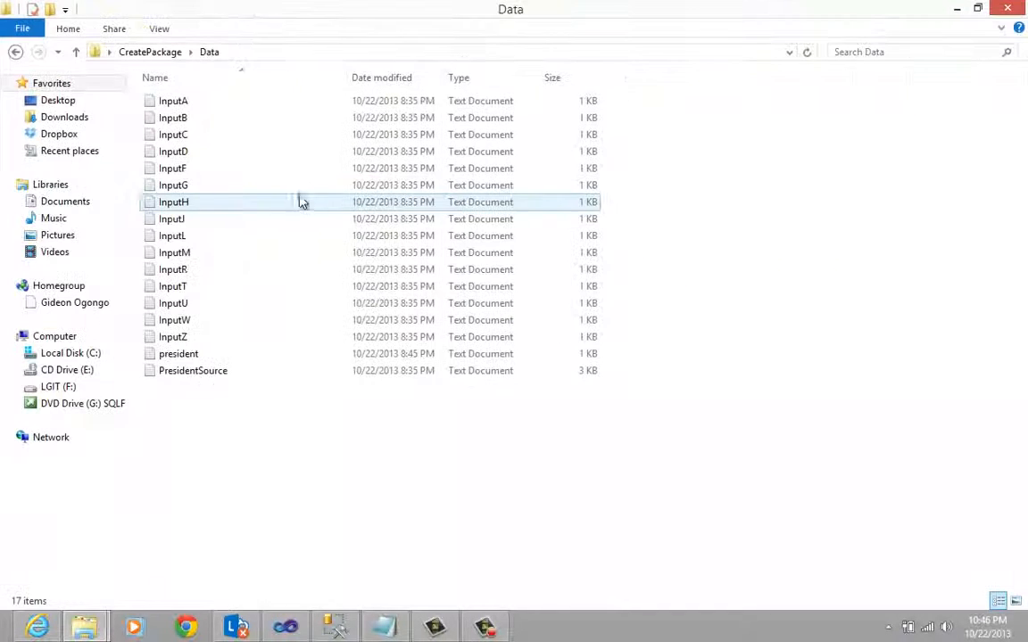
double_click(214, 376)
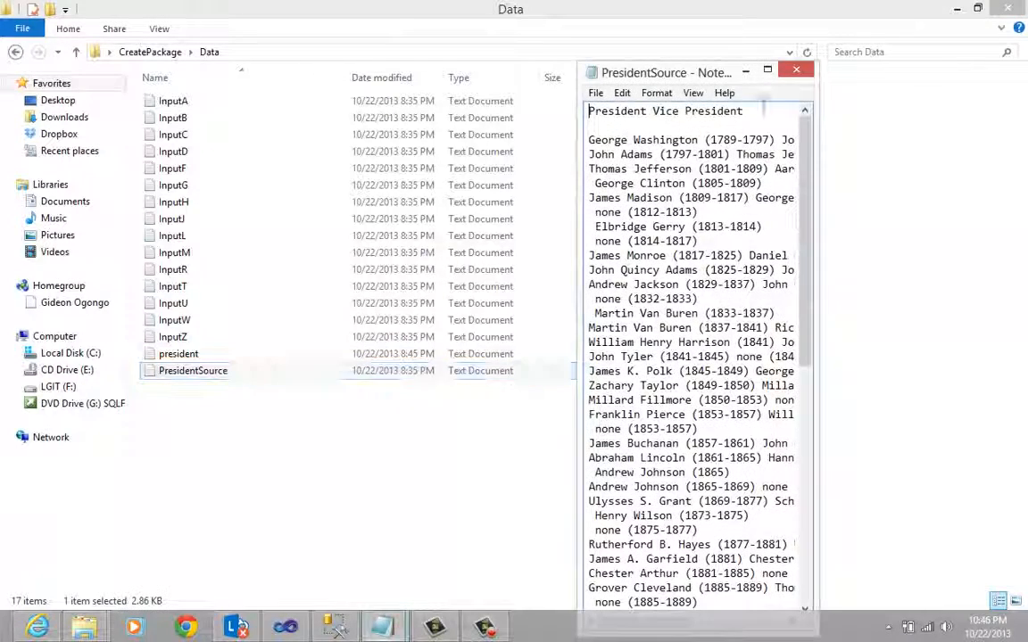
double_click(636, 72)
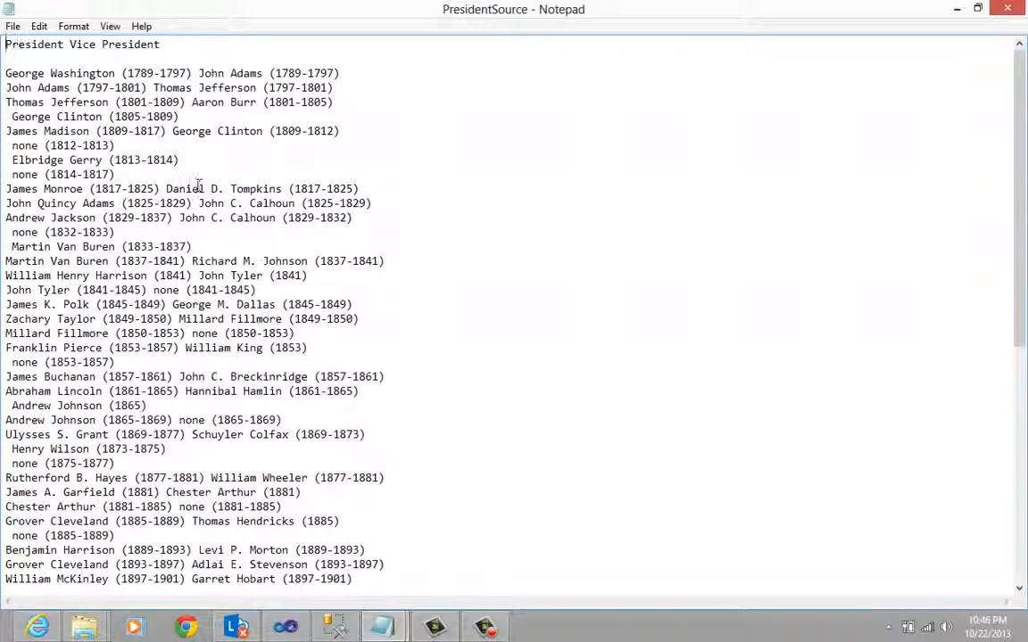
- Examine the PresidentSource header line and the layout of its first president and vice president entries, then minimize the file
left_click_drag(183, 44, 4, 46)
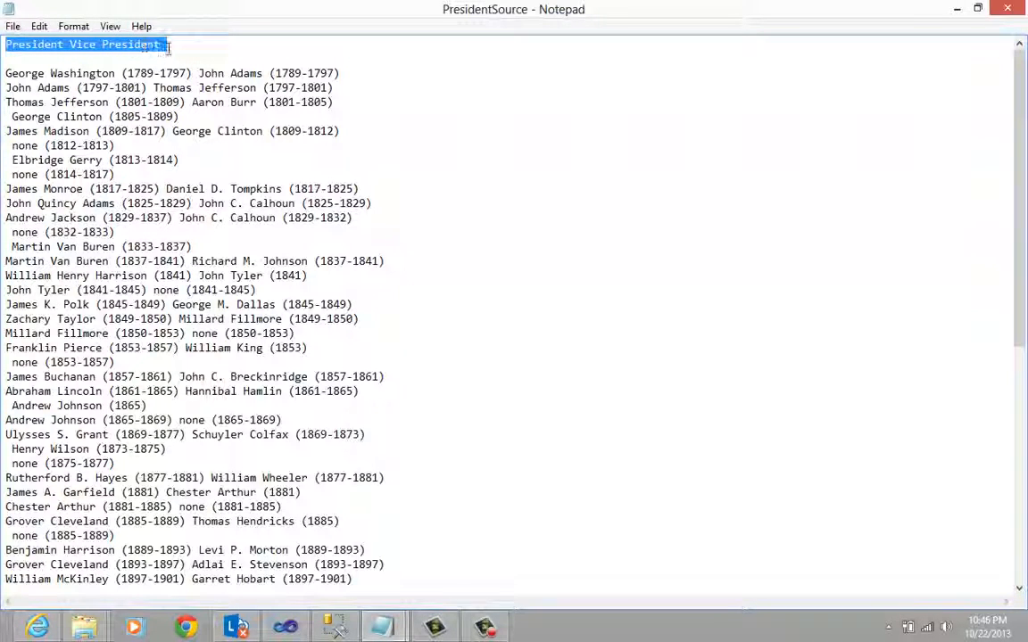
left_click(12, 59)
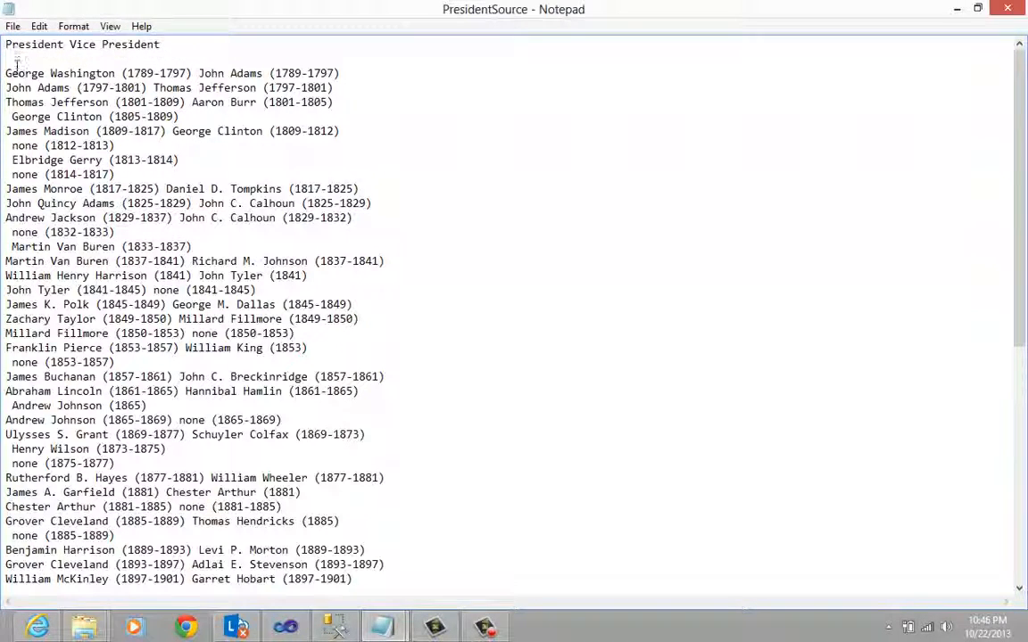
left_click_drag(7, 74, 336, 73)
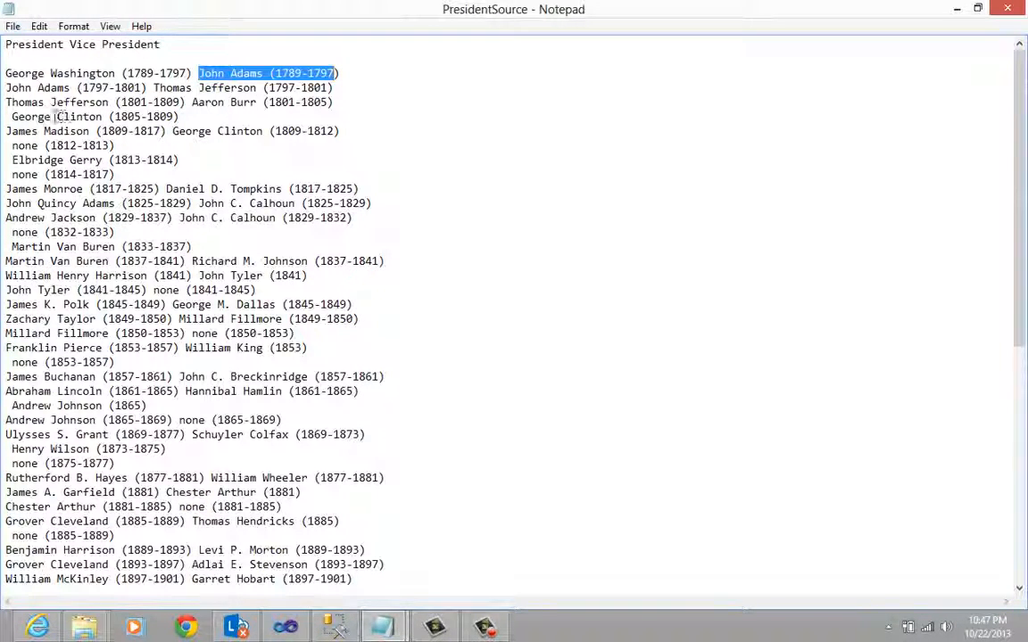
left_click(12, 116)
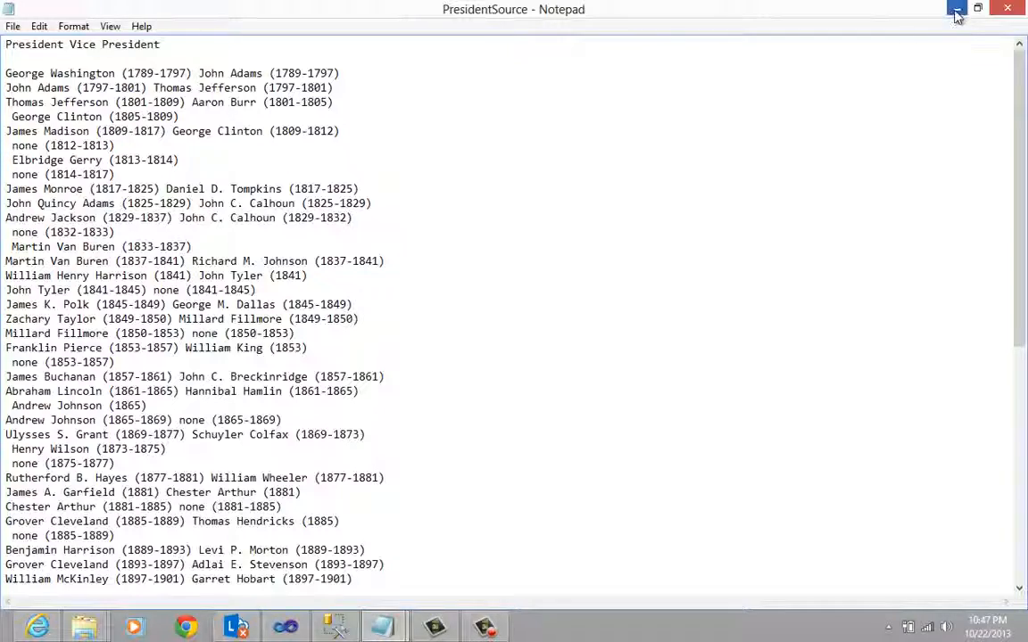
left_click(956, 13)
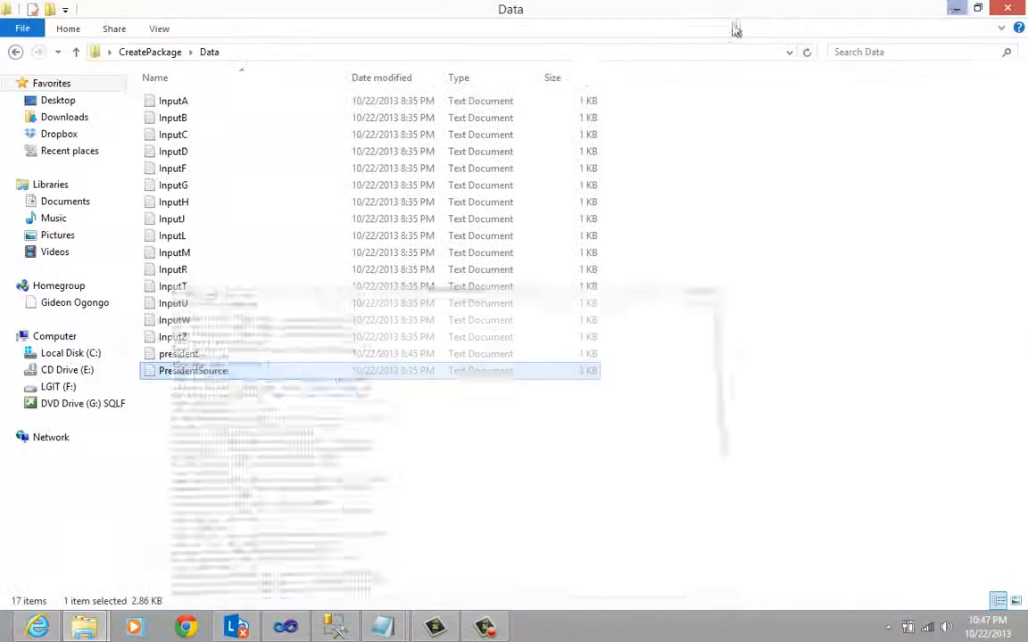
- Open the president text file and place the PresidentSource file beside it for comparison
double_click(202, 355)
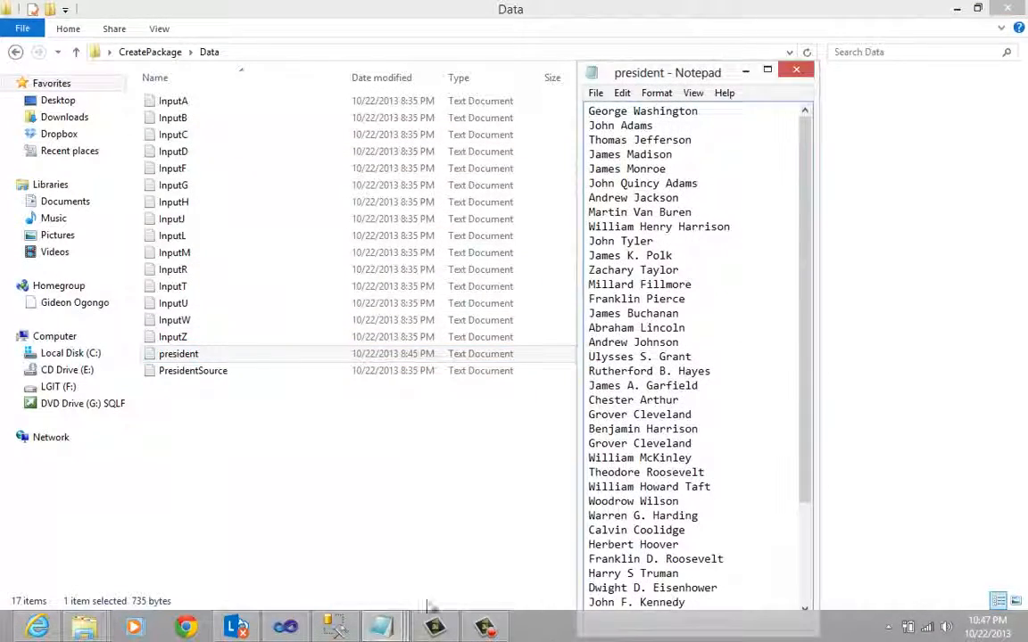
mouse_move(386, 622)
left_click(384, 466)
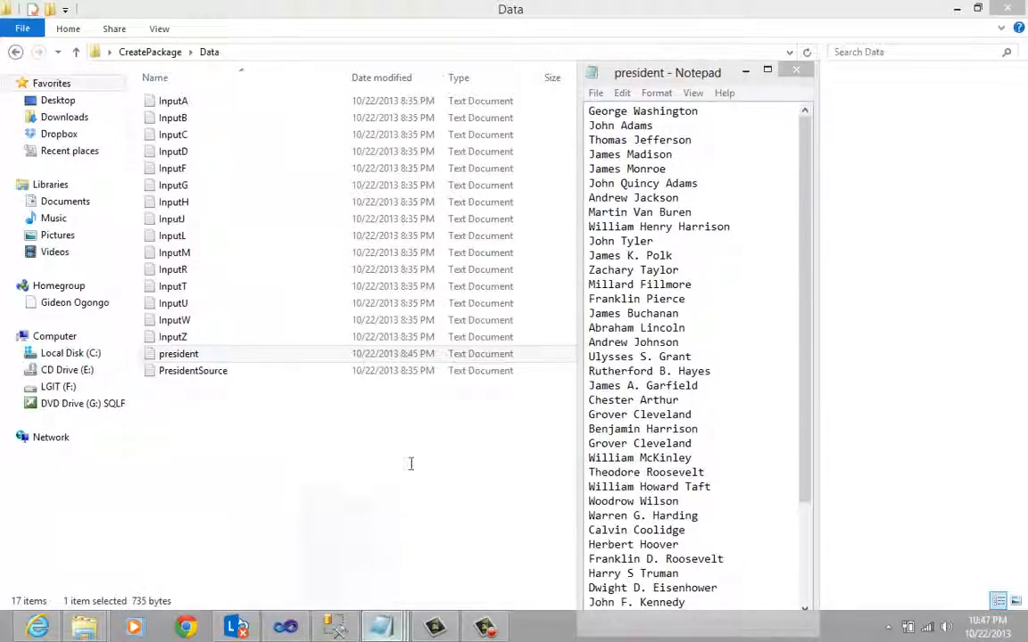
double_click(477, 11)
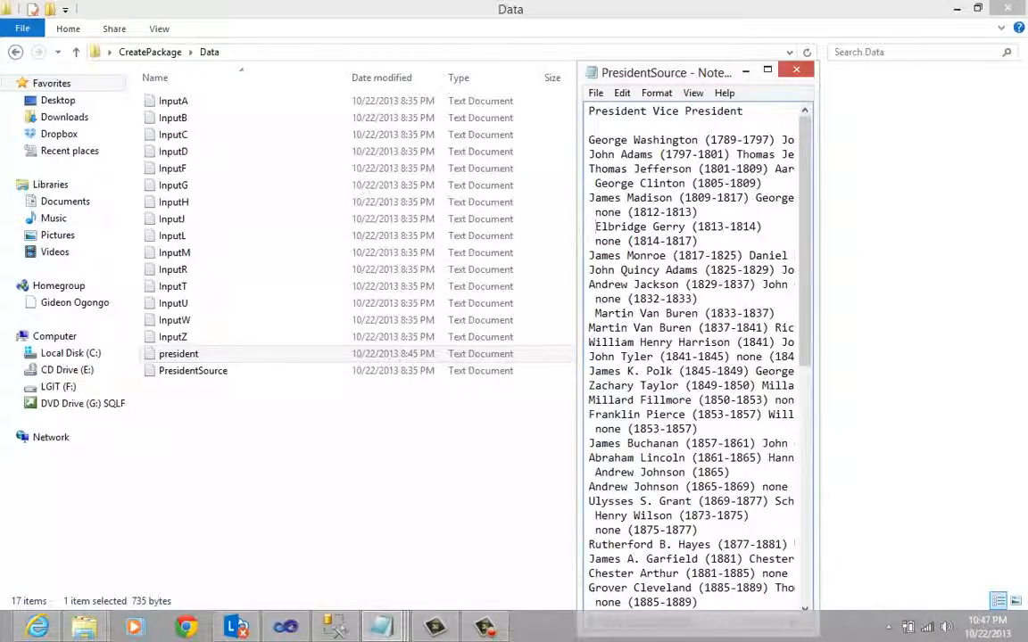
left_click_drag(624, 75, 168, 78)
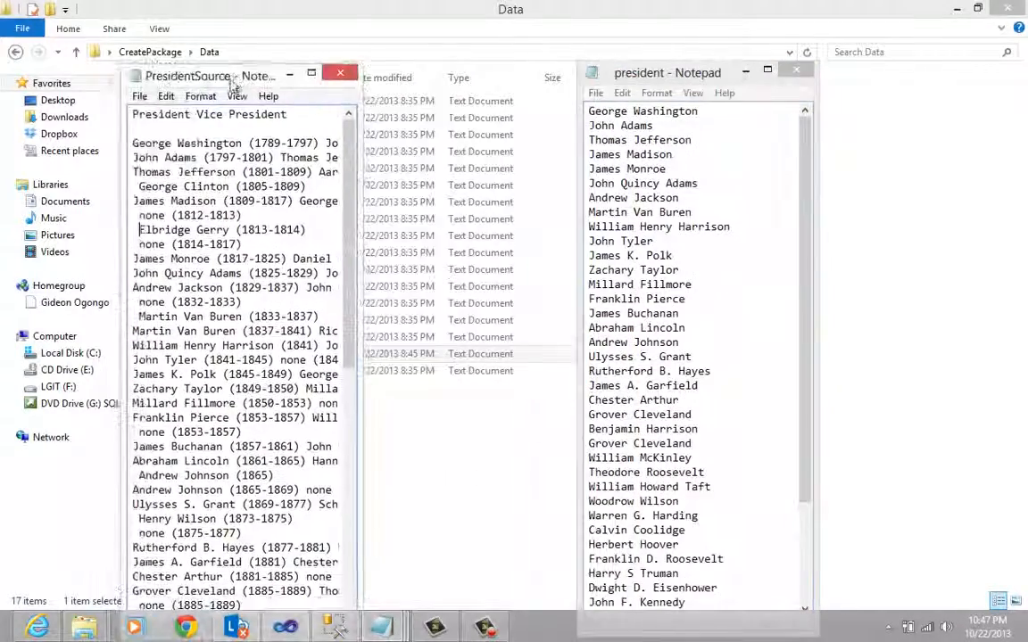
- Compare the list in president with the raw PresidentSource text, then close both files and minimize the Data folder
left_click_drag(807, 198, 807, 242)
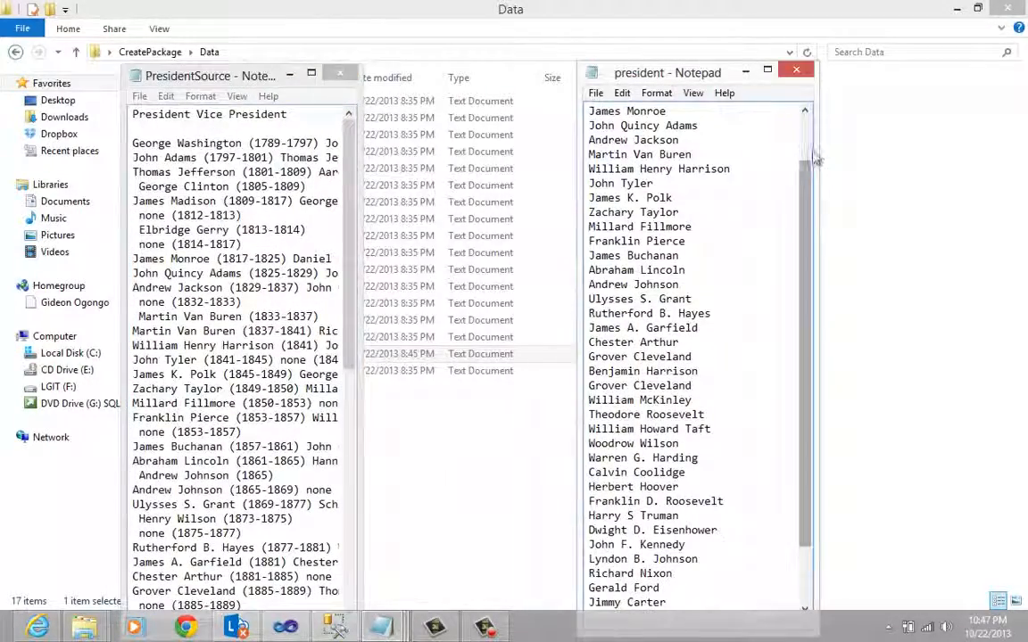
left_click_drag(803, 172, 804, 128)
left_click(294, 115)
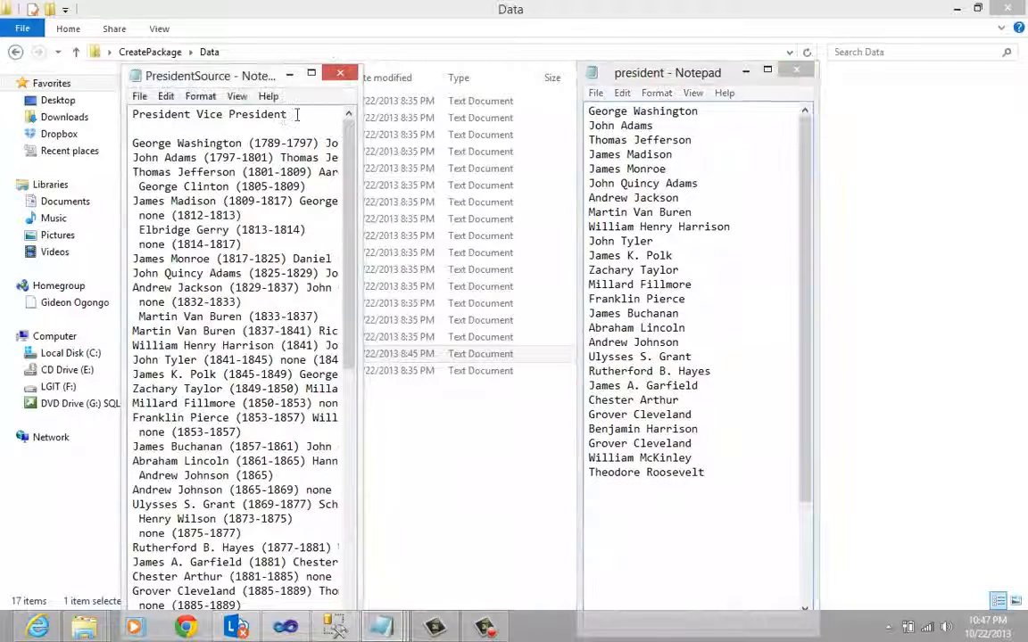
left_click(229, 128)
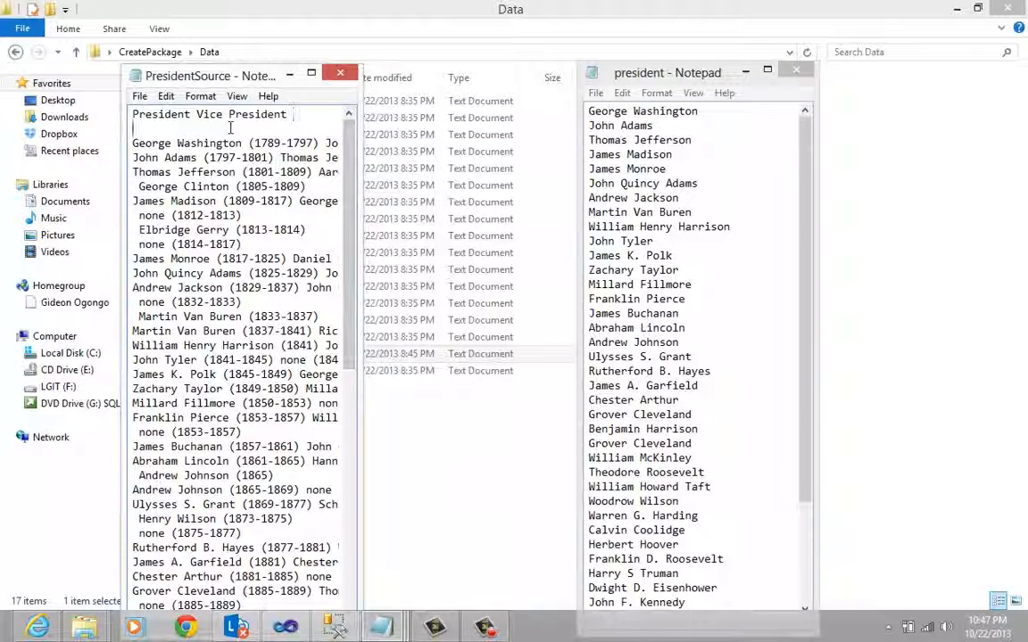
left_click(797, 75)
left_click(340, 72)
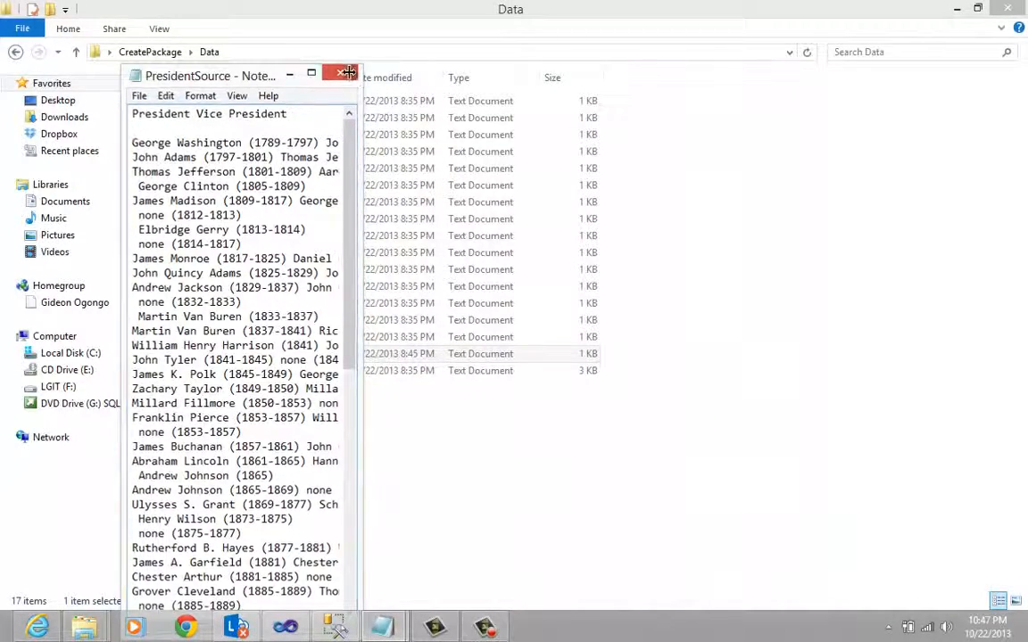
left_click(957, 8)
- Switch to Visual Studio and create an Integration Services Project named DataCleaning, keeping the proposed location and a matching solution name
left_click(286, 627)
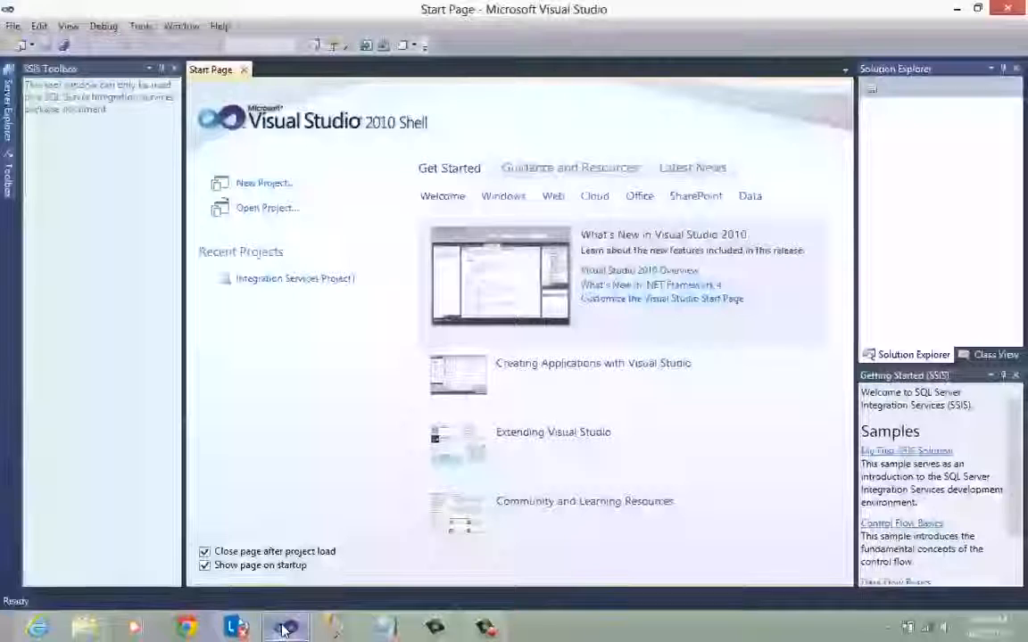
left_click(12, 25)
mouse_move(73, 46)
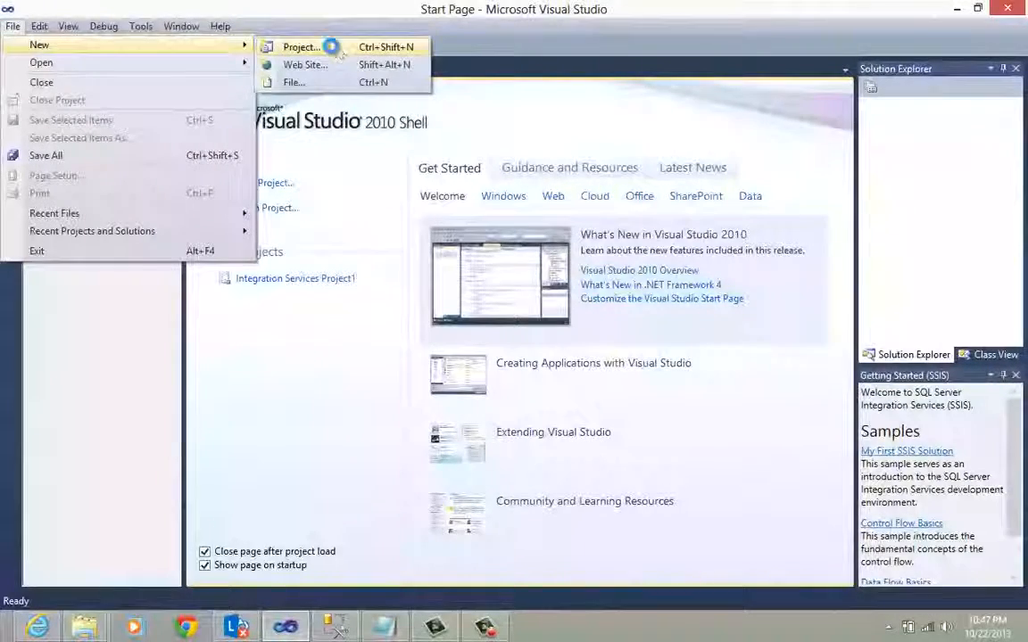
left_click(330, 46)
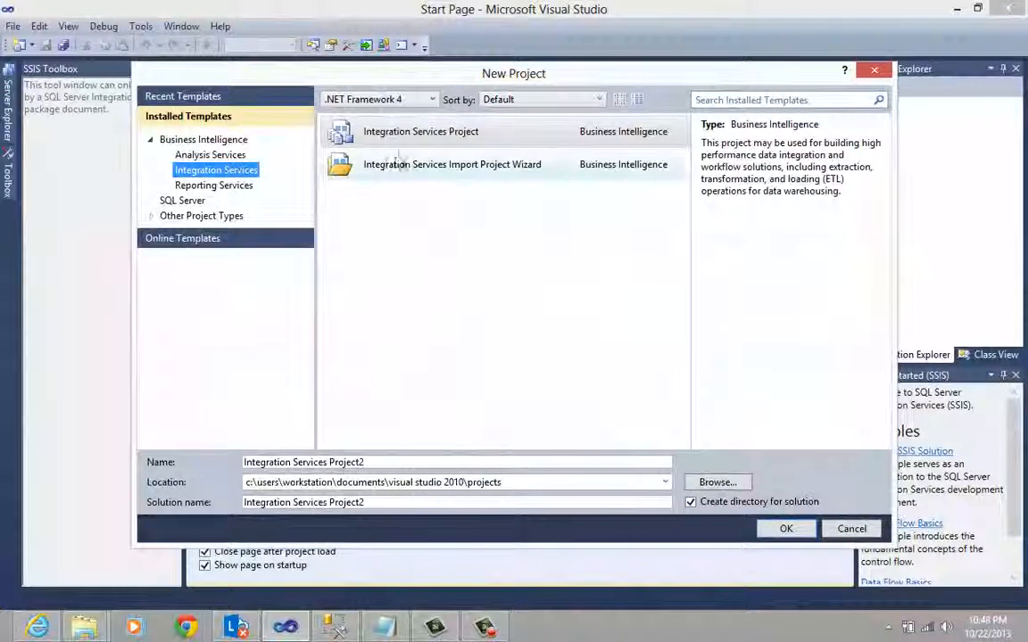
left_click(419, 132)
left_click_drag(388, 463, 200, 466)
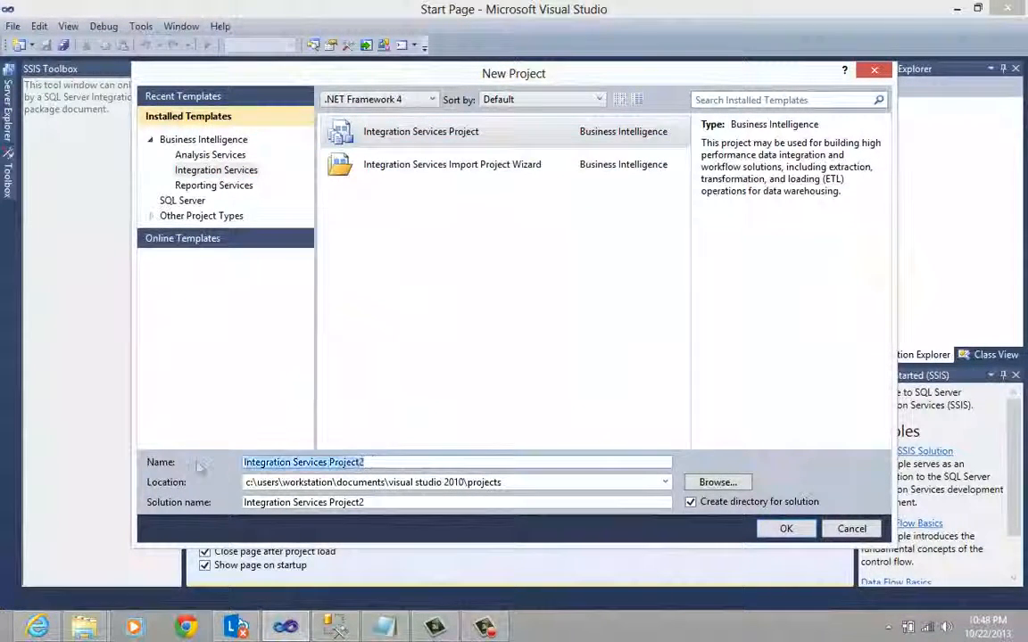
type("D")
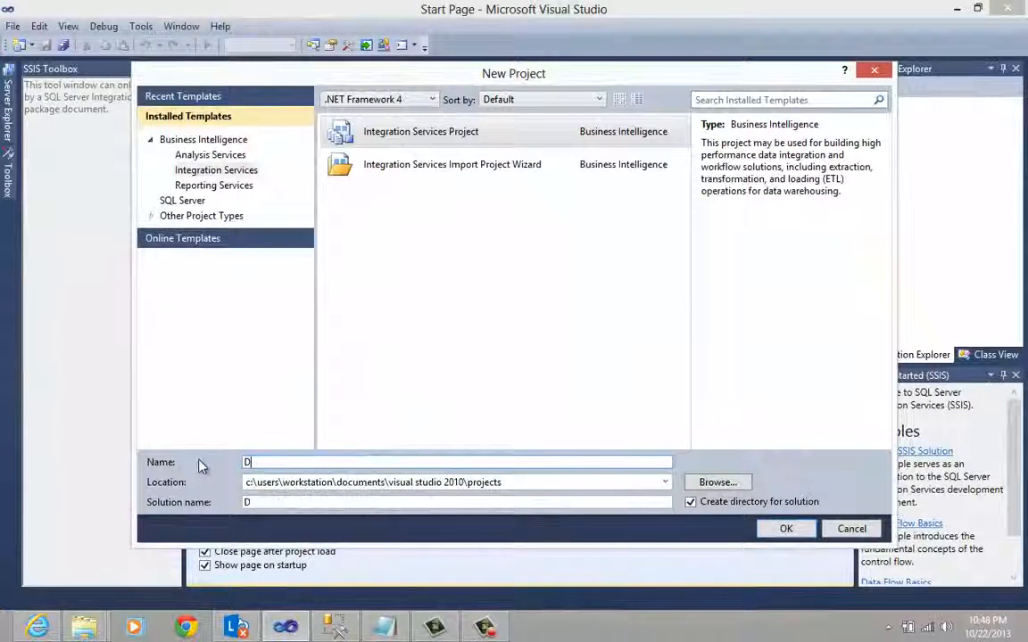
type("ataCleaning")
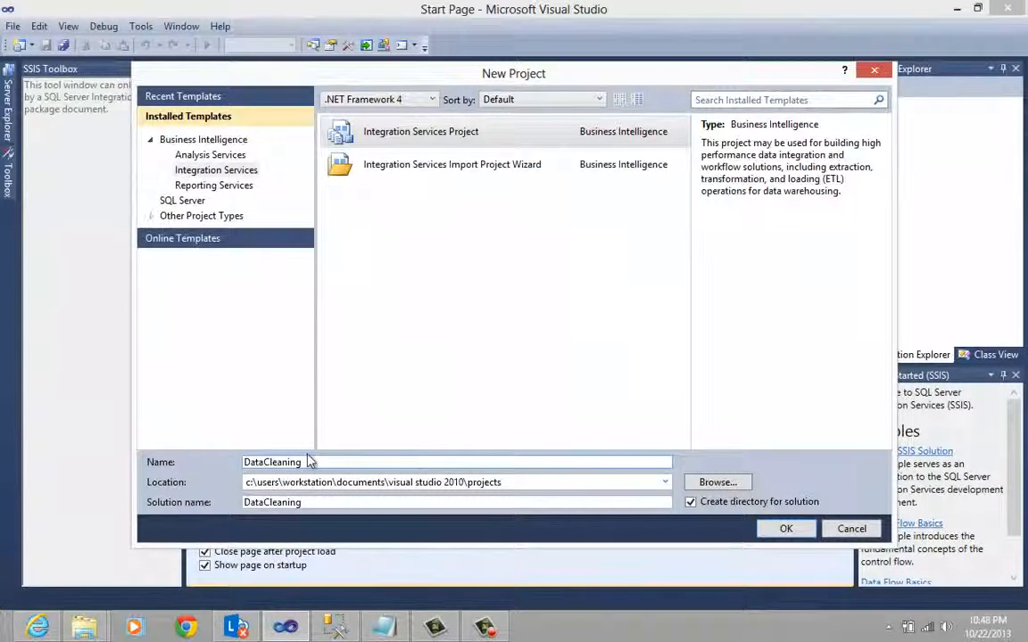
left_click(527, 482)
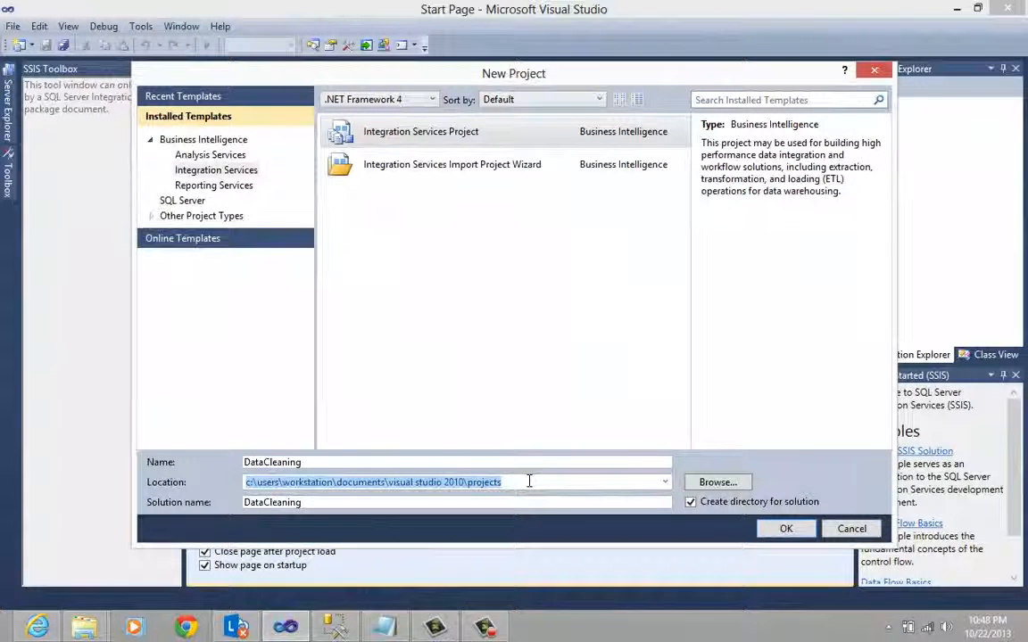
left_click(361, 506)
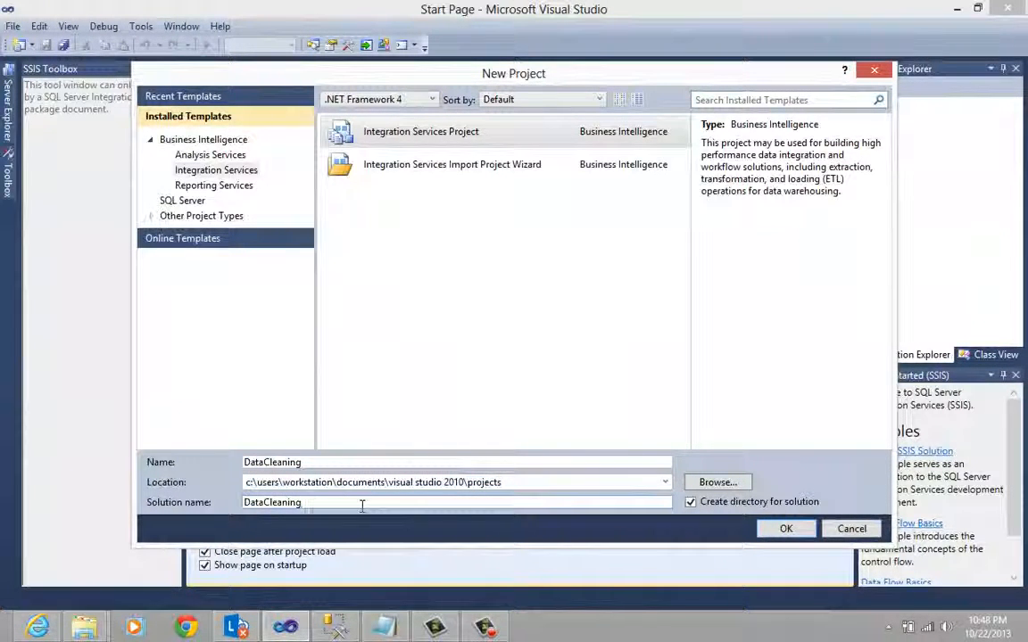
left_click(786, 528)
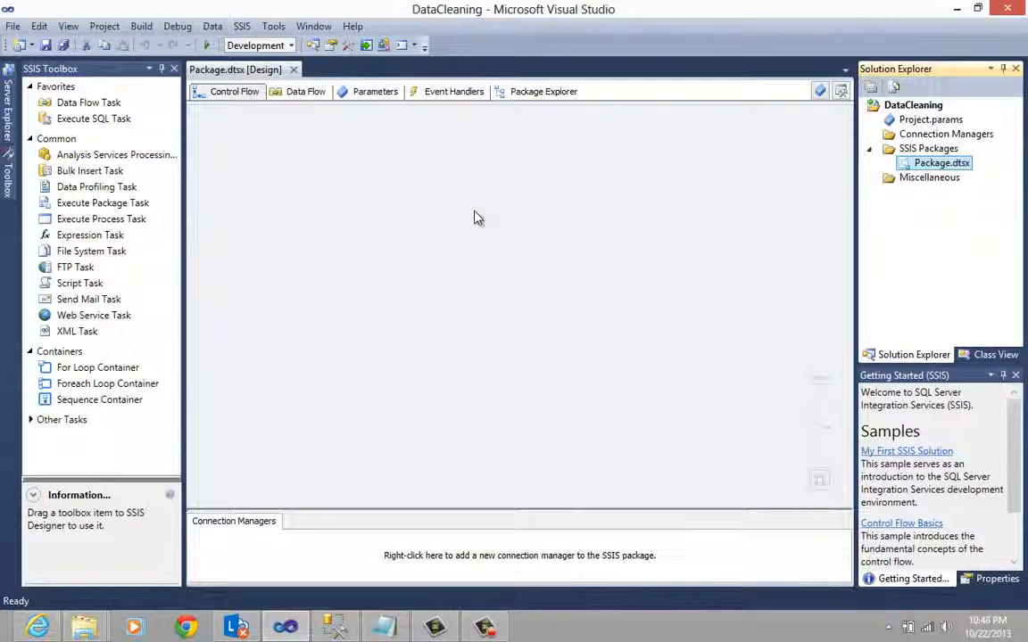
- Examine the package's Data Flow and Control Flow design views and the Favorites, Containers and Other Tasks groups of the SSIS Toolbox
left_click(304, 92)
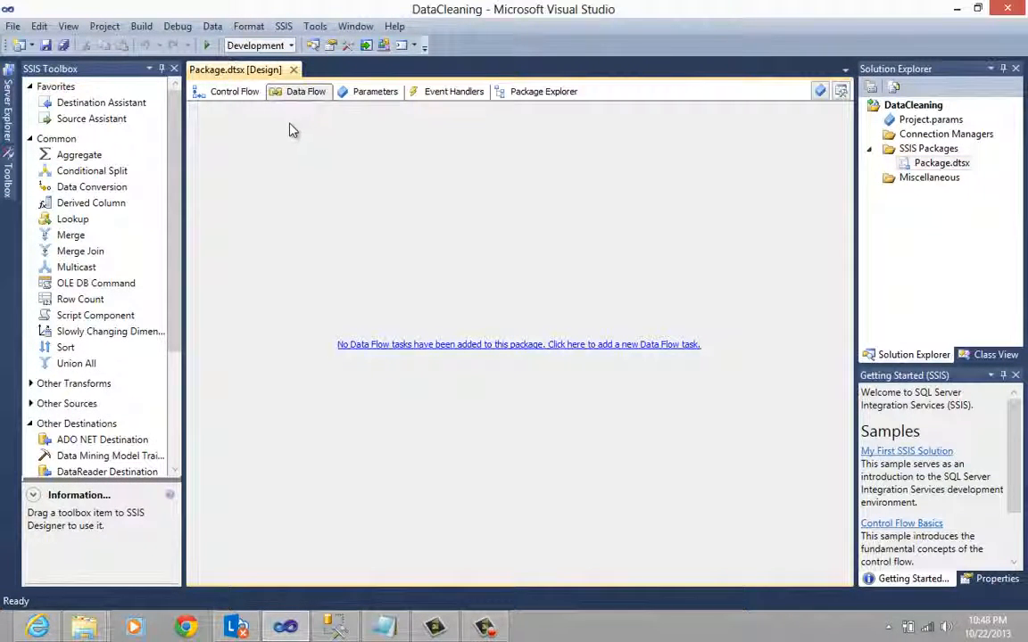
left_click(246, 98)
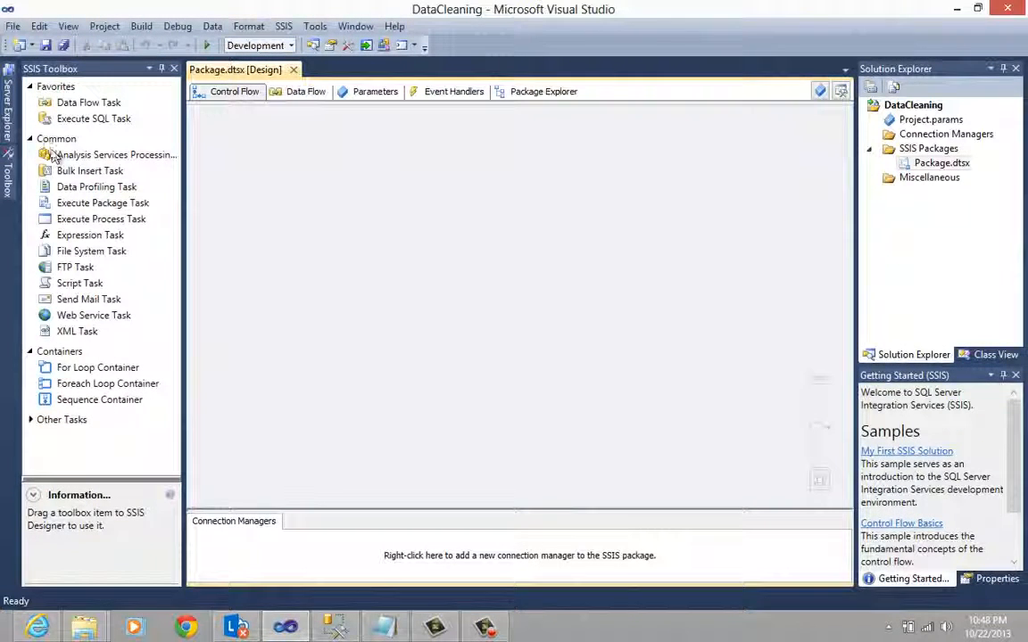
left_click(31, 137)
left_click(30, 86)
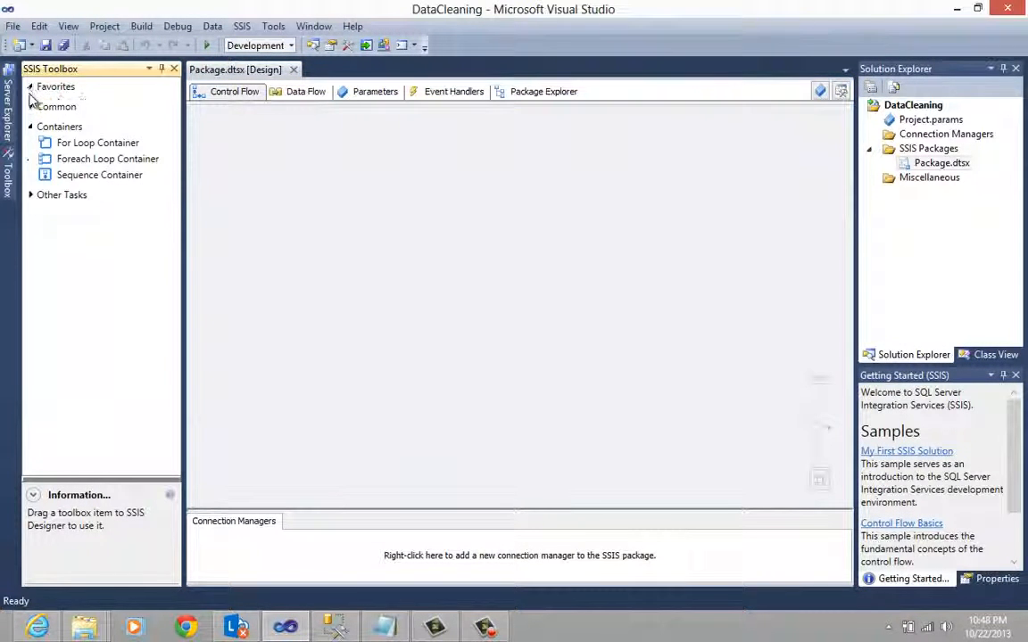
left_click(32, 127)
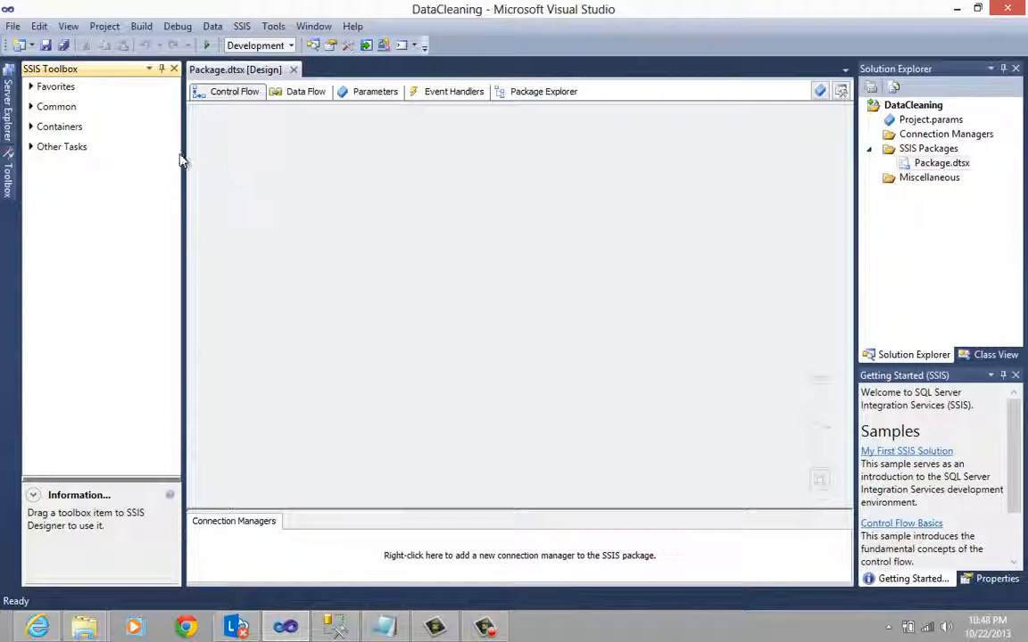
left_click(32, 127)
left_click(32, 195)
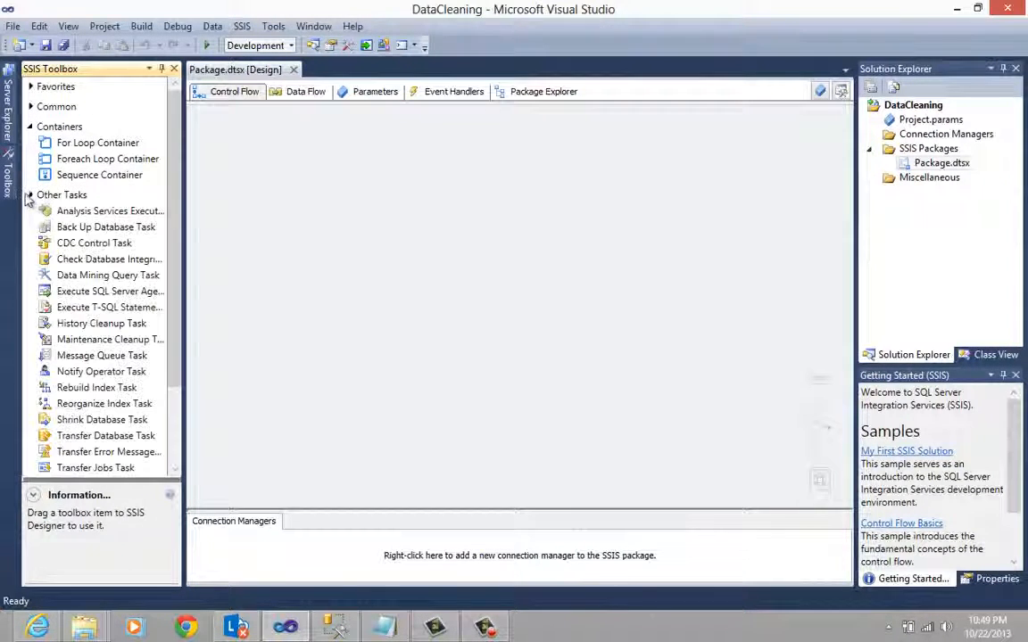
left_click(33, 194)
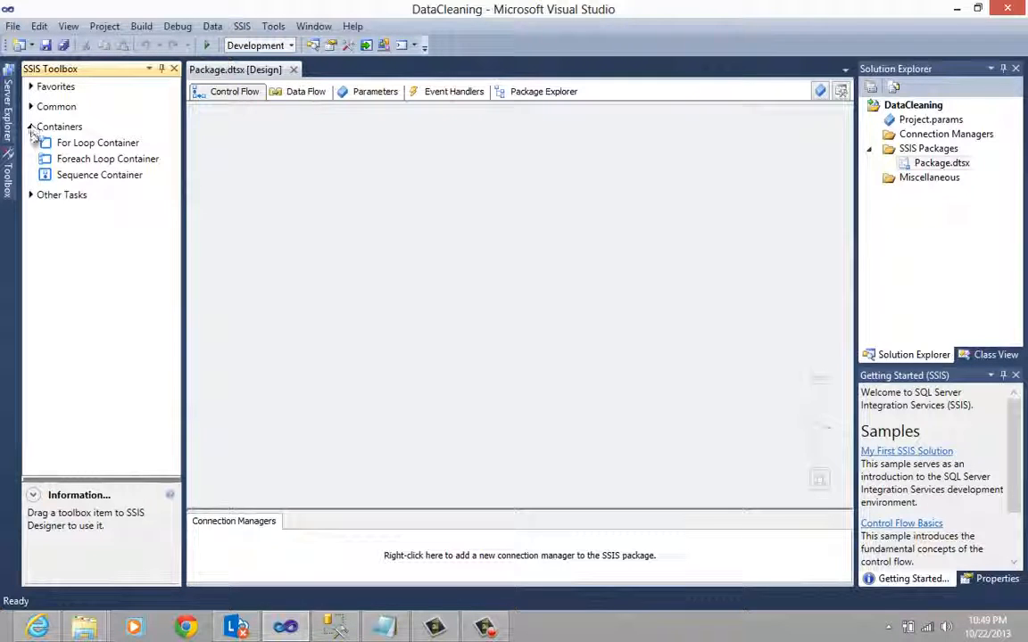
left_click(32, 196)
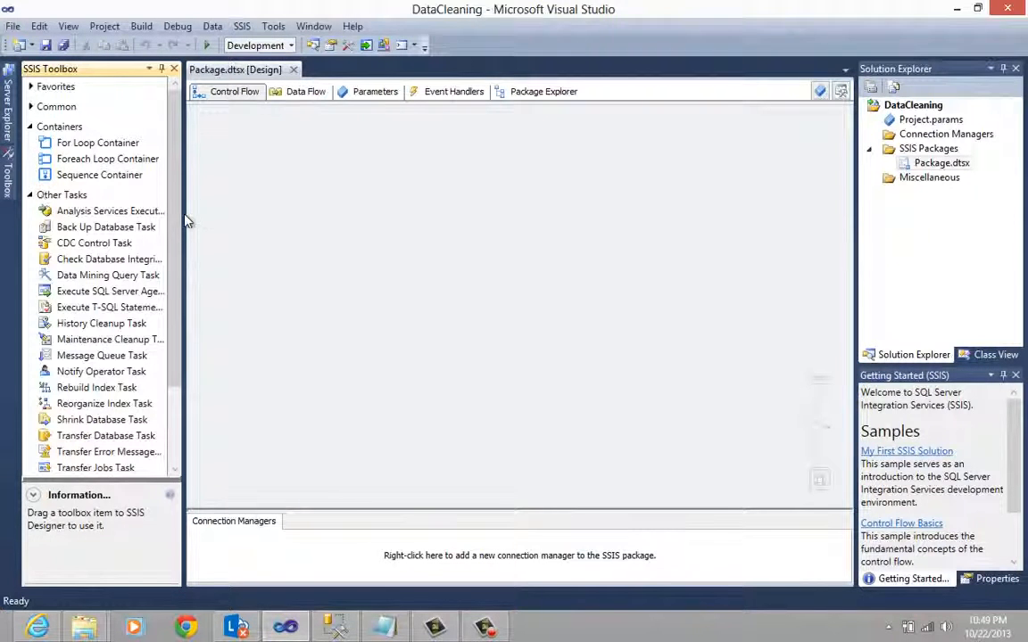
scroll(161, 272, "down", 2)
scroll(174, 241, "up", 5)
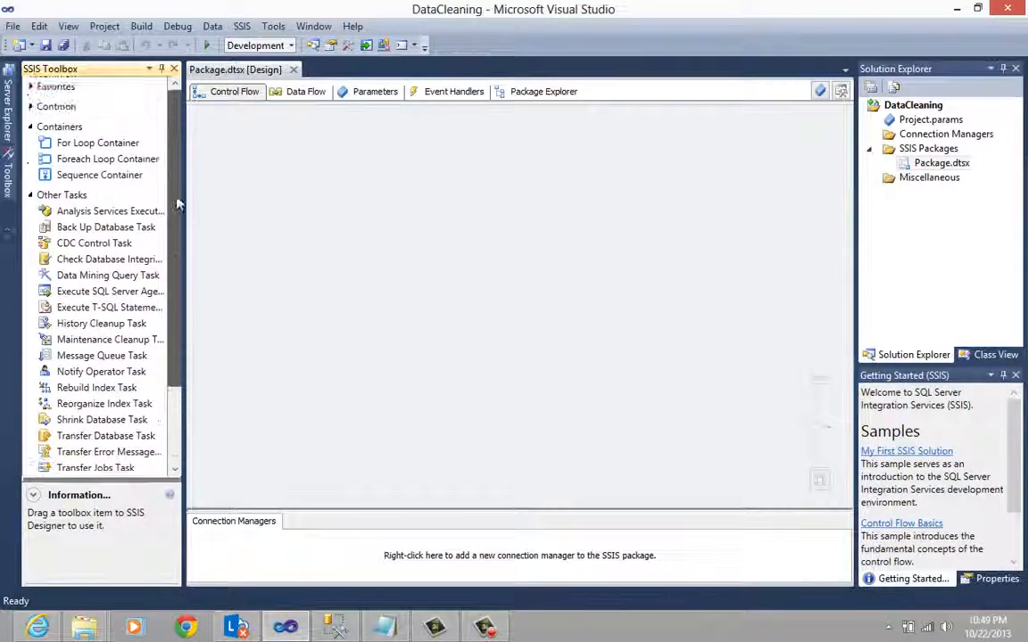
left_click(29, 86)
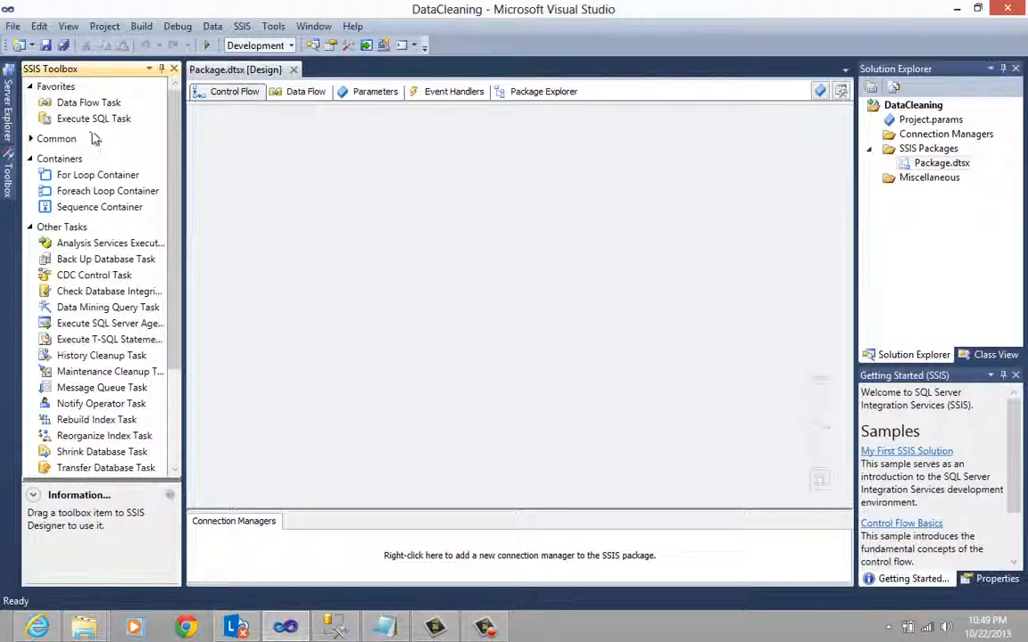
- Add a Data Flow Task to the package's control flow and open its data flow design
left_click(89, 103)
left_click_drag(101, 109, 406, 204)
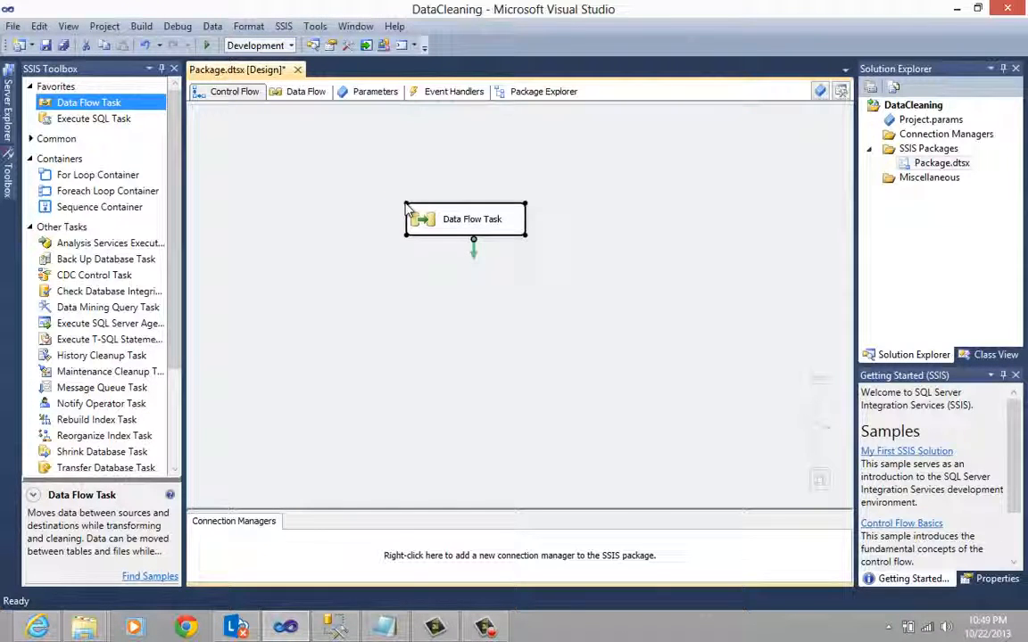
left_click_drag(437, 229, 389, 224)
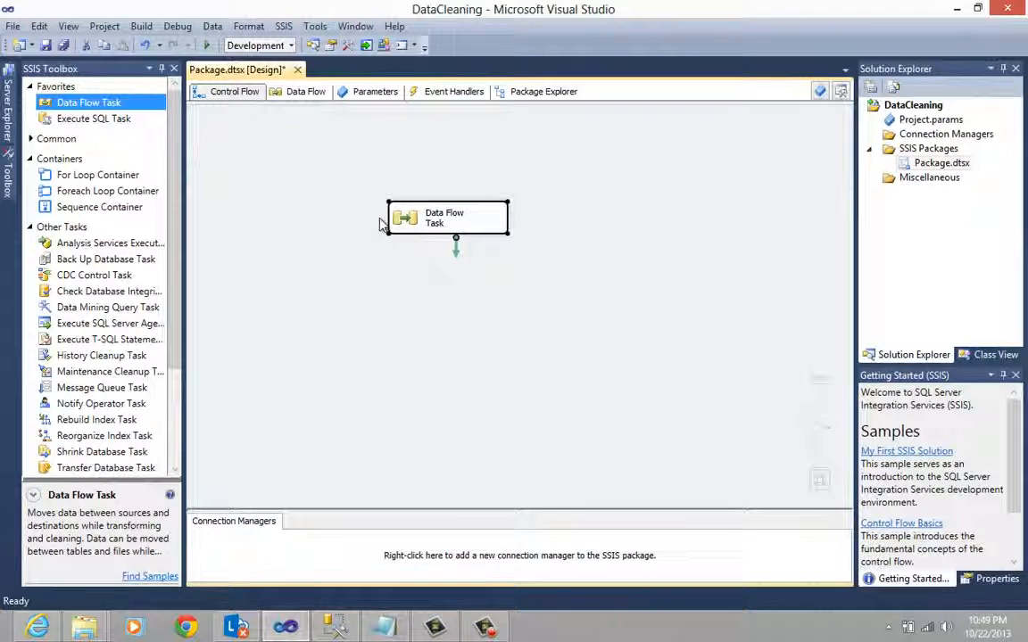
double_click(416, 220)
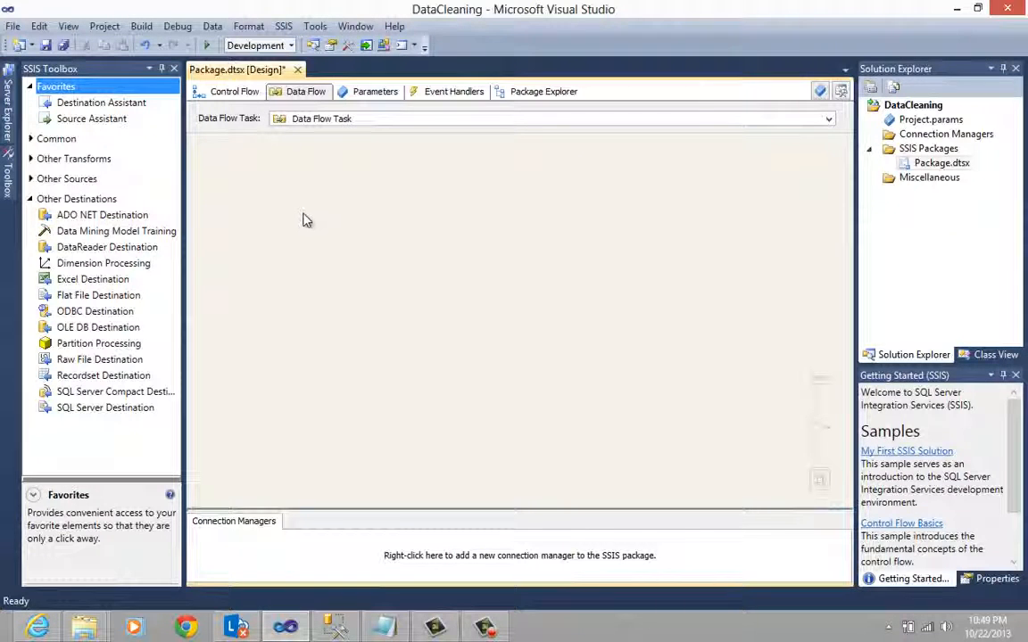
- Add a Flat File Source from the Other Sources group to the upper middle of the data flow
left_click(31, 179)
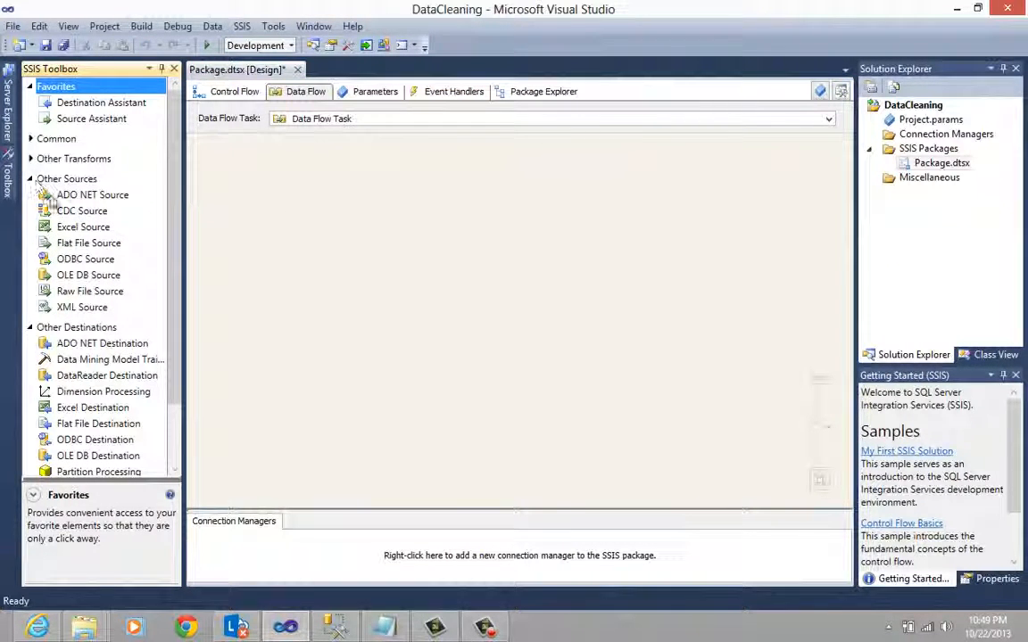
left_click(82, 243)
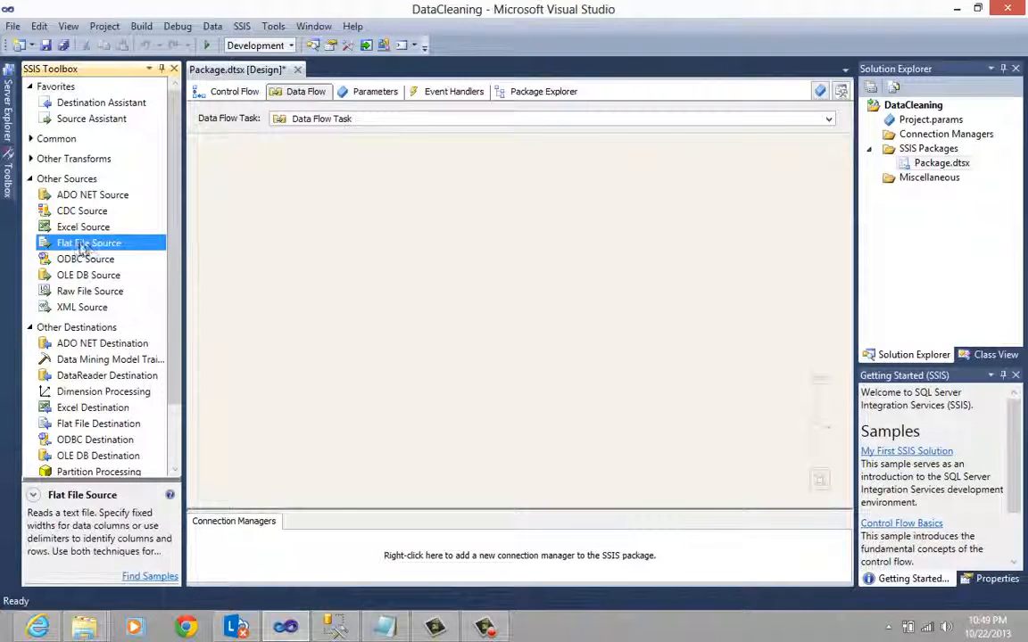
left_click_drag(90, 250, 403, 183)
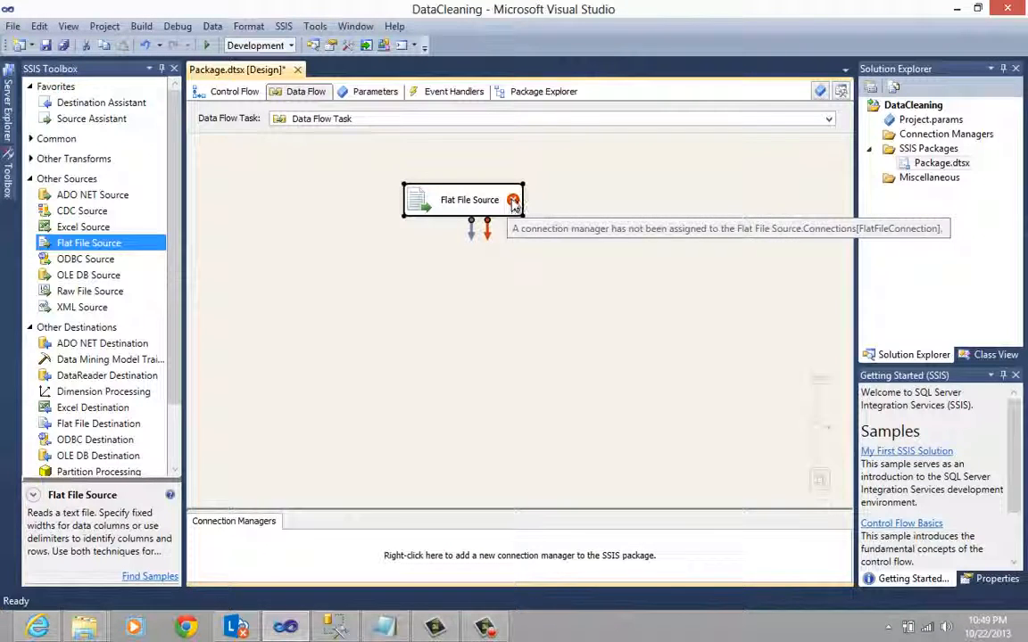
mouse_move(514, 208)
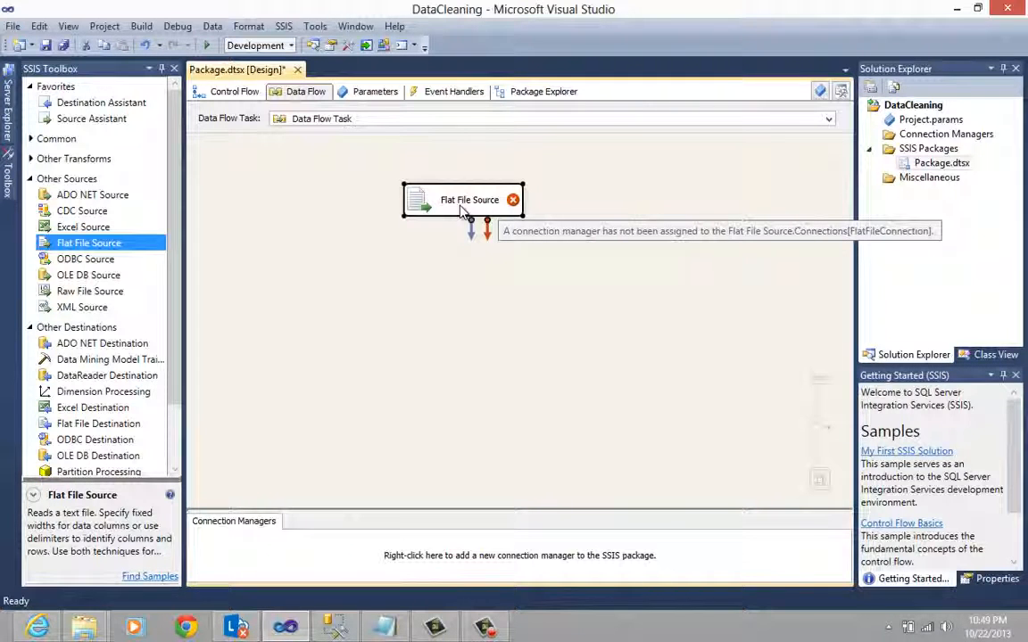
- Create a new flat file connection manager for the source, named President Source with the description List Of Presidents
double_click(481, 204)
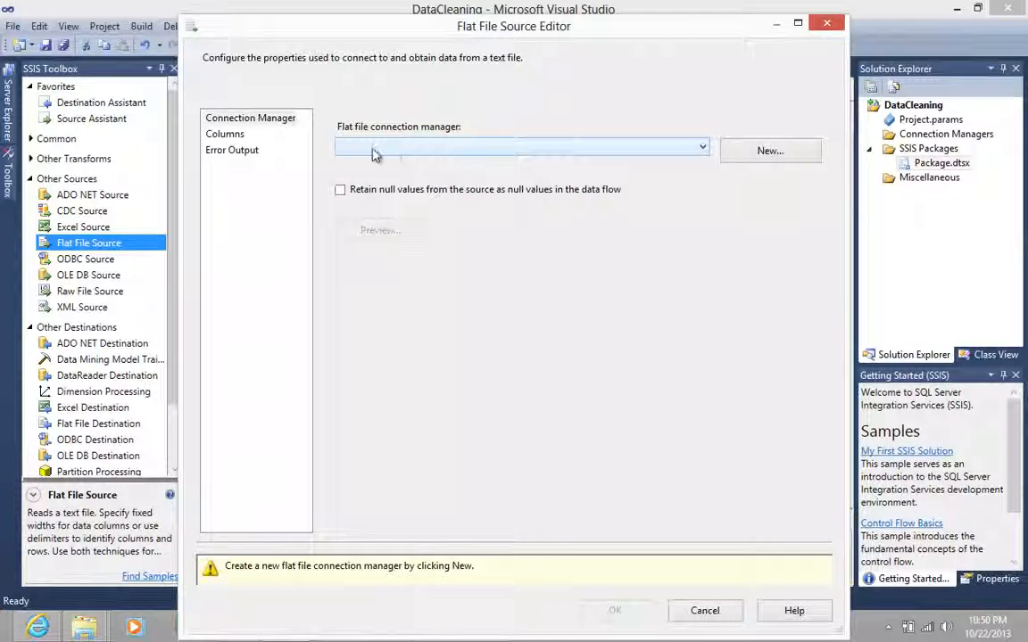
left_click(751, 151)
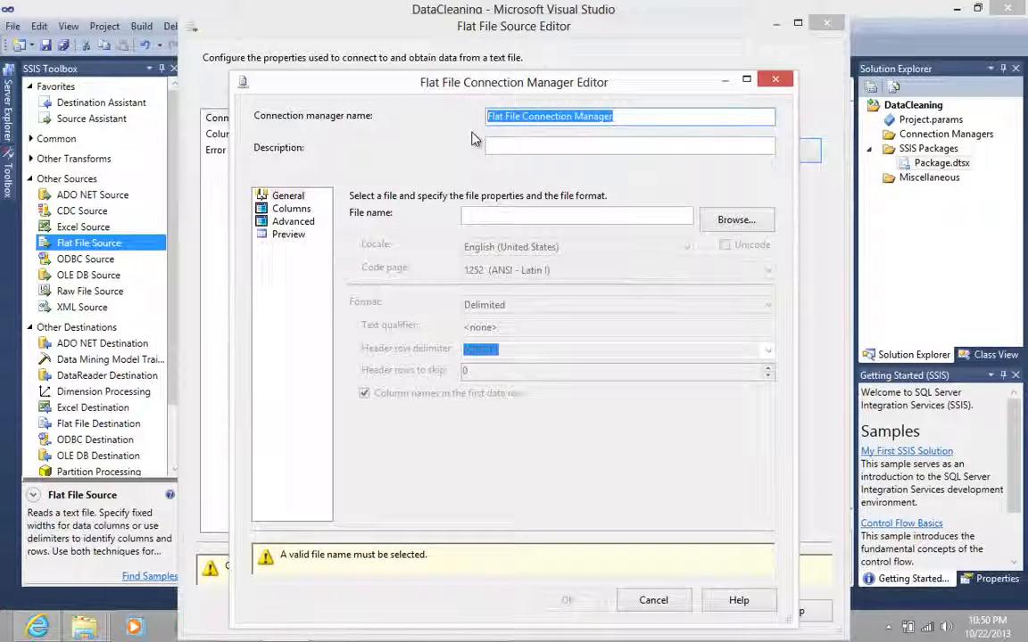
type("President Soul")
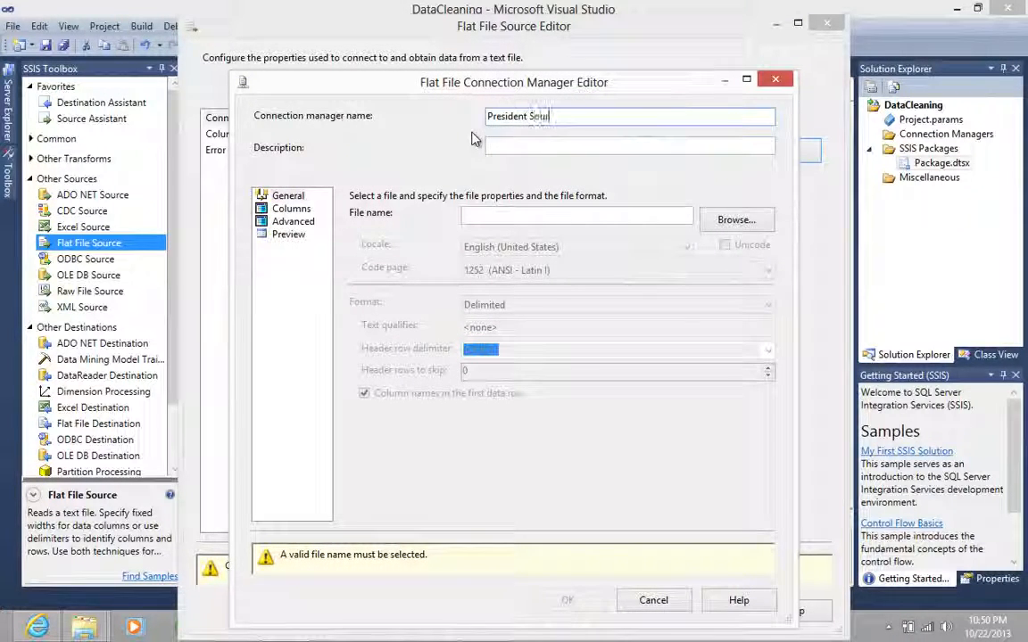
type("rce")
key("Tab")
type("L")
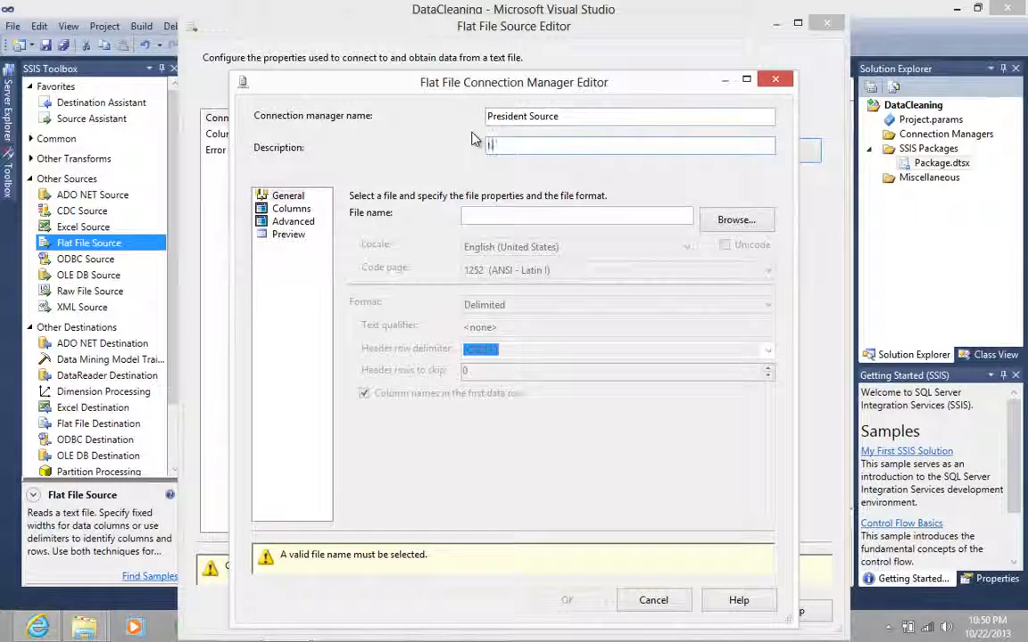
type("ist Of")
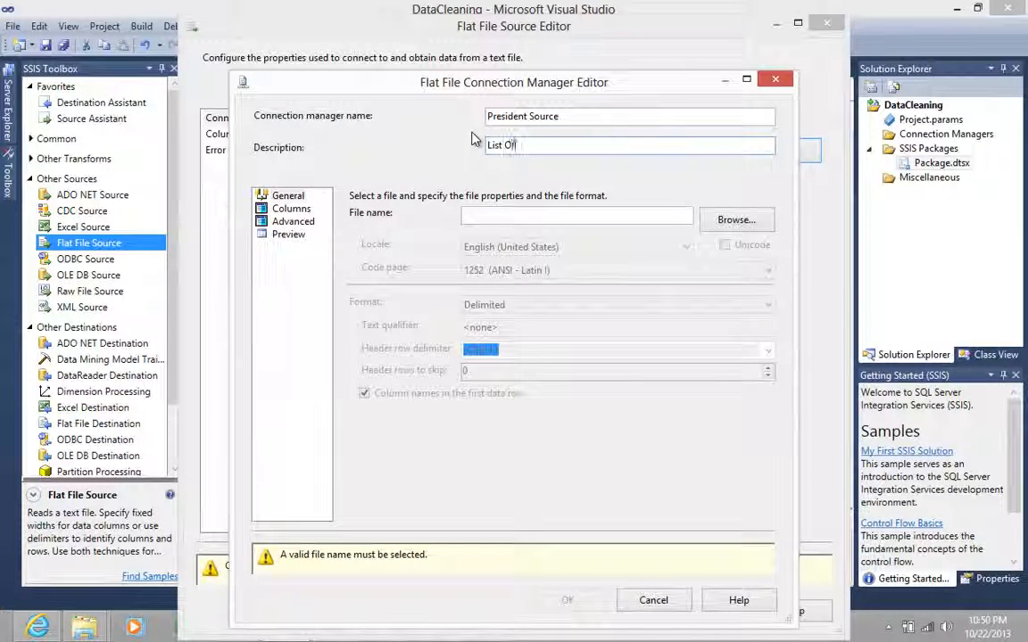
type(" Presid")
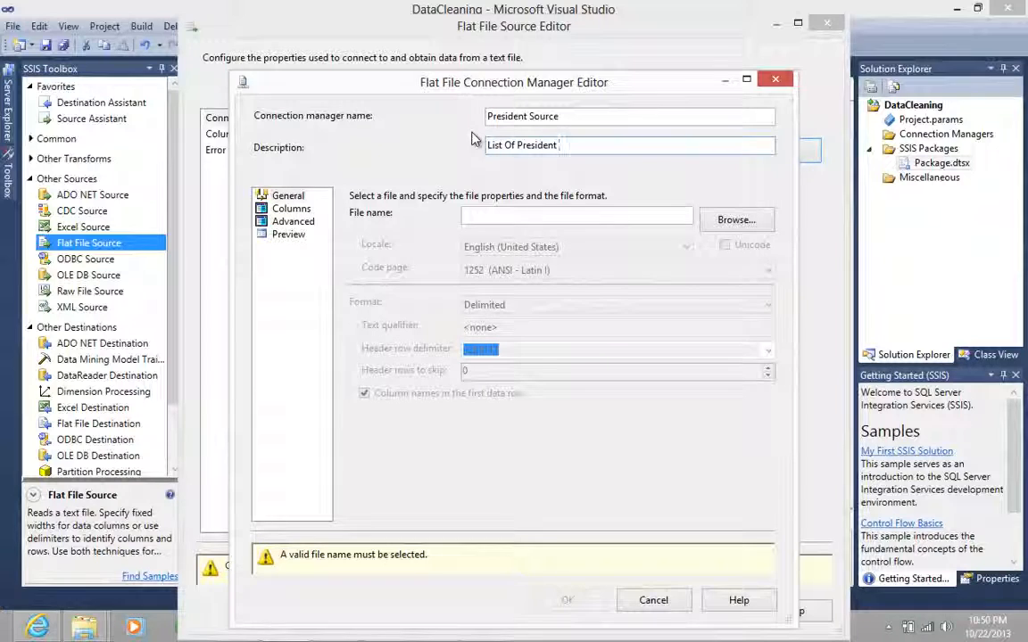
type("ents")
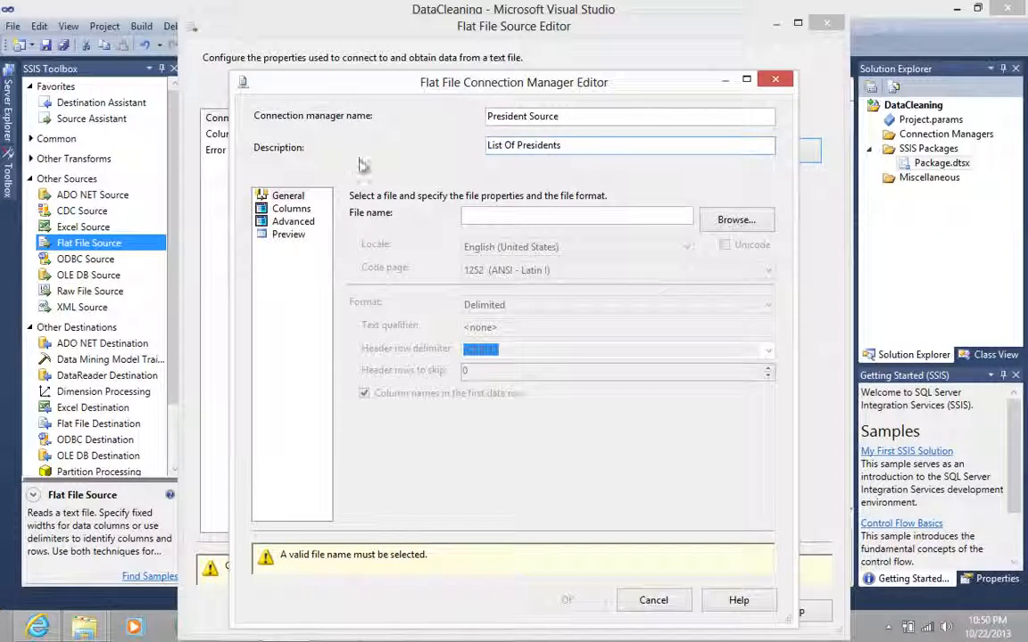
- Select the PresidentSource text file from the Data folder as the connection's file
left_click(504, 219)
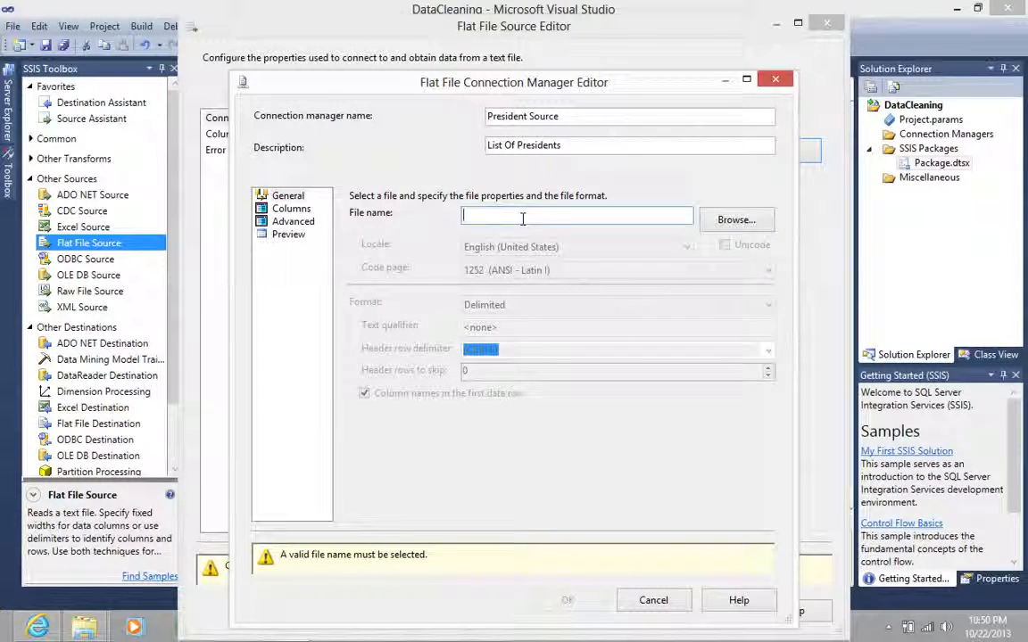
left_click(732, 220)
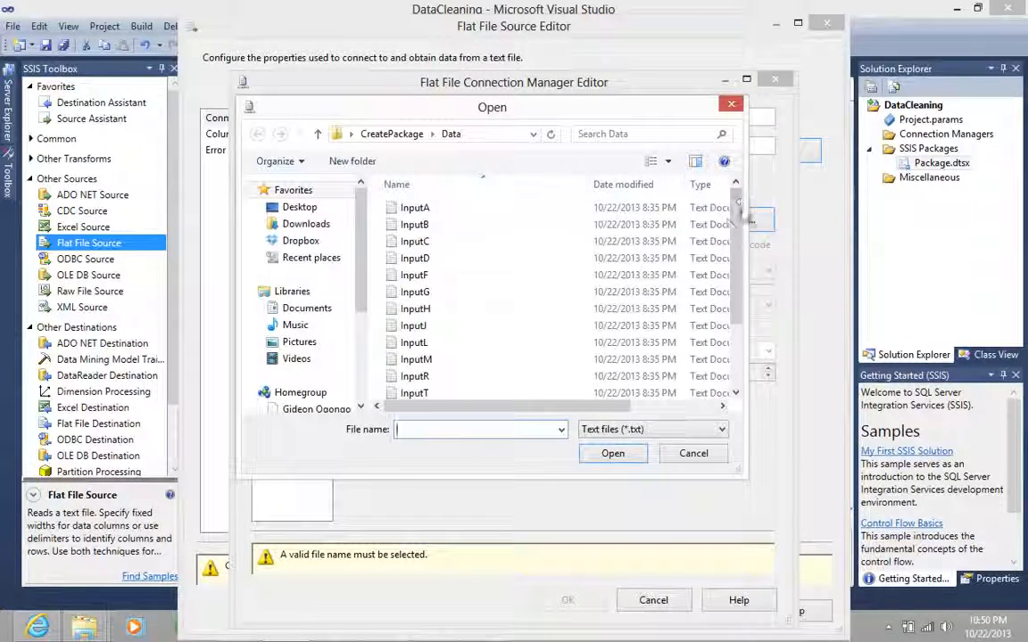
scroll(737, 227, "down", 2)
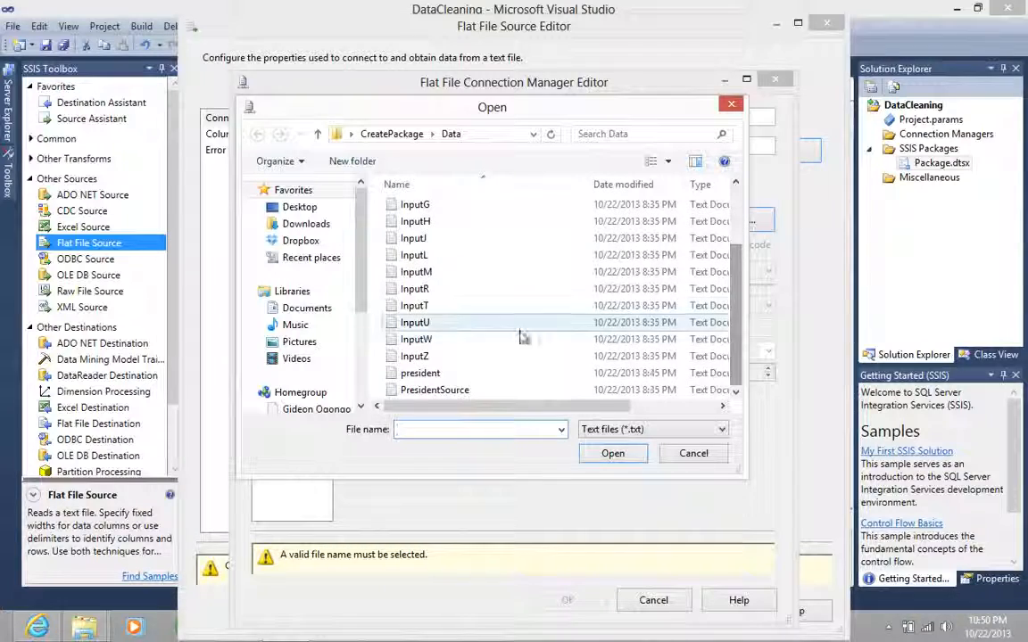
left_click(452, 391)
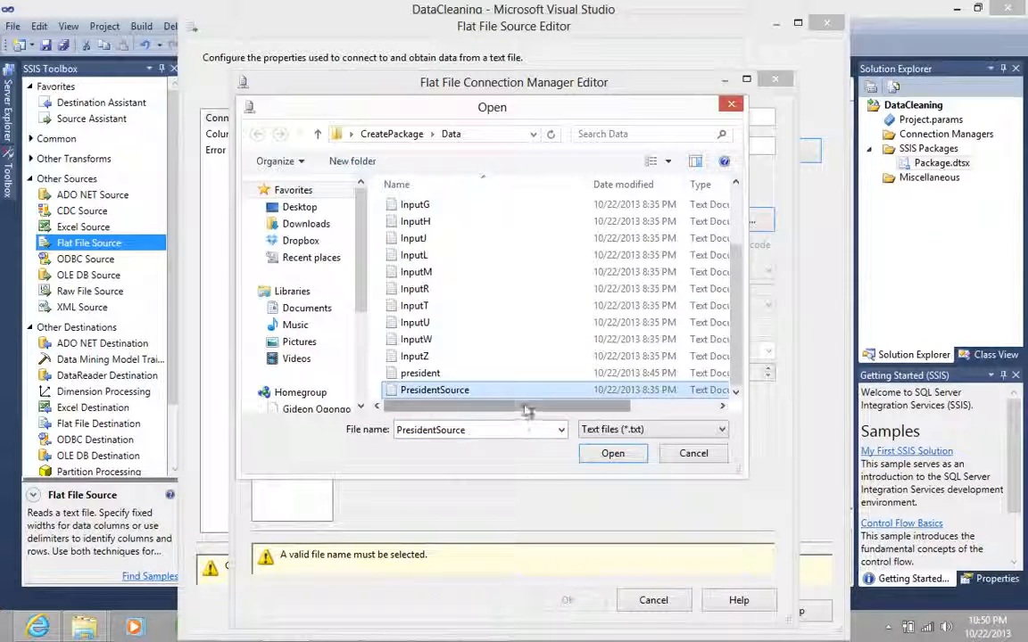
left_click(614, 453)
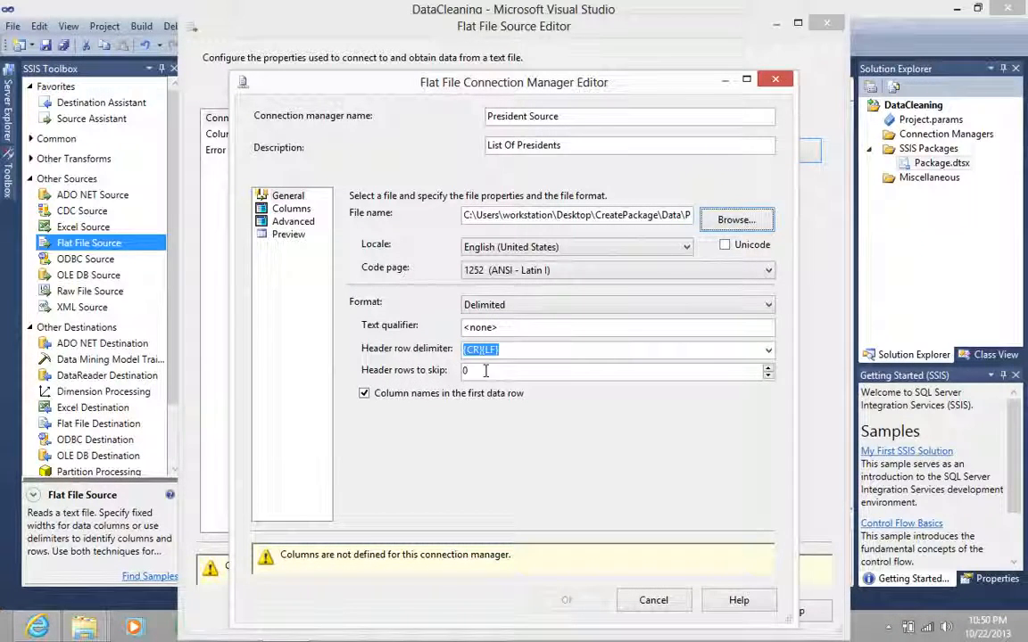
- Preview the source columns, set the header rows to skip to 1, and check the column preview again
left_click_drag(485, 371, 457, 374)
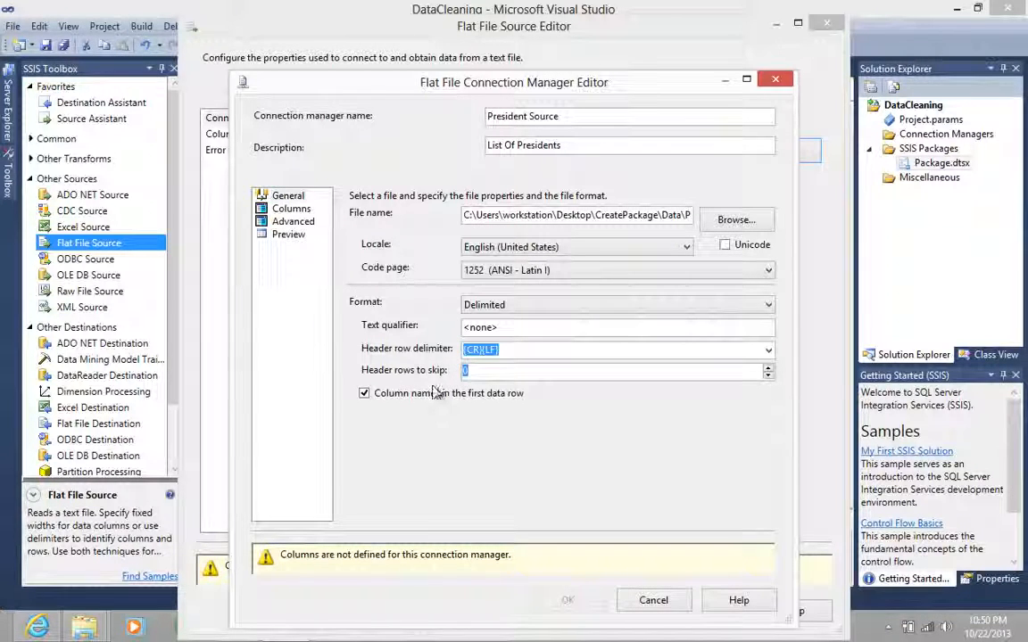
left_click(294, 210)
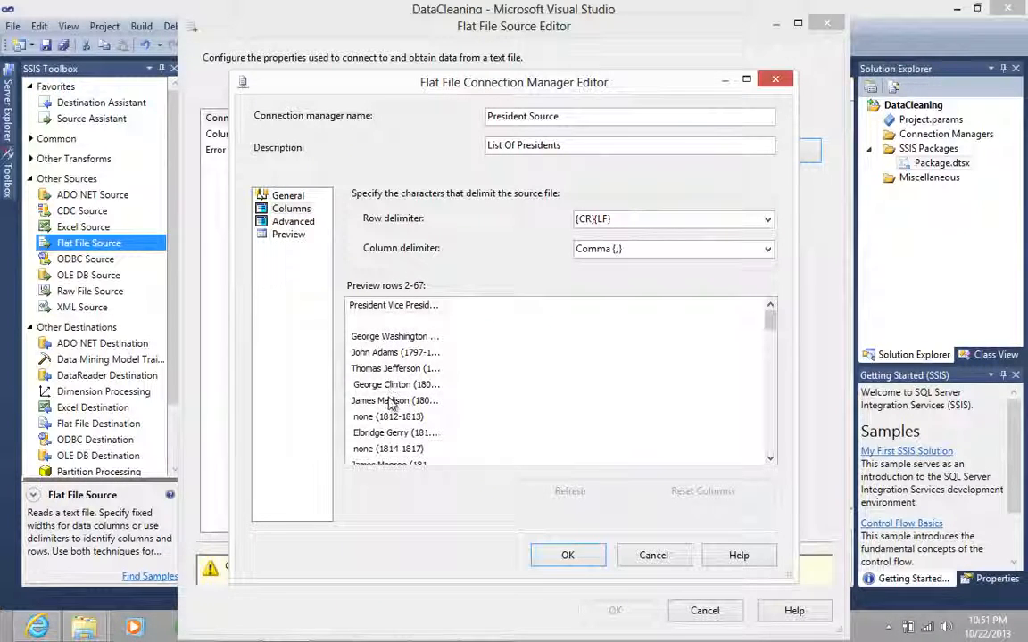
left_click(288, 197)
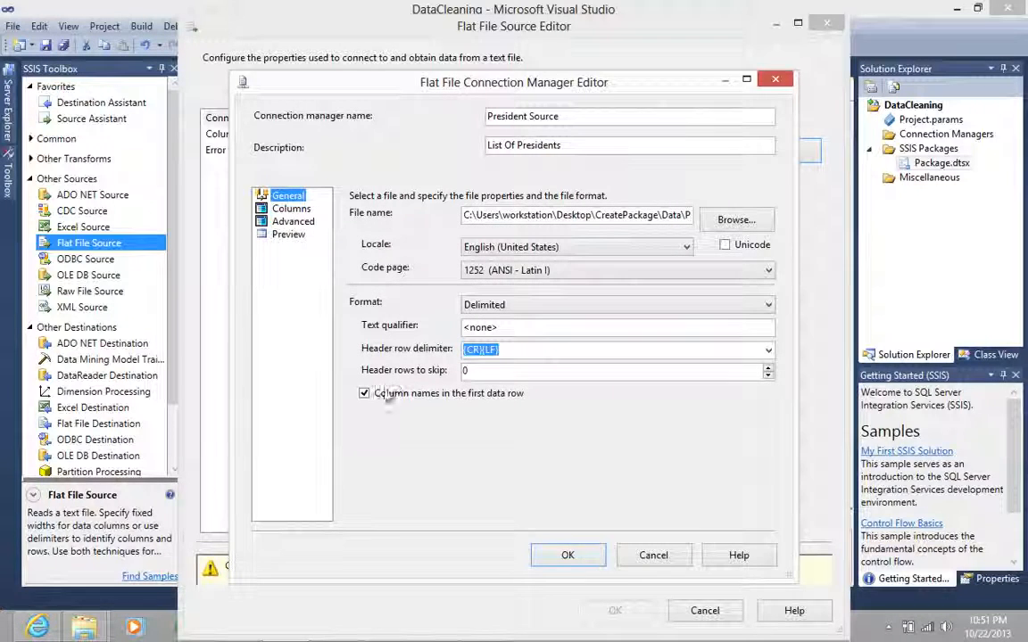
left_click(768, 367)
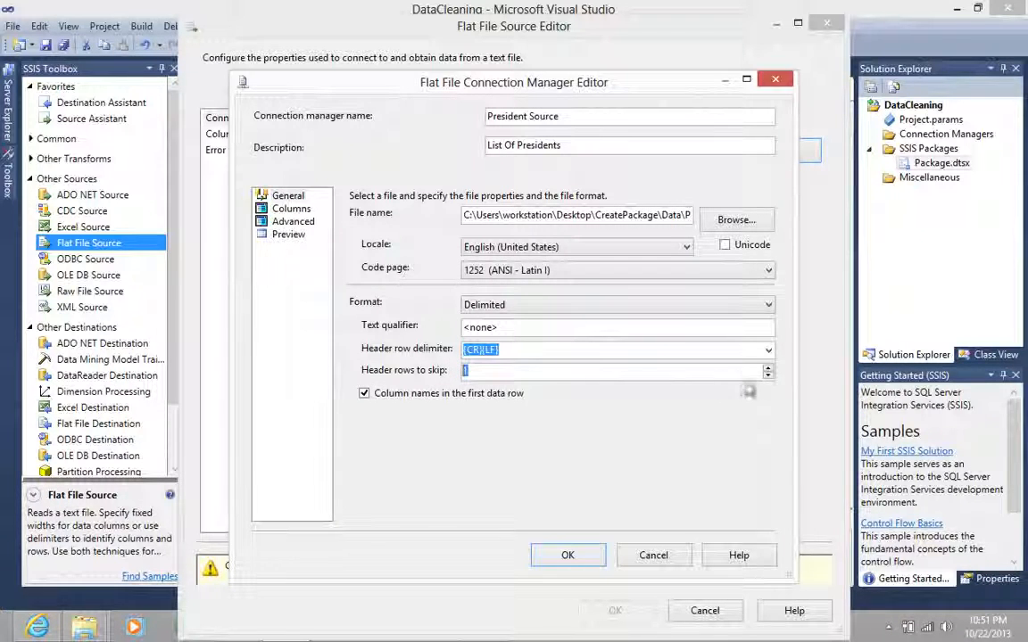
left_click(291, 209)
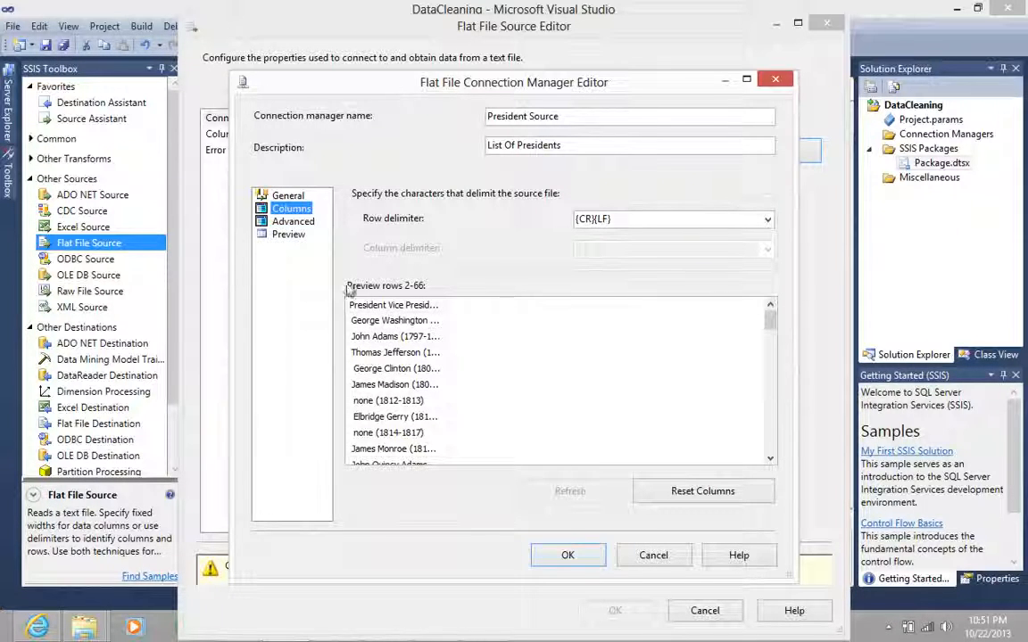
- Rename the connection's only column, President Vice President, to President
left_click(294, 222)
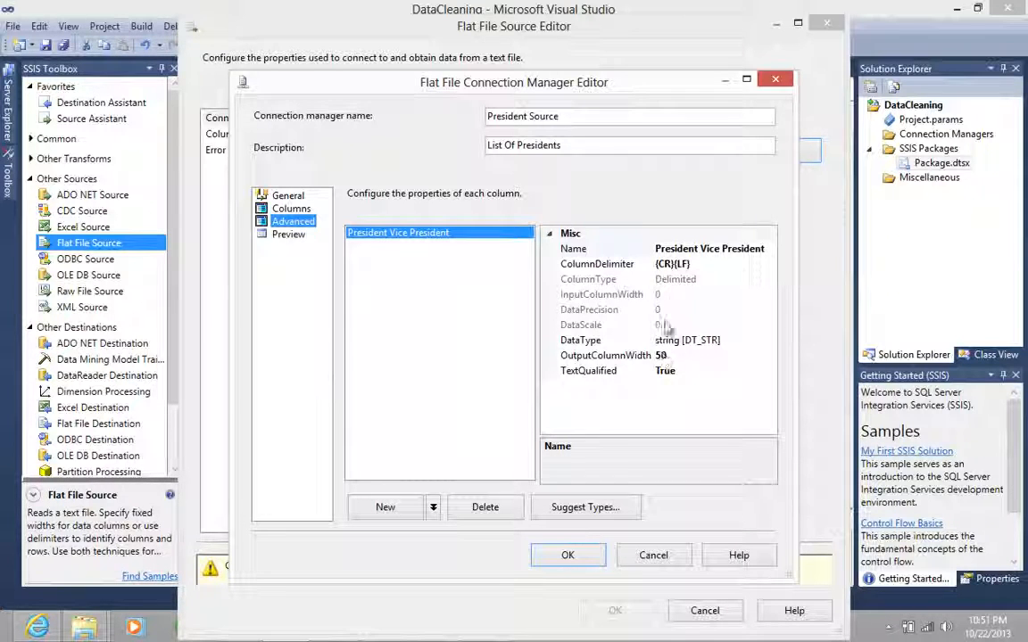
left_click(704, 252)
left_click_drag(699, 249, 797, 243)
key("Delete")
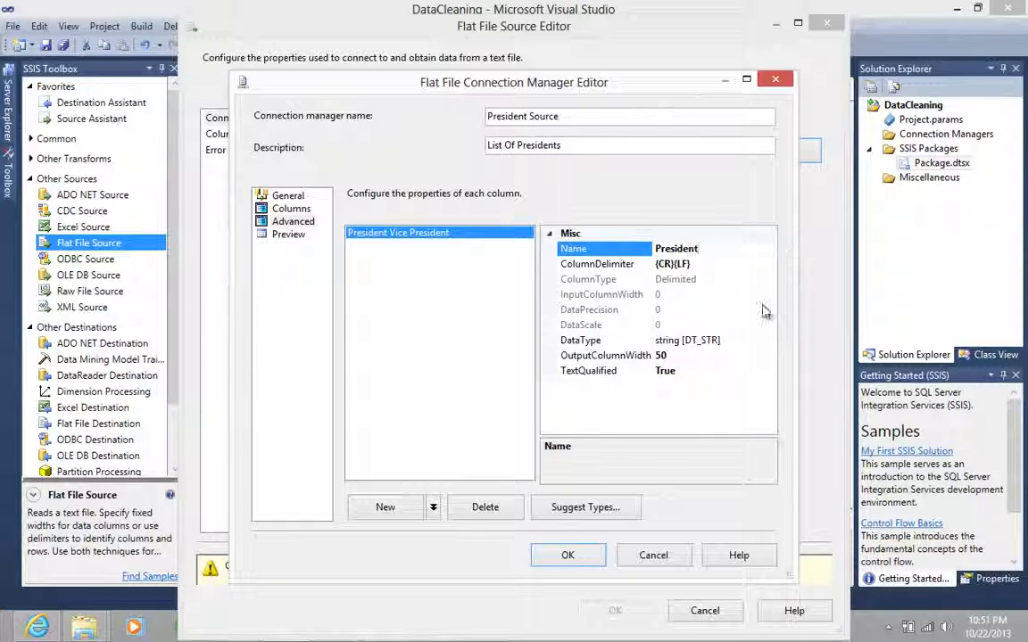
key("Return")
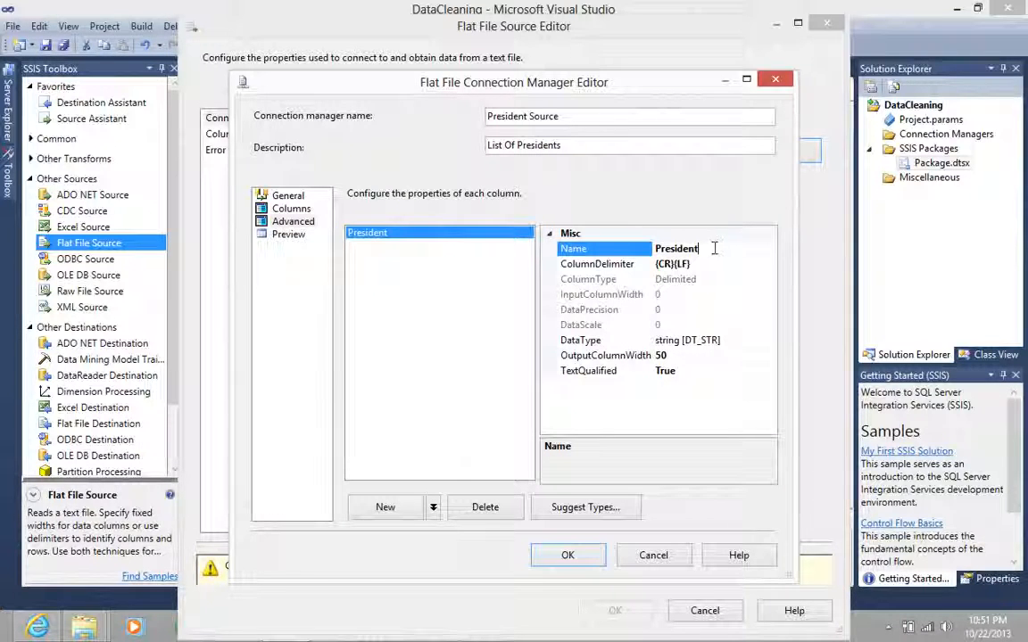
left_click_drag(715, 249, 631, 262)
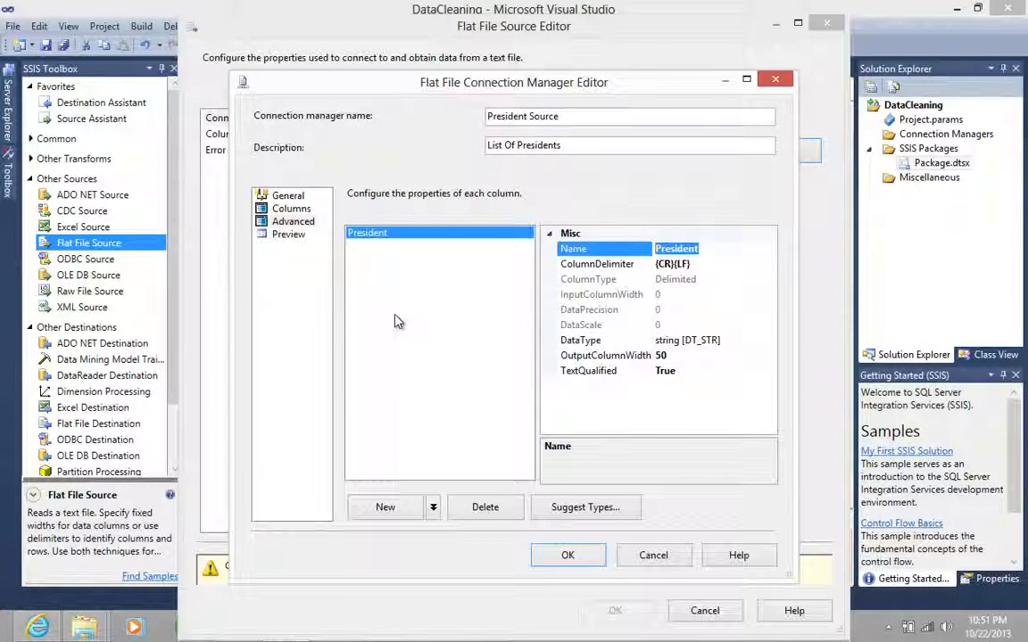
- Set the President column's OutputColumnWidth to 250 and return to the connection's general settings
left_click(669, 357)
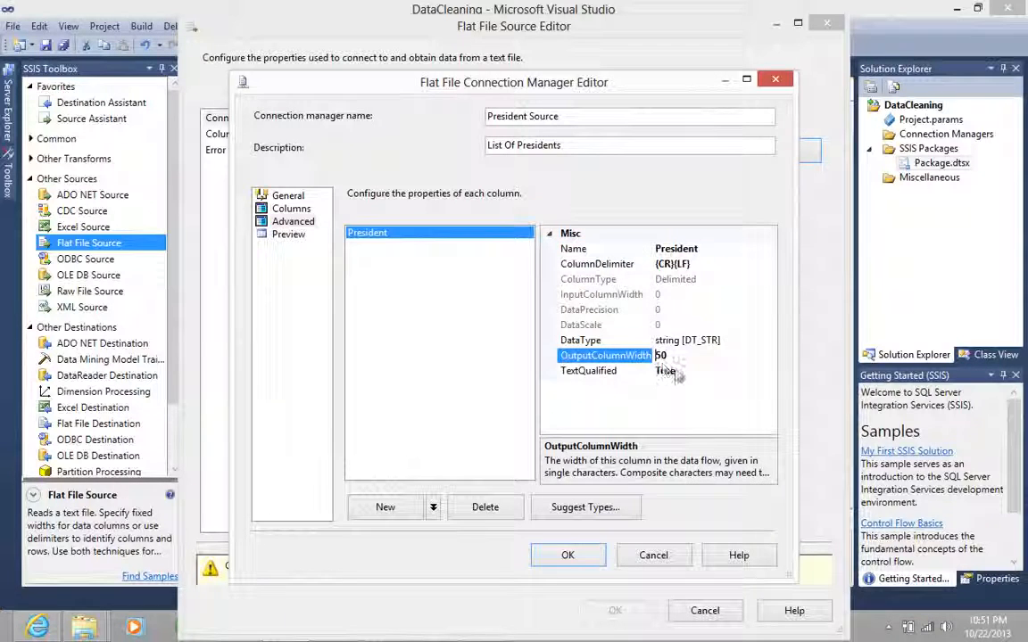
type("2")
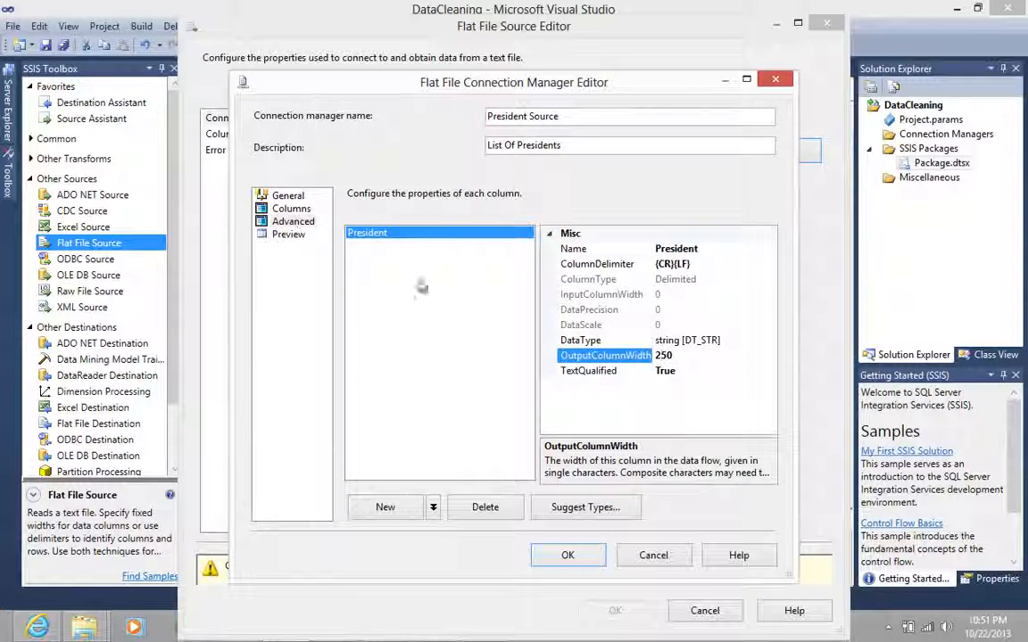
left_click(662, 356)
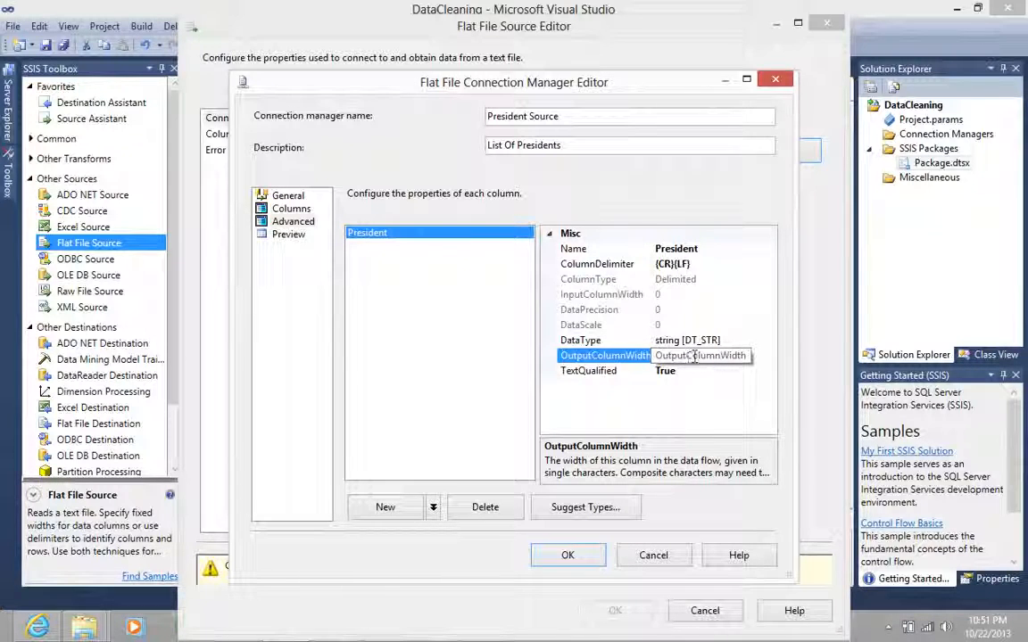
double_click(678, 354)
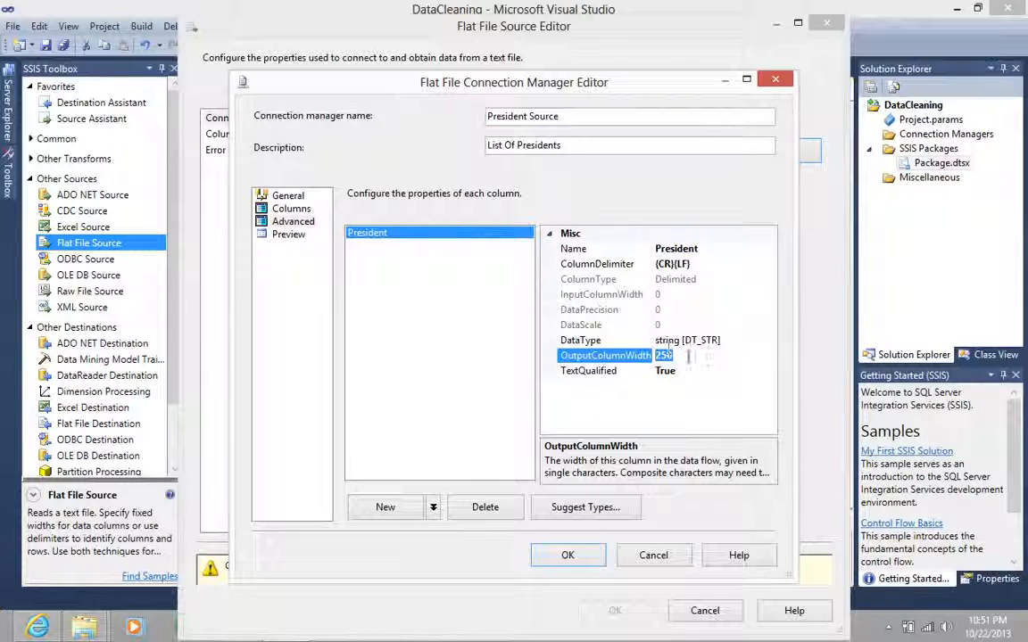
left_click(688, 356)
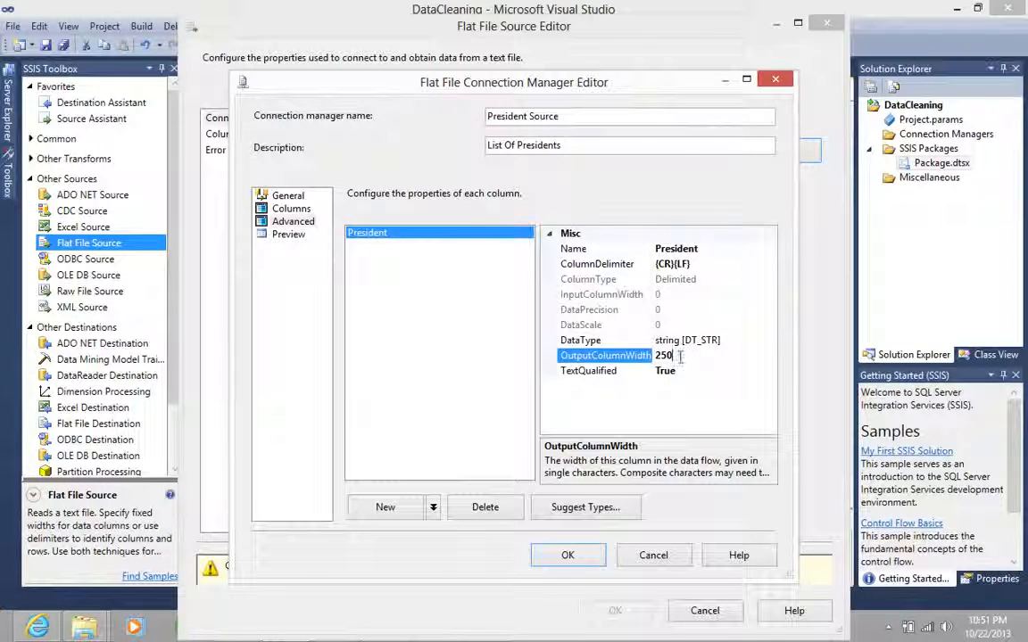
double_click(668, 356)
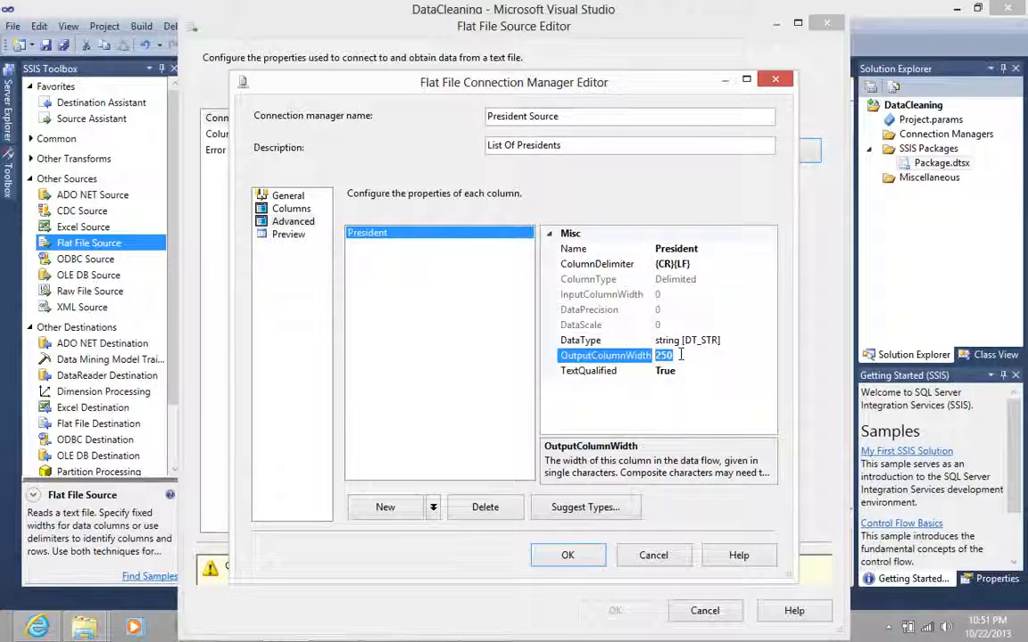
left_click(288, 196)
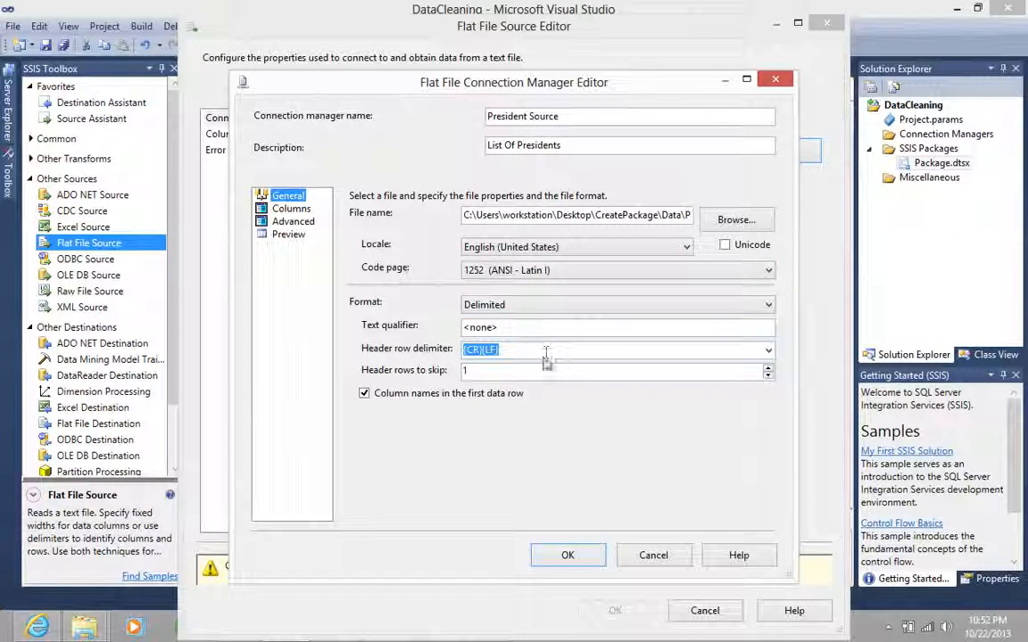
- Review the header rows to skip and the President column's settings, and accept the President Source connection
double_click(462, 372)
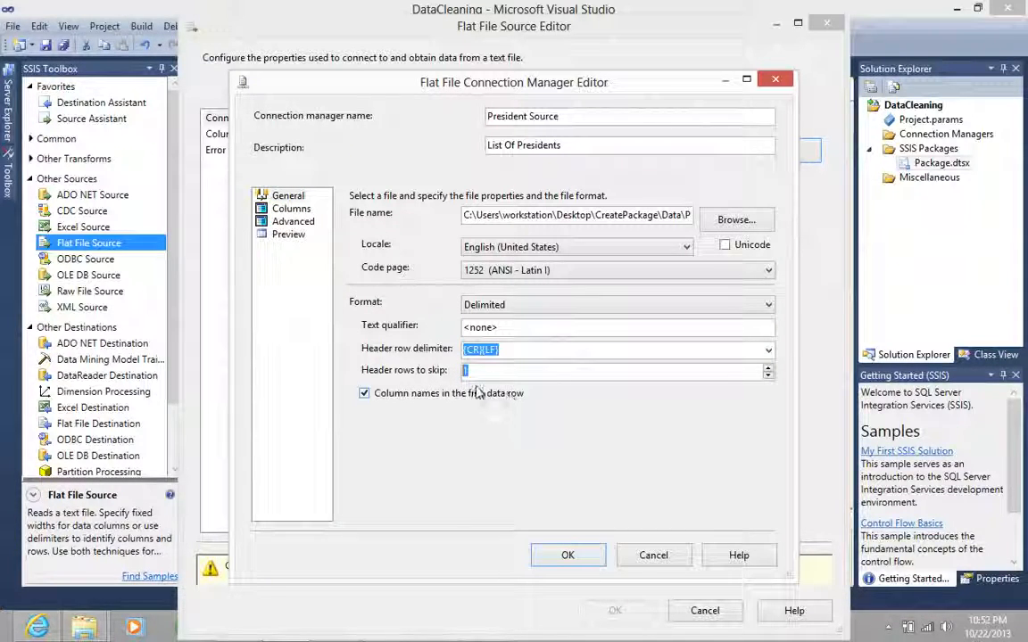
left_click(290, 208)
left_click(293, 221)
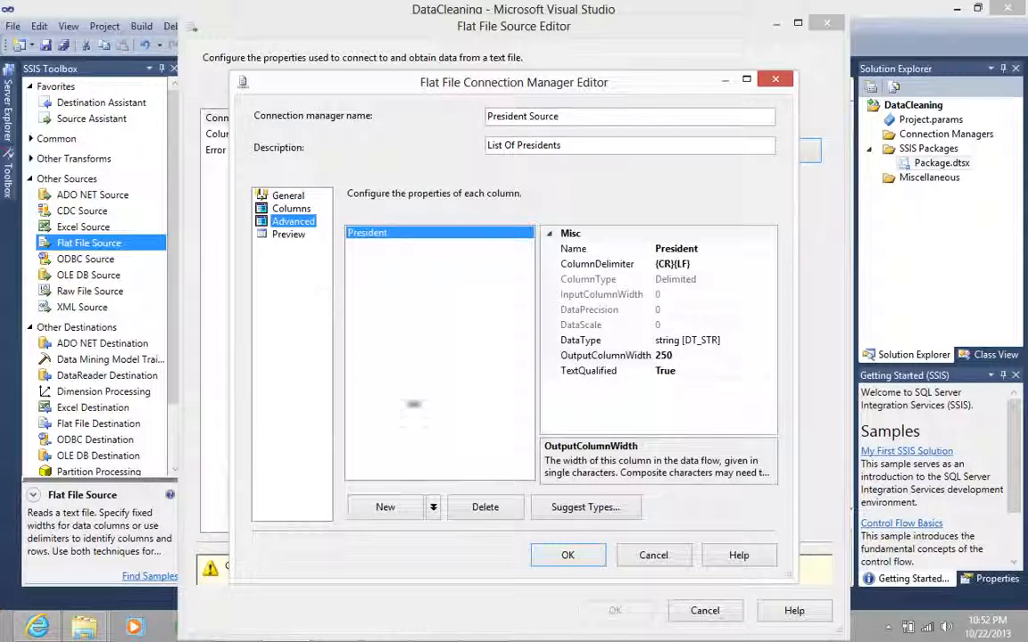
left_click(568, 555)
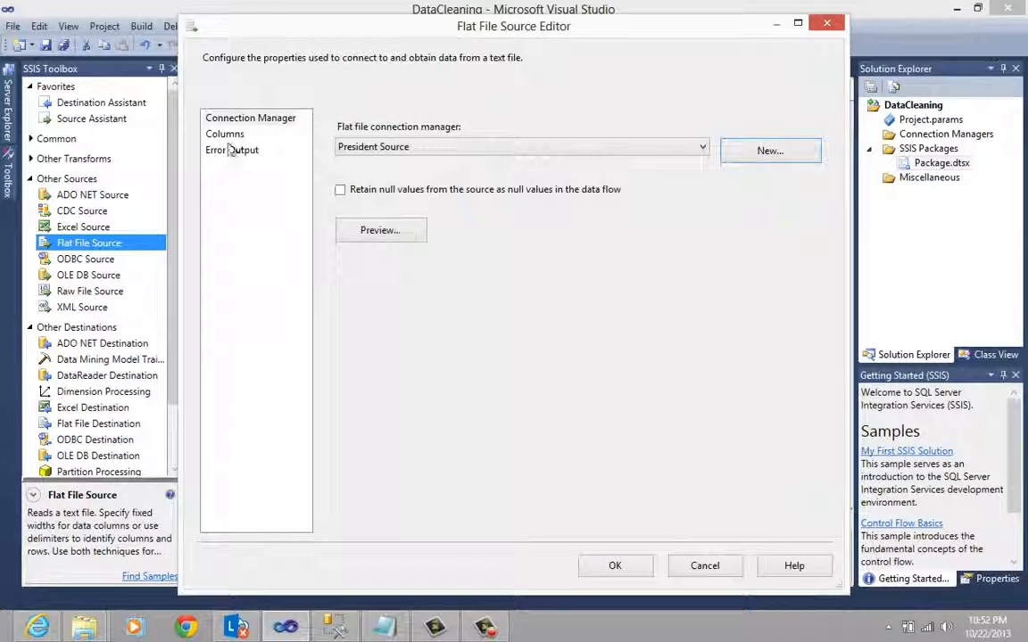
- Check the Flat File Source's column mapping for President and accept the source settings
left_click(230, 136)
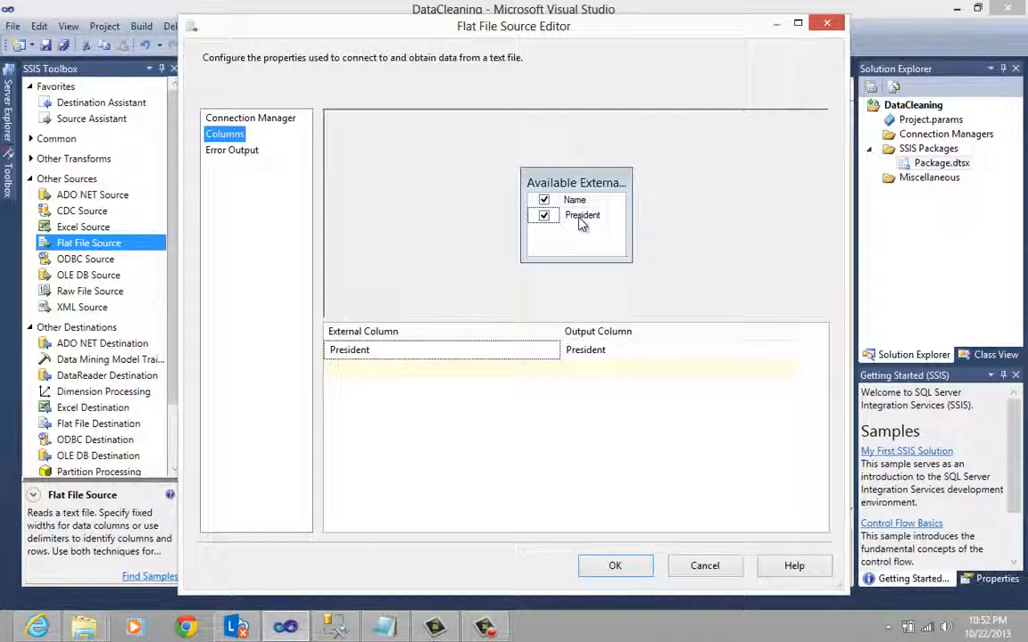
mouse_move(575, 220)
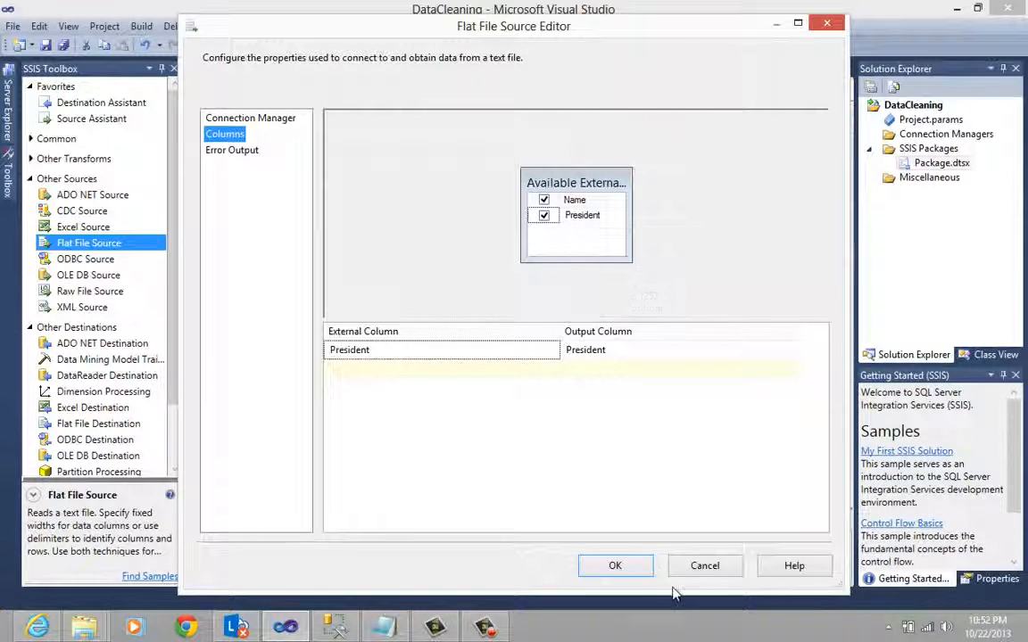
left_click(618, 568)
- Reposition the Flat File Source on the data flow canvas and add a Conditional Split transformation below it
left_click_drag(479, 209, 450, 221)
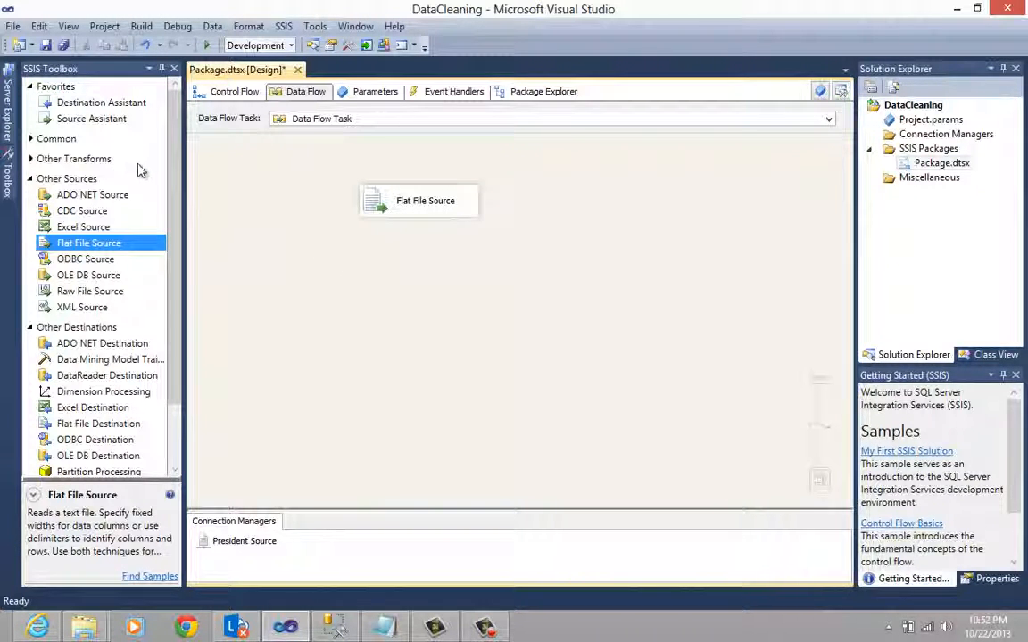
left_click(32, 138)
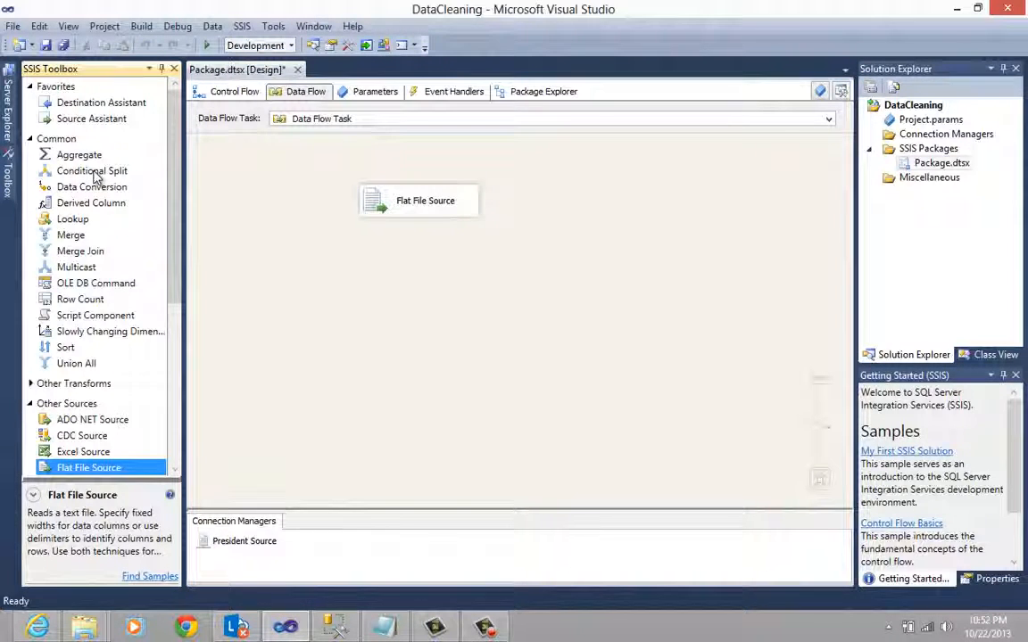
left_click_drag(96, 176, 420, 261)
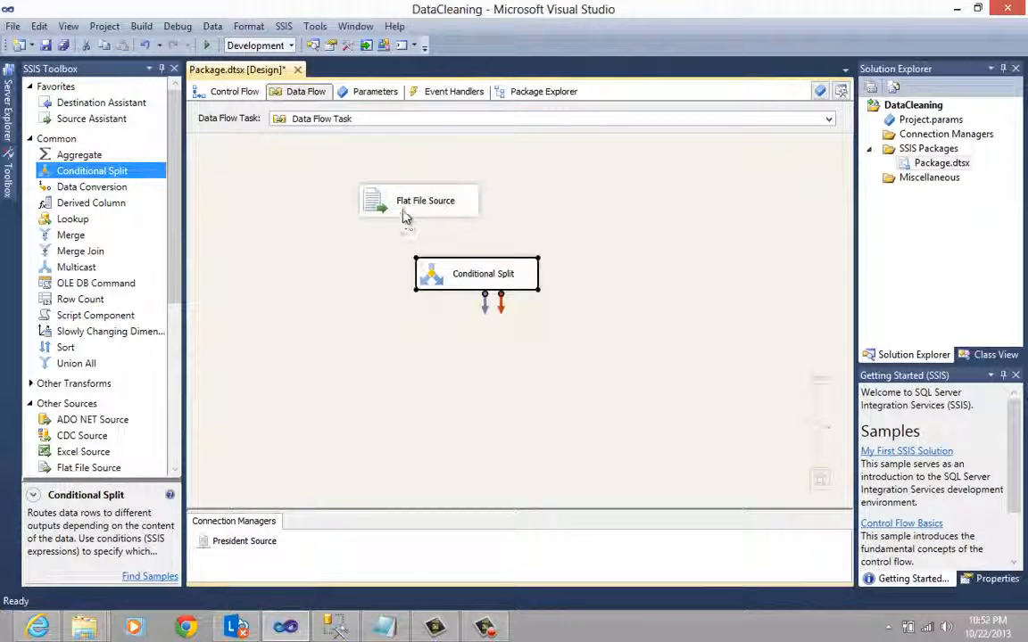
- Rearrange the two components and connect the Flat File Source's regular output to the Conditional Split
left_click_drag(405, 216, 386, 198)
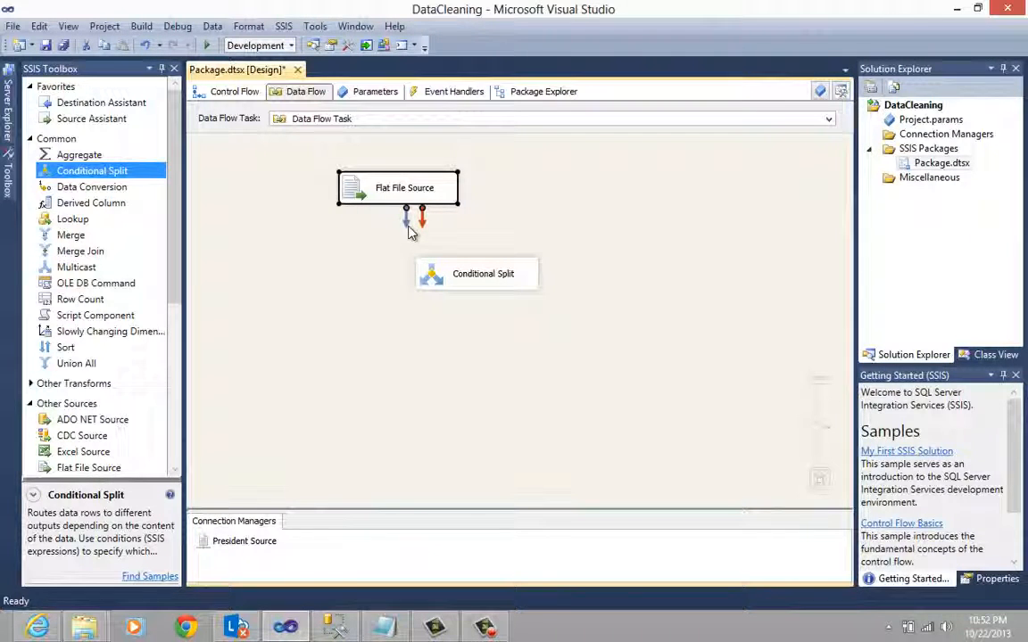
left_click_drag(421, 277, 389, 277)
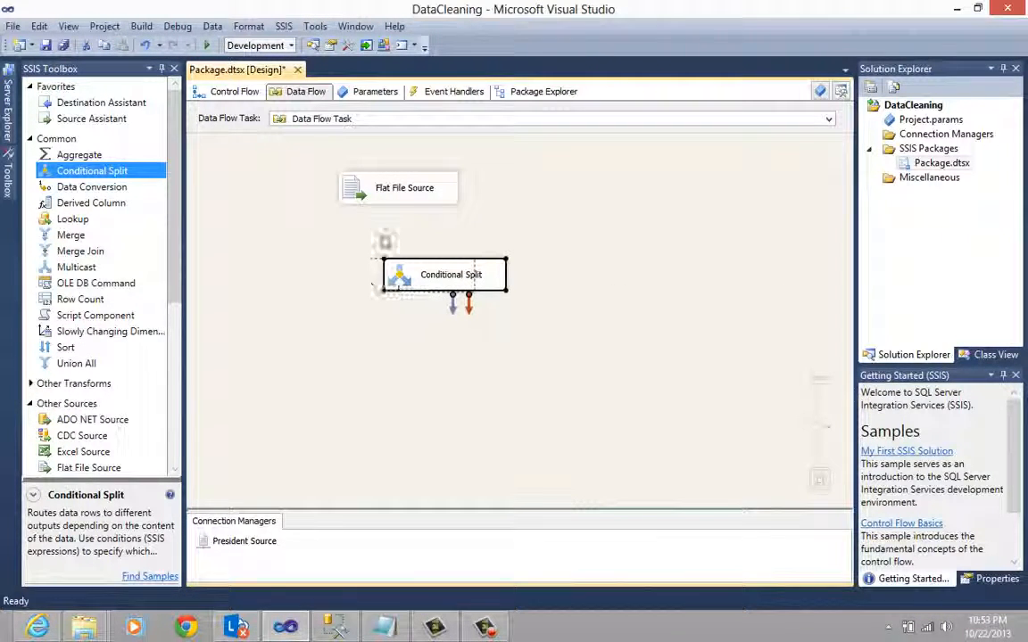
left_click(386, 204)
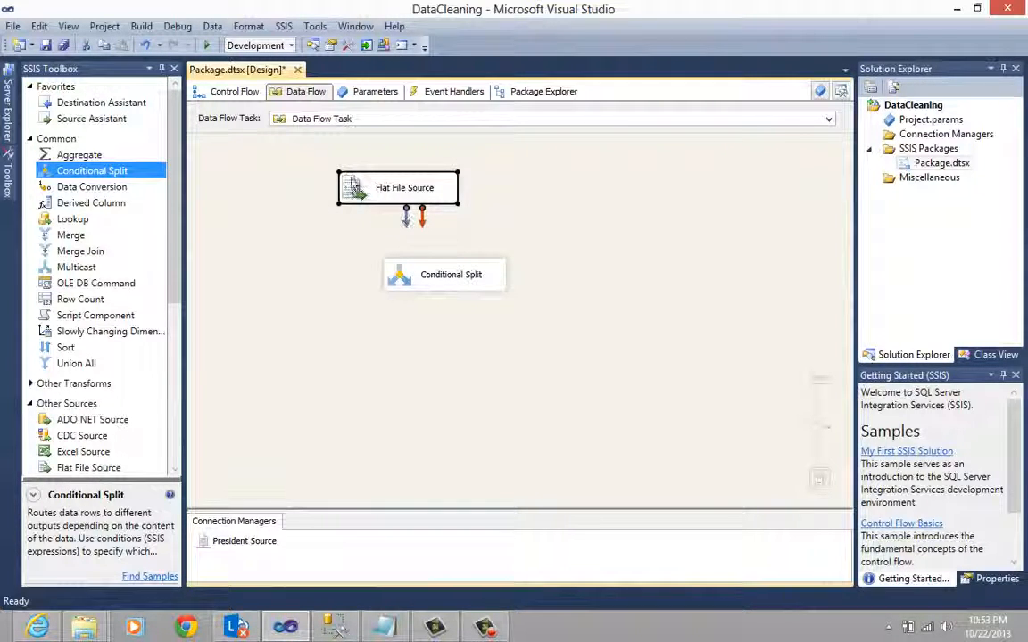
left_click_drag(357, 202, 326, 182)
left_click_drag(384, 206, 450, 279)
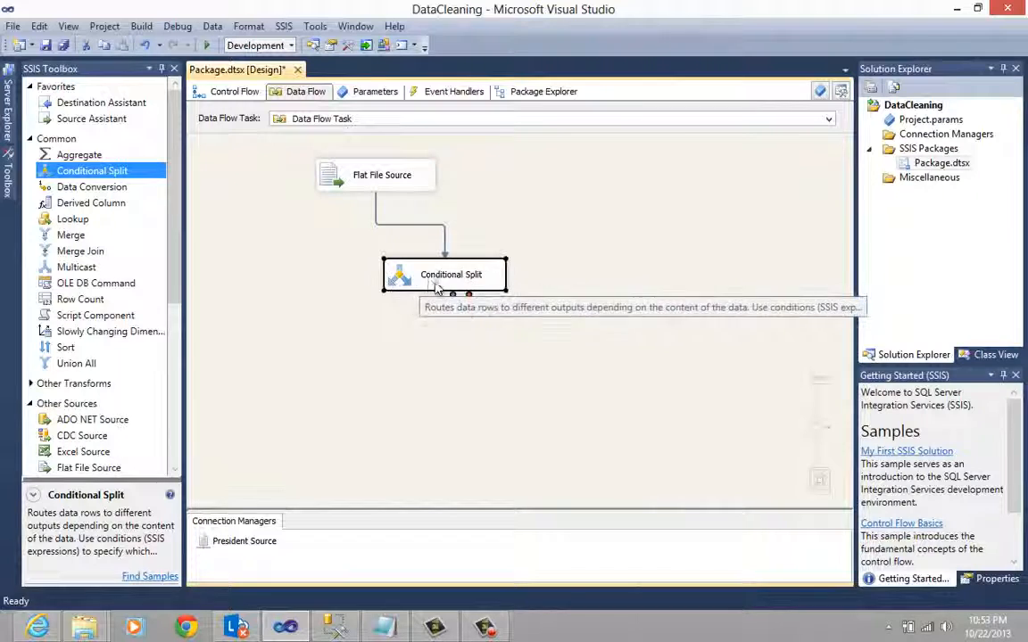
left_click(376, 236)
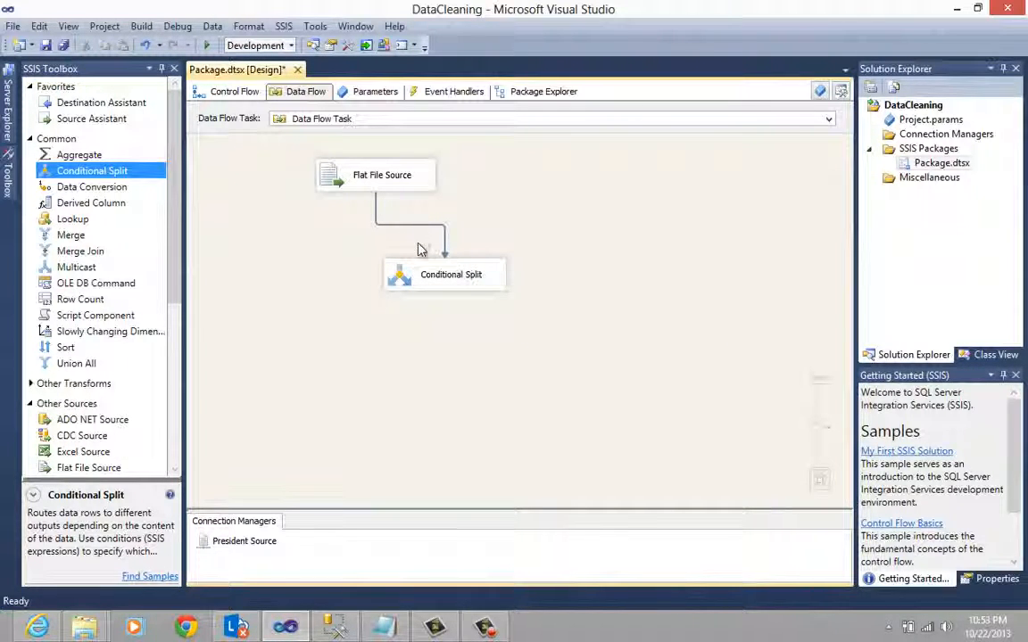
- In the Conditional Split, add a condition on the President column with output name VicePresident, and name the default output President
left_click(426, 275)
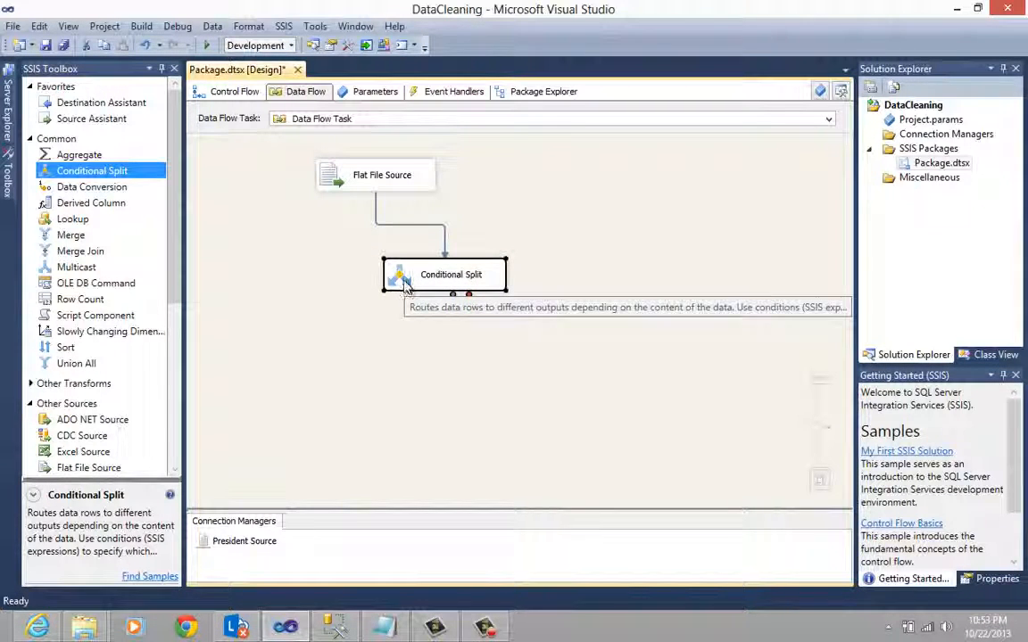
double_click(404, 280)
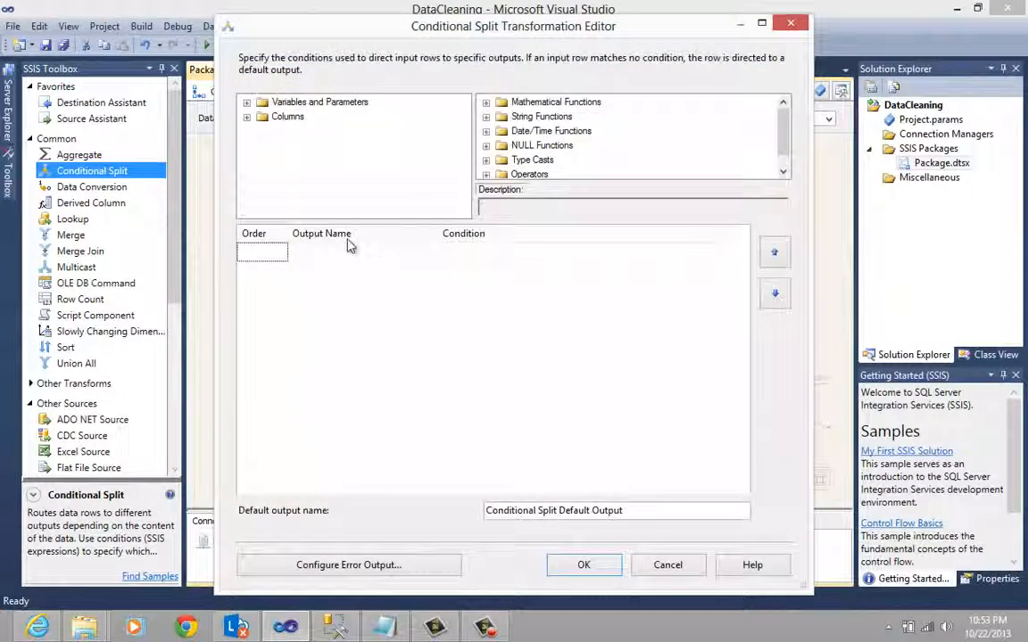
left_click(342, 252)
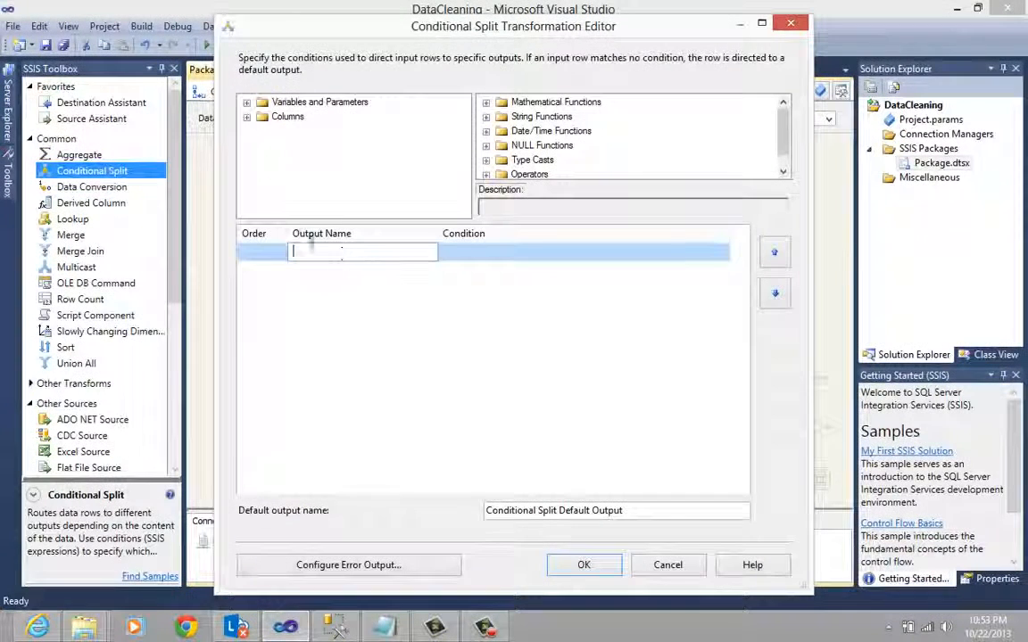
left_click(246, 117)
left_click_drag(297, 130, 281, 252)
type("V")
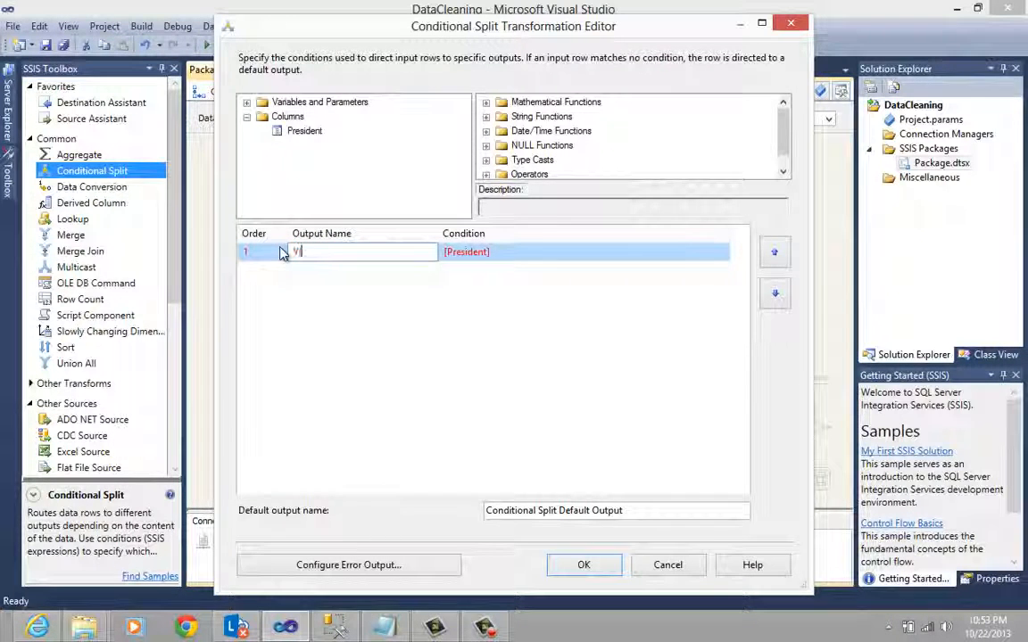
type("icePre")
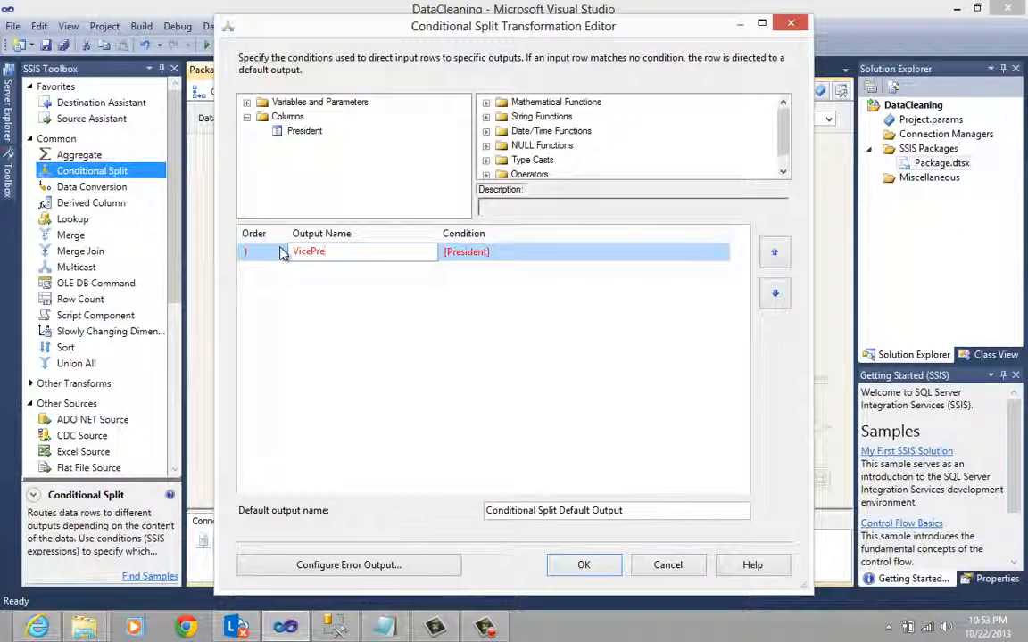
type("sident")
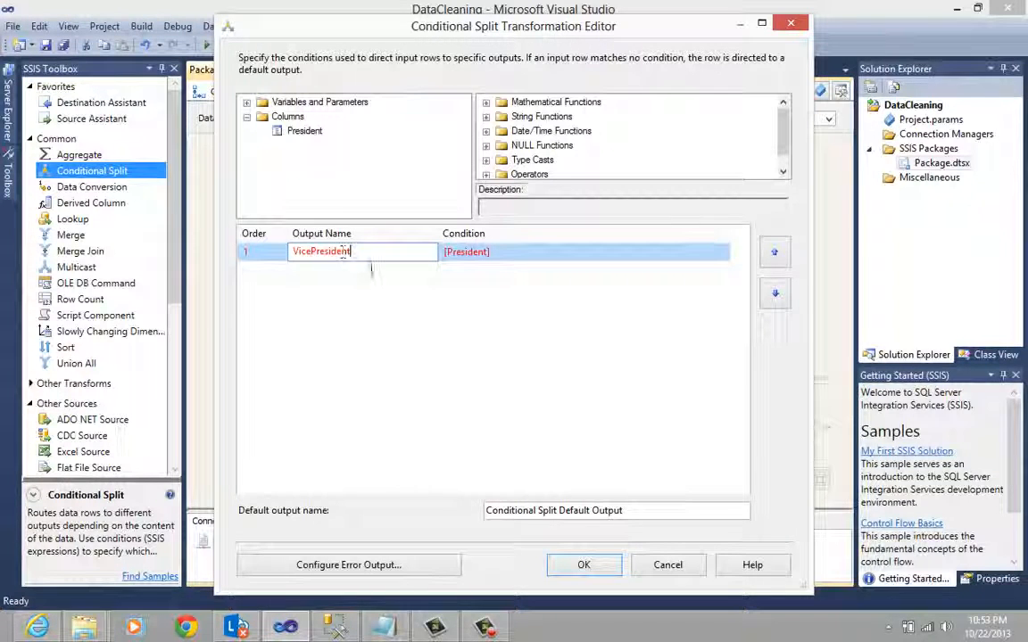
left_click_drag(656, 512, 454, 510)
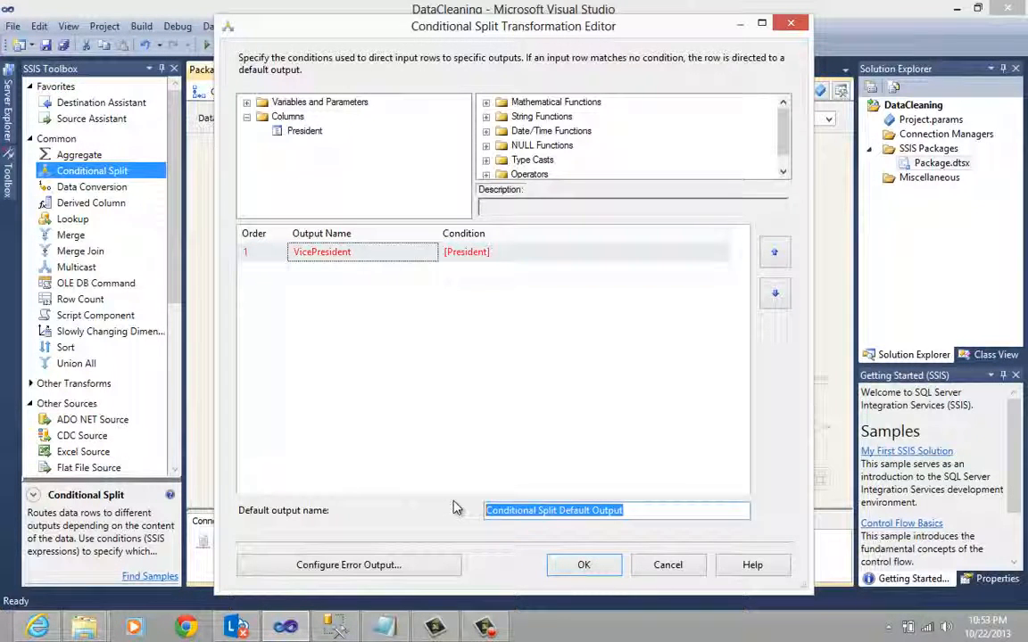
type("President")
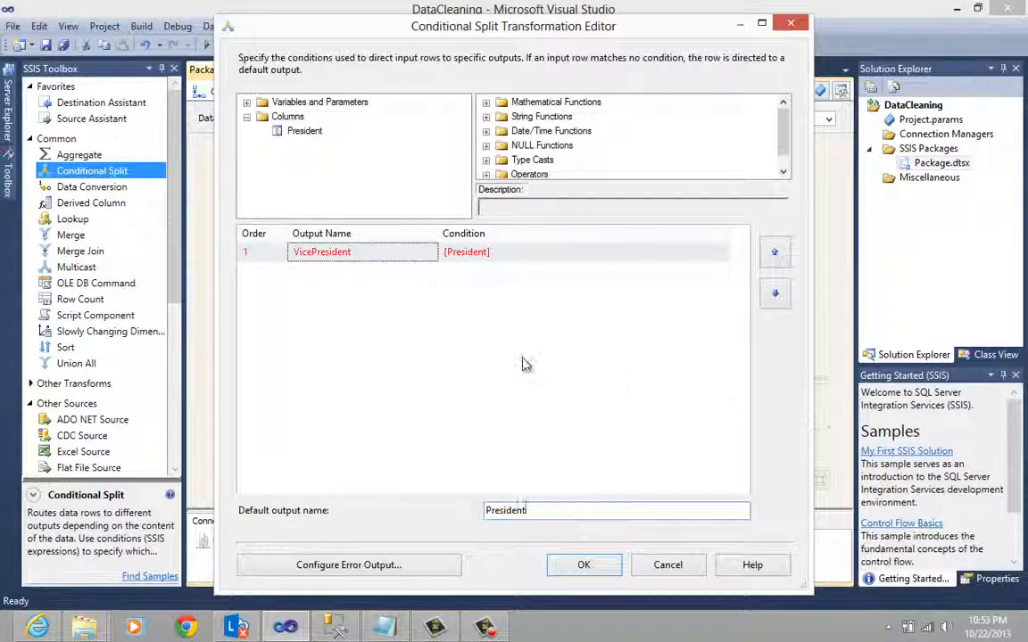
- Switch to File Explorer and open the Expressions text file from the Other folder of CreatePackage
left_click(516, 251)
left_click_drag(516, 252, 441, 252)
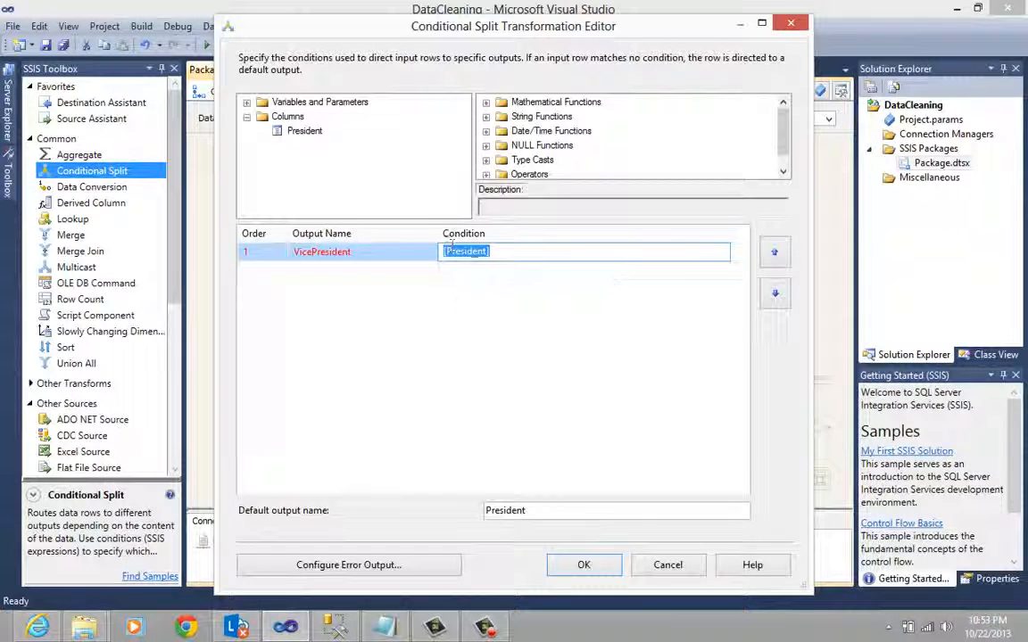
left_click(349, 569)
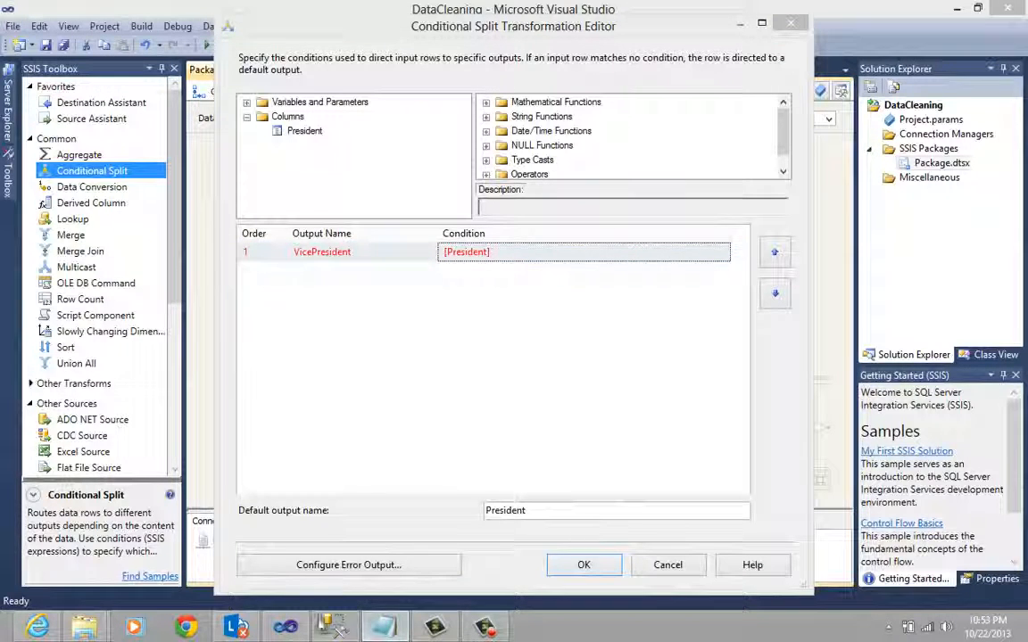
mouse_move(84, 627)
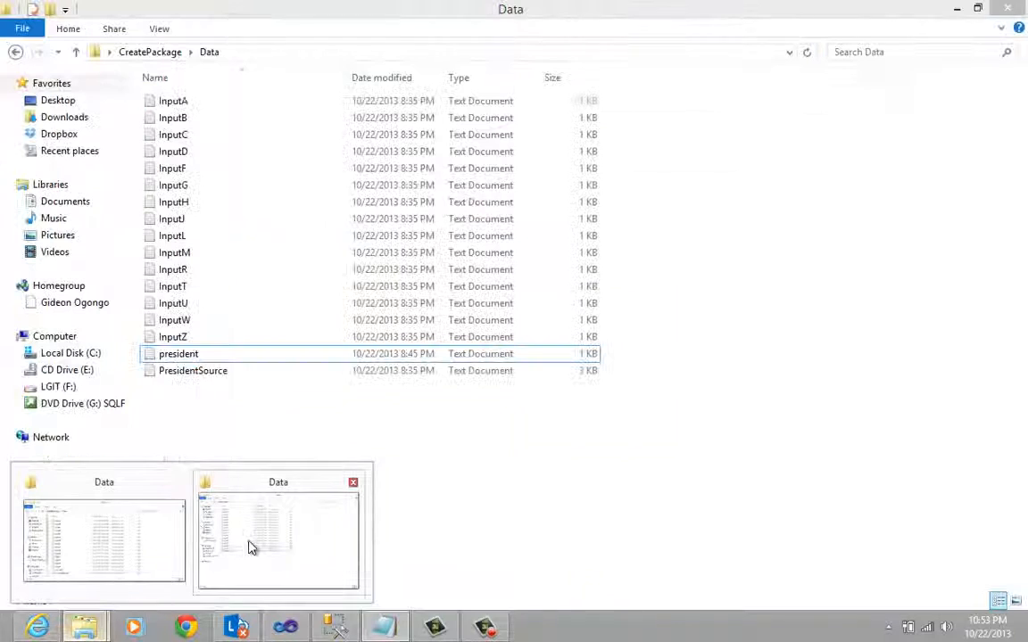
left_click(252, 547)
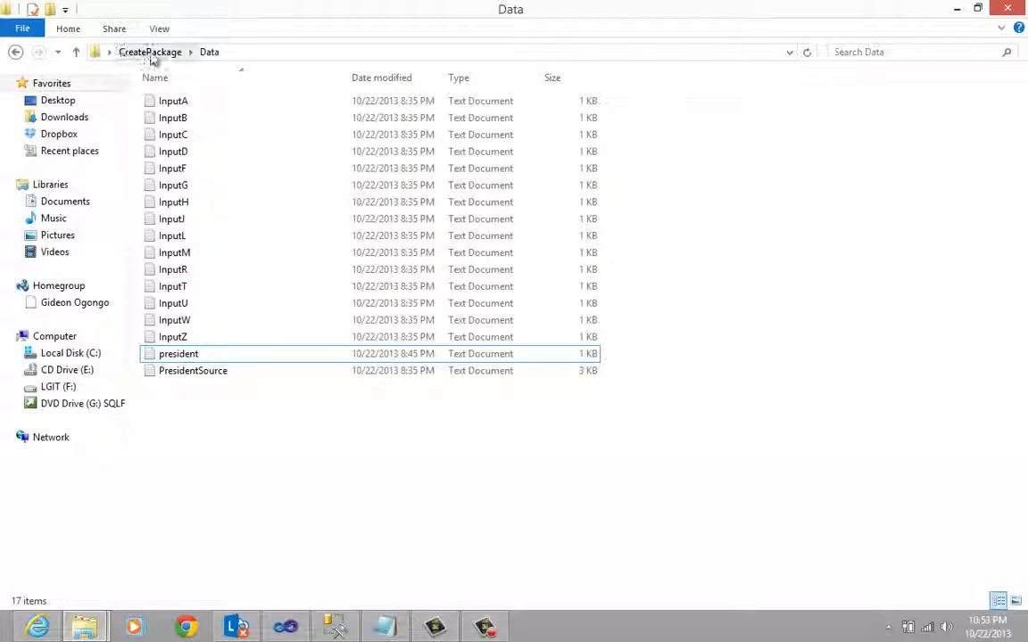
left_click(150, 51)
double_click(171, 121)
left_click(188, 105)
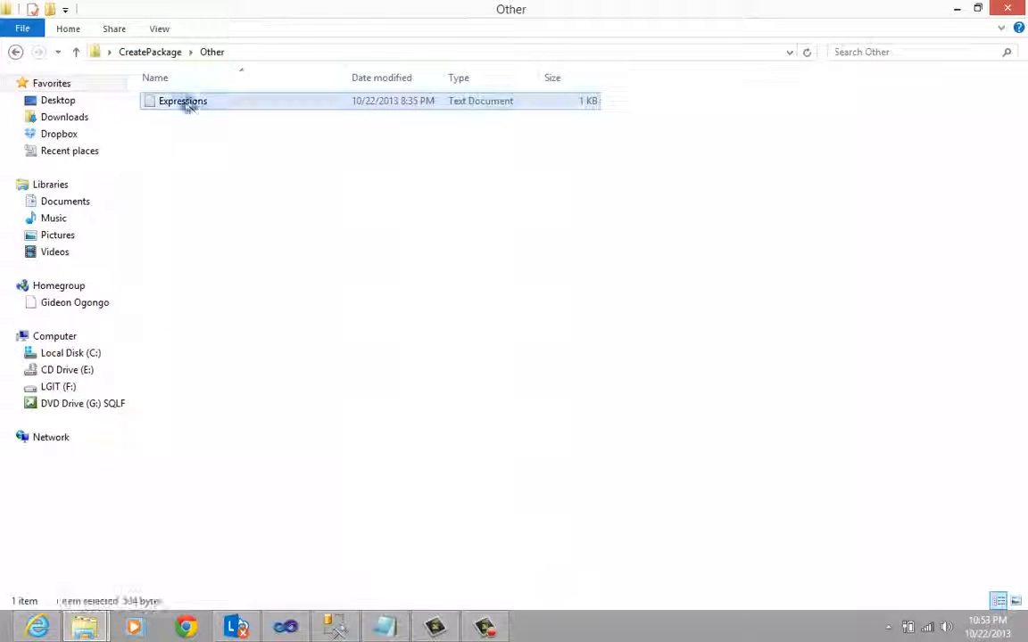
double_click(189, 104)
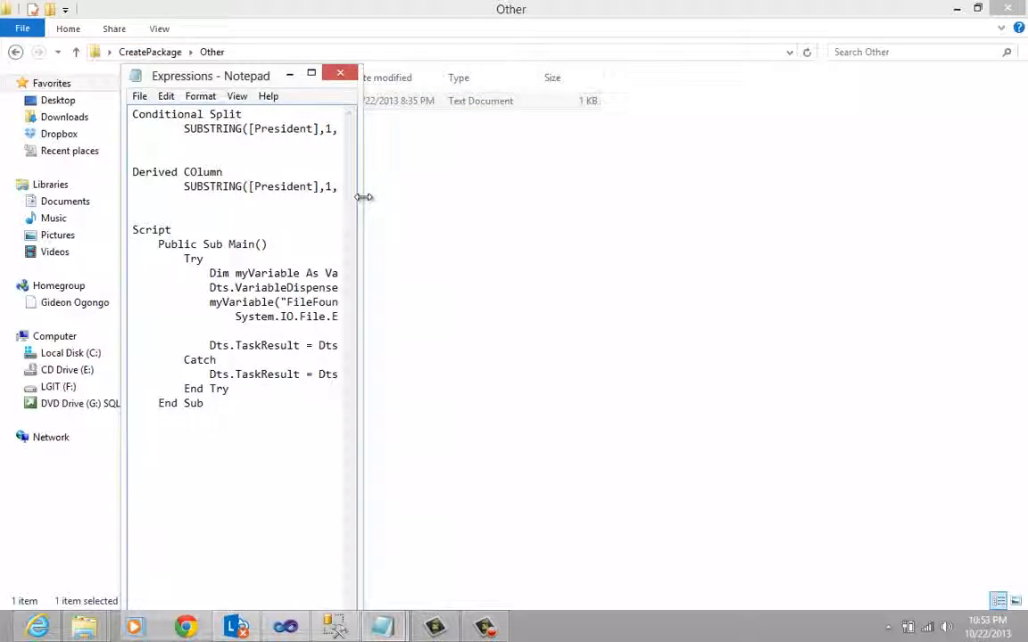
- Copy the Conditional Split expression SUBSTRING([President],1,1) != " " from the Expressions file and minimize the file's window
left_click_drag(364, 197, 660, 197)
left_click_drag(181, 128, 396, 128)
right_click(348, 134)
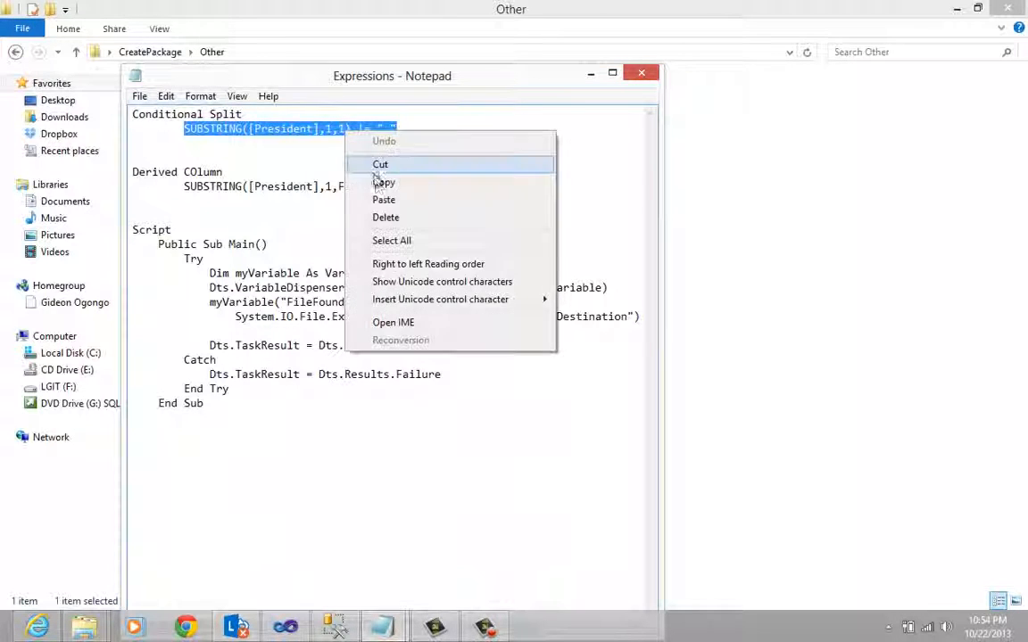
left_click(376, 183)
left_click(588, 79)
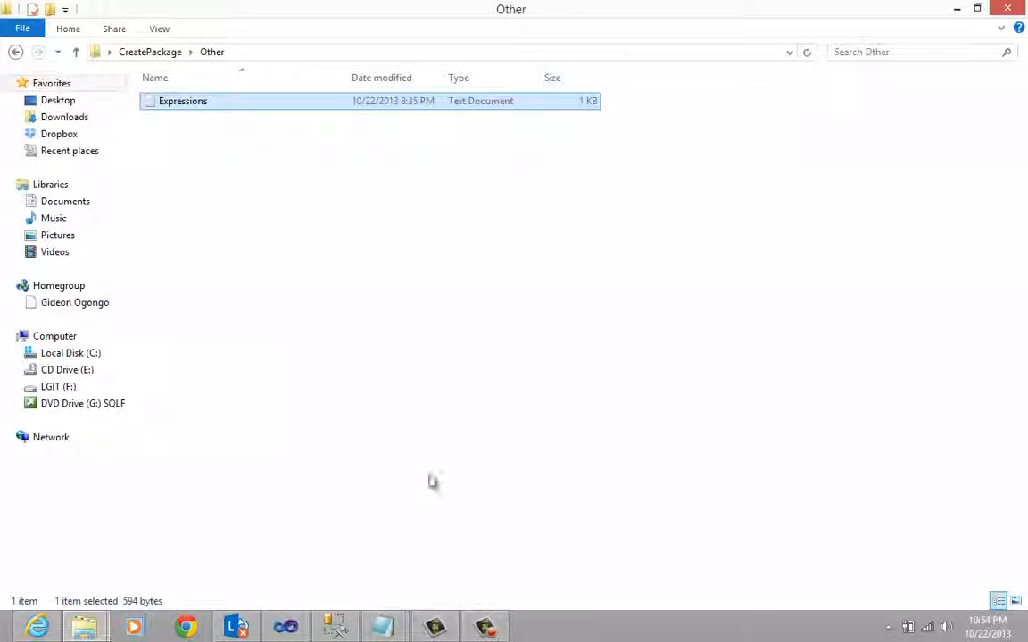
- Switch back to Visual Studio and replace the VicePresident output's condition with SUBSTRING([President],1,1) != " "
left_click(286, 628)
left_click(509, 252)
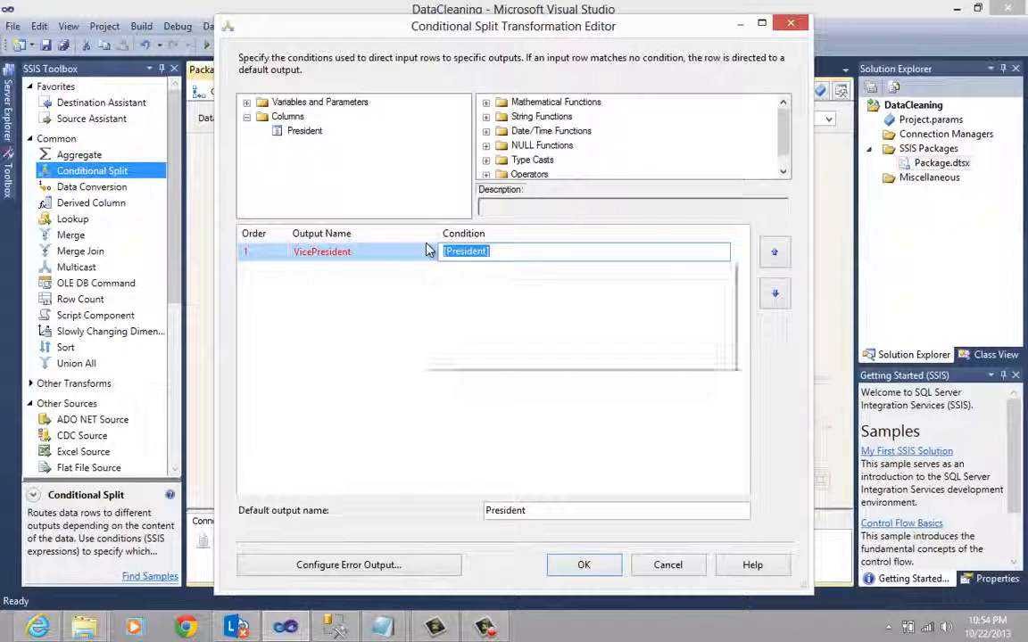
key("ctrl+v")
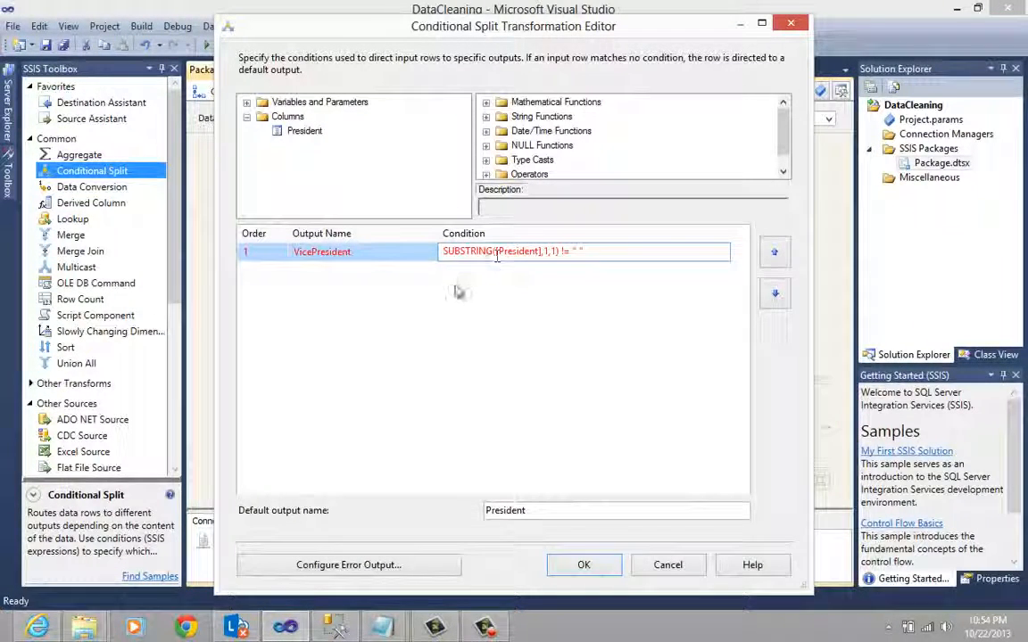
left_click(434, 271)
left_click(577, 252)
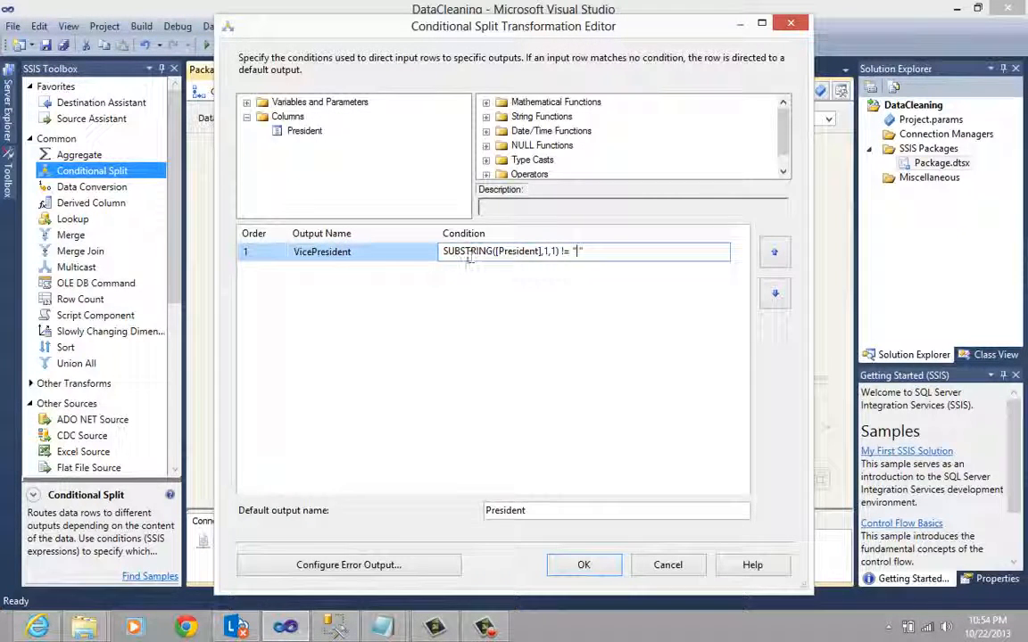
left_click(394, 269)
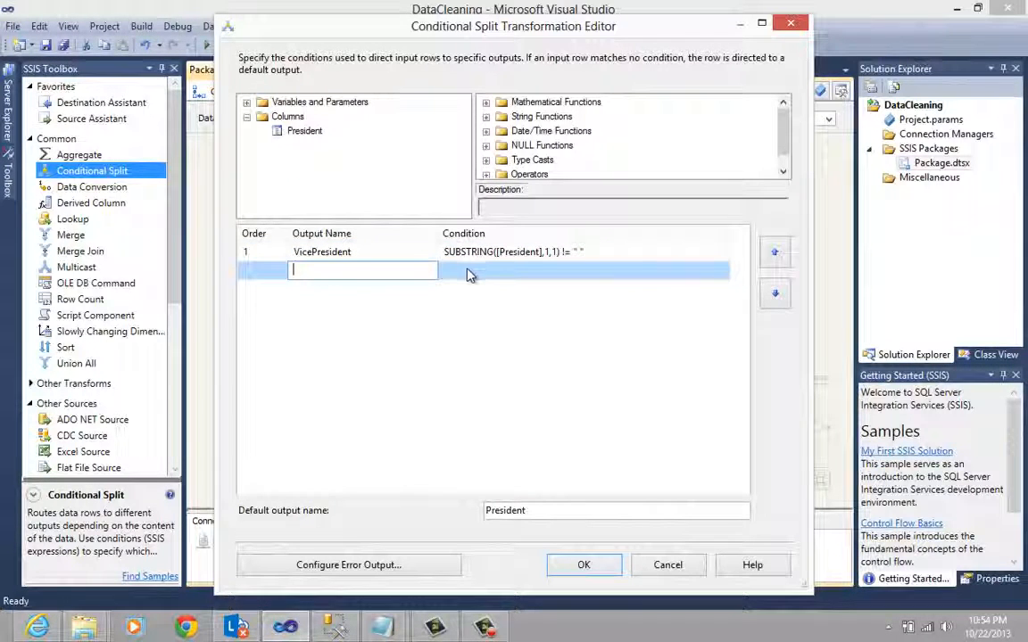
left_click(444, 251)
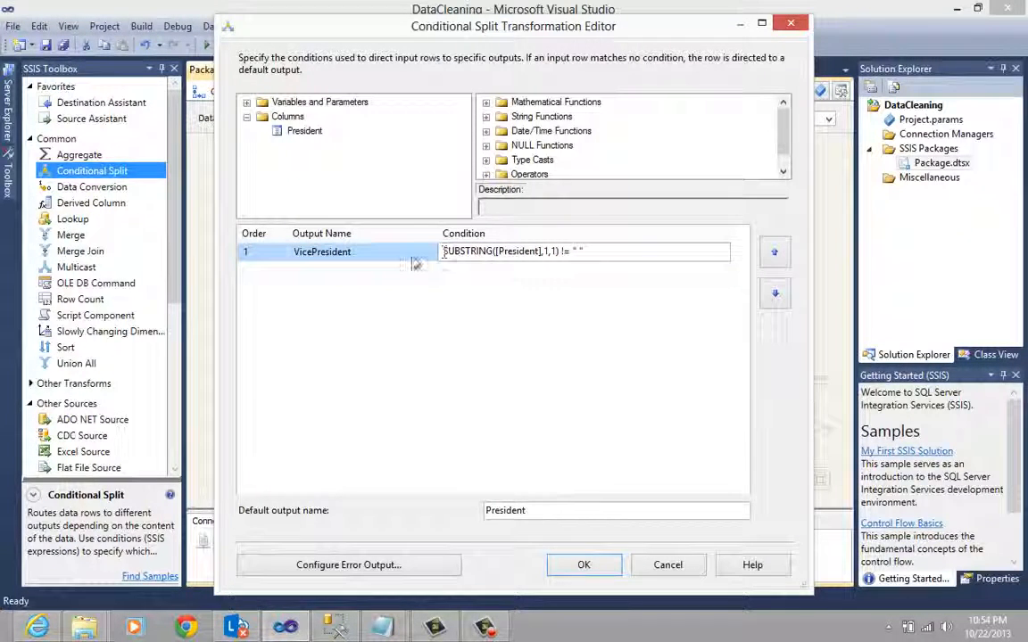
left_click(556, 252)
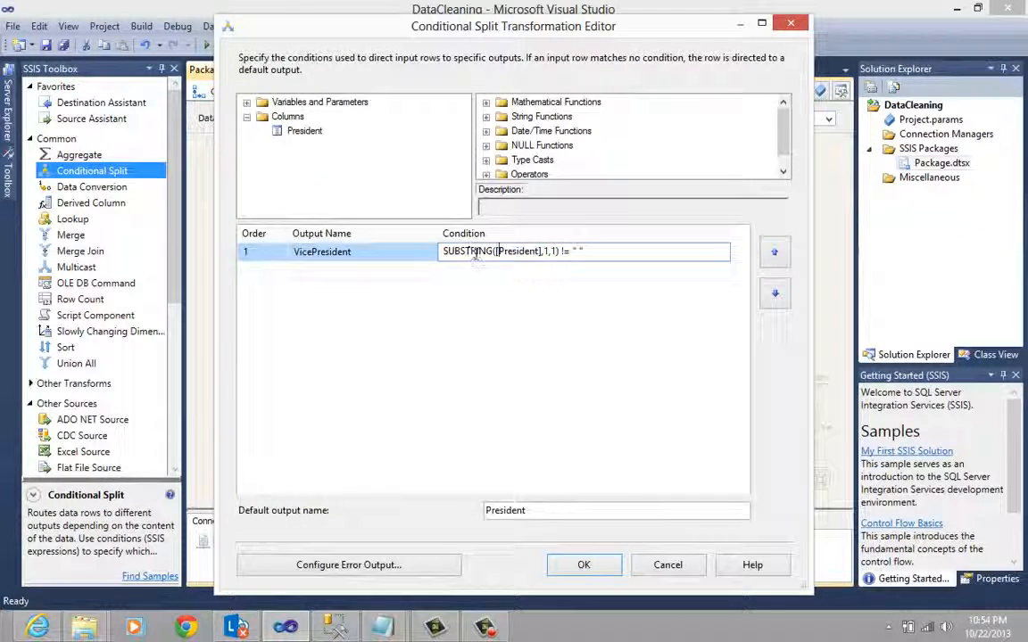
- Examine the column, start position, length and comparison operator in the VicePresident condition
left_click_drag(497, 251, 538, 248)
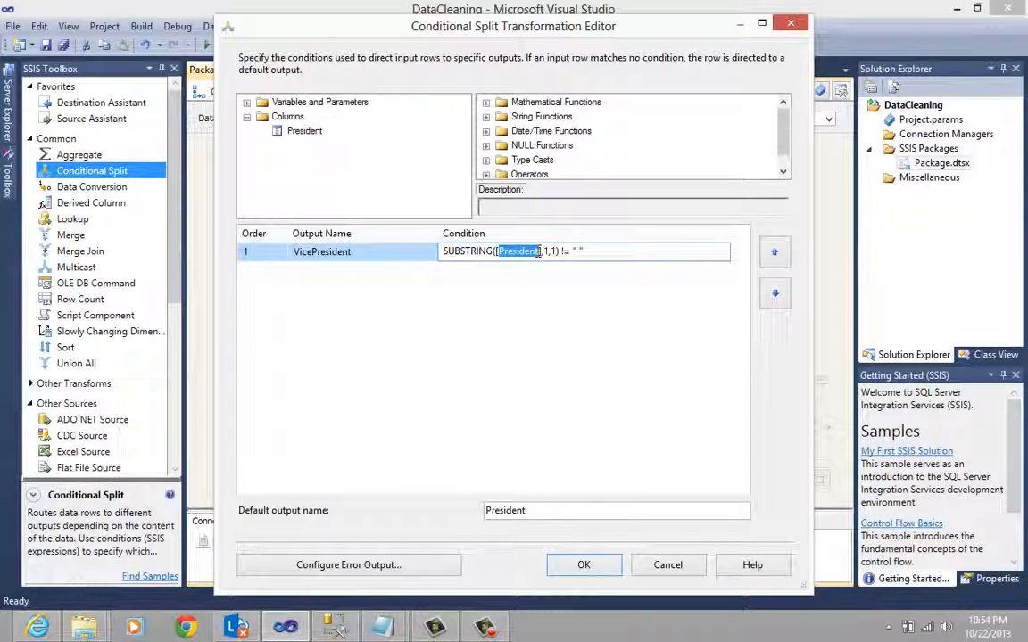
left_click(546, 250)
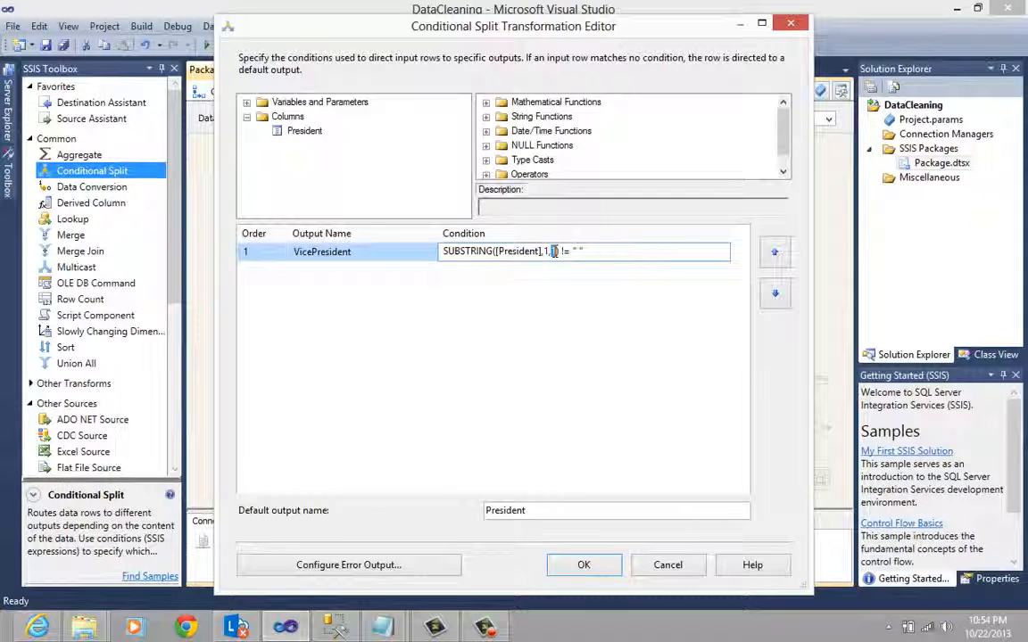
double_click(553, 250)
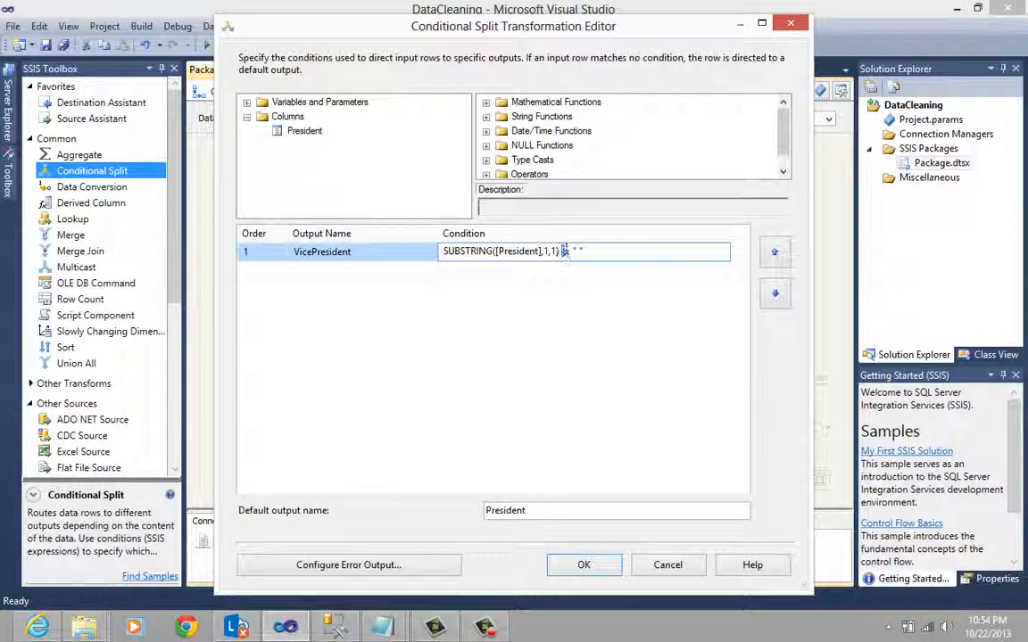
type("!")
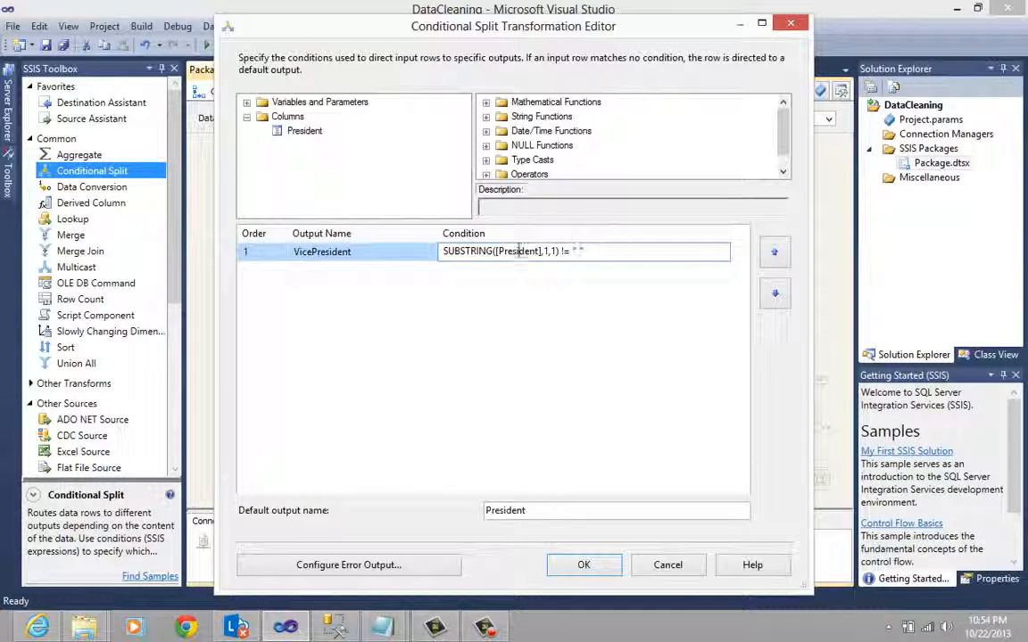
- Switch to File Explorer, open PresidentSource from CreatePackage's Data folder, and examine which rows begin with a space
left_click(84, 628)
left_click(270, 571)
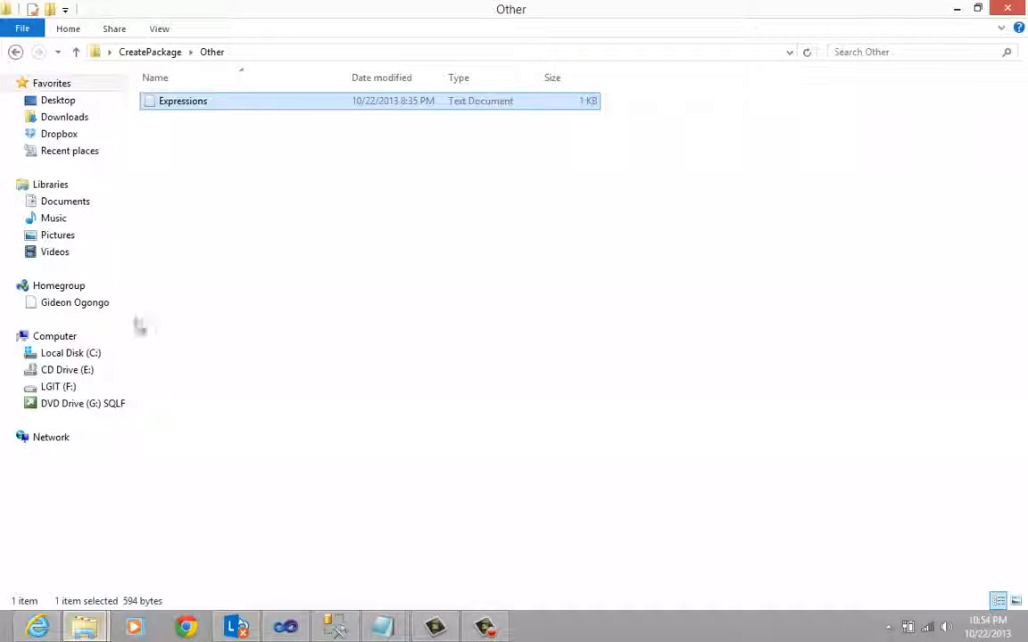
left_click(15, 51)
double_click(163, 100)
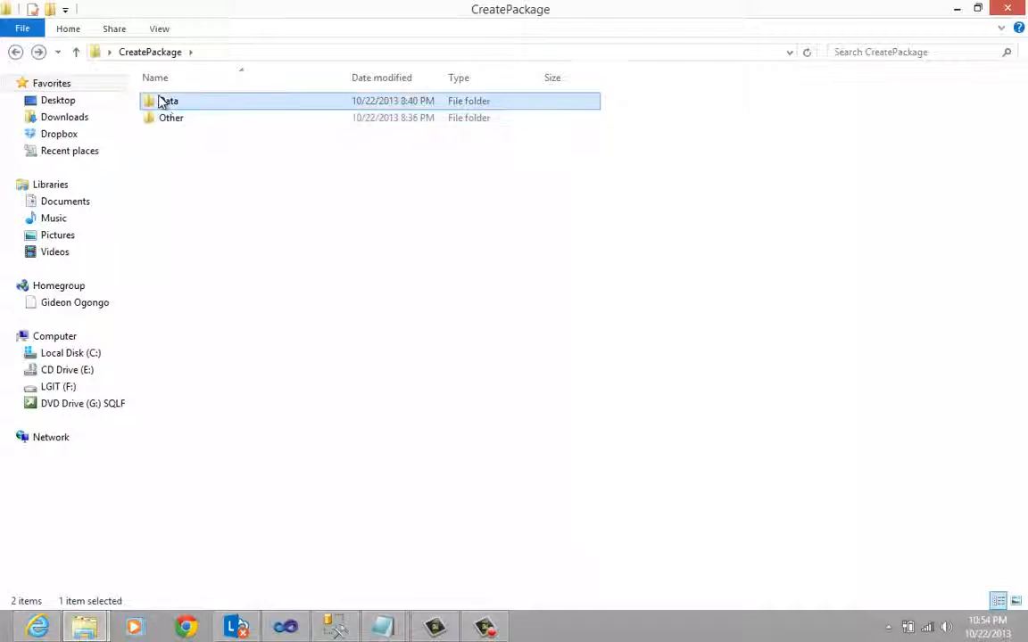
double_click(217, 371)
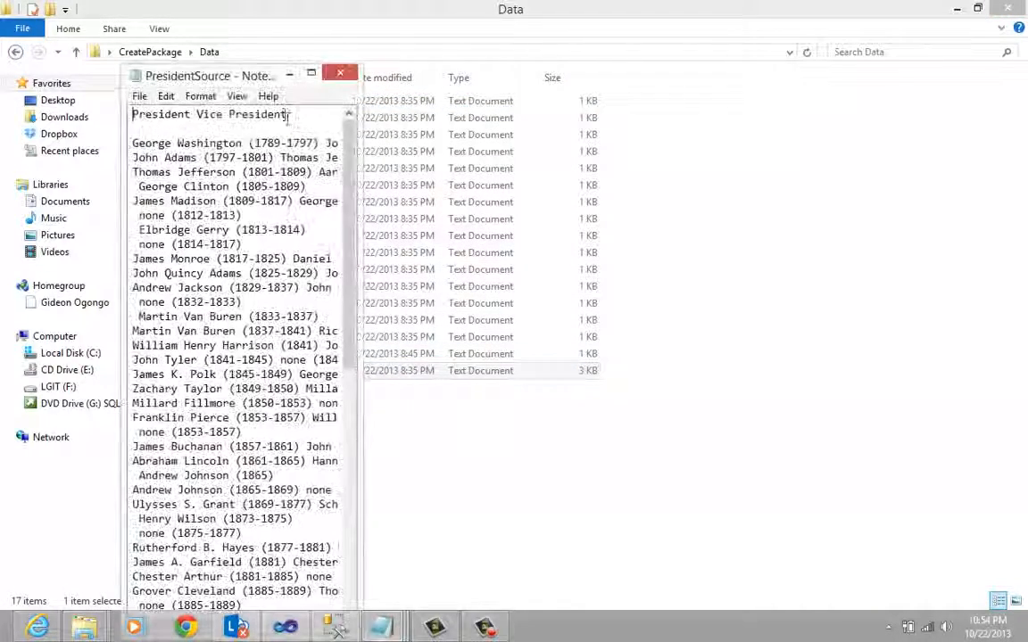
double_click(279, 76)
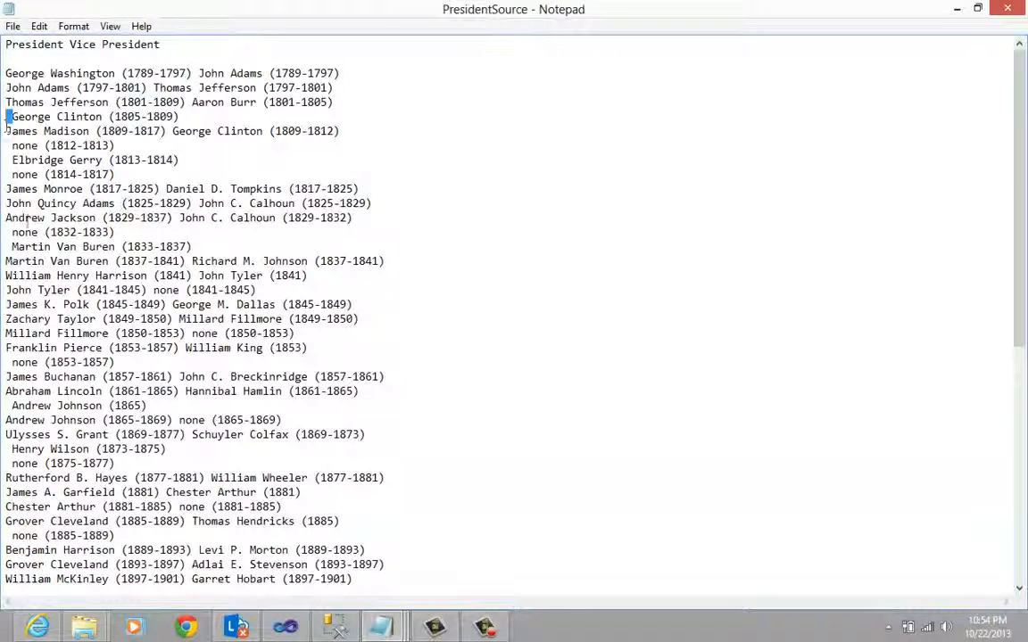
left_click(959, 8)
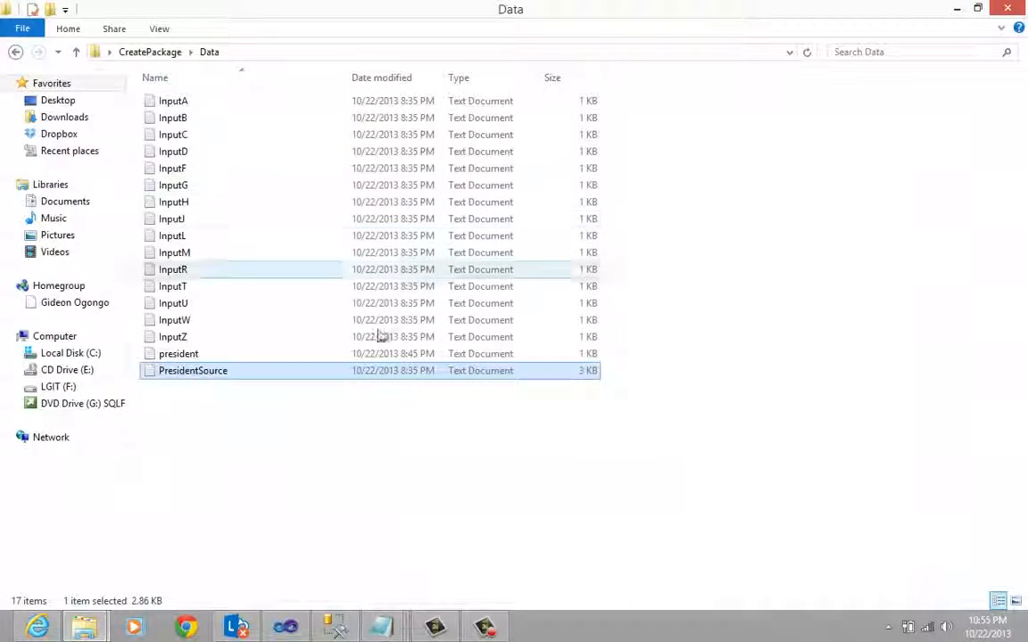
- Switch back to Visual Studio, change the VicePresident condition to SUBSTRING([President],1,1) == " ", and accept the Conditional Split settings
left_click(286, 627)
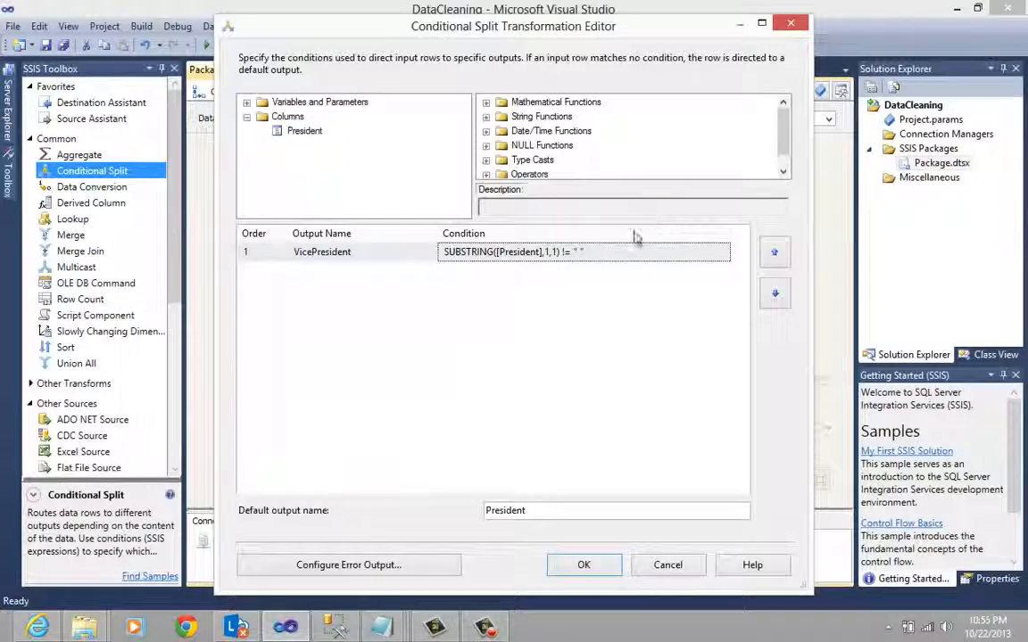
left_click(572, 254)
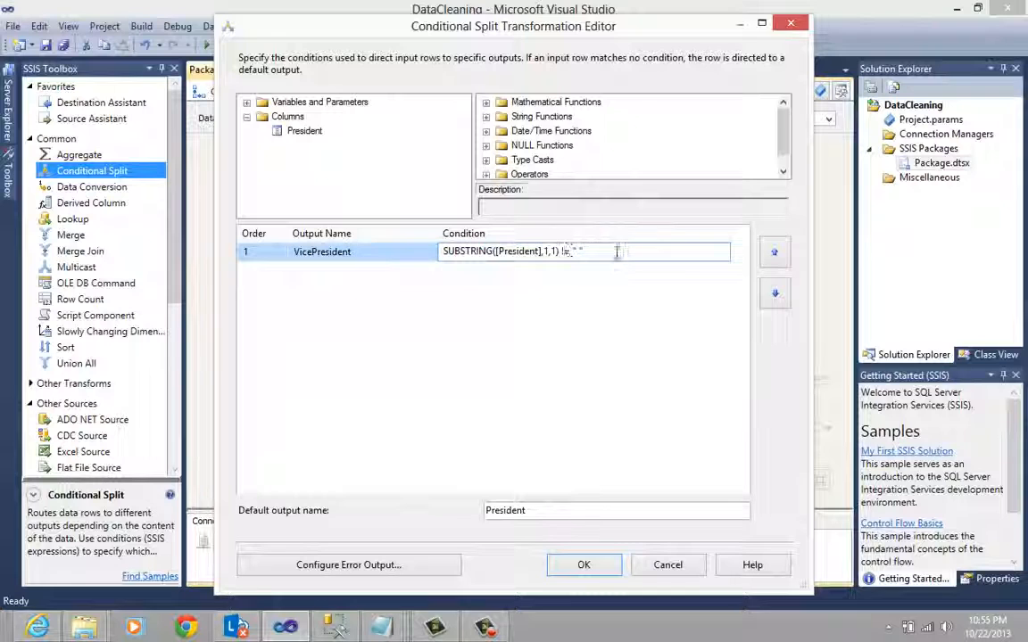
key("BackSpace")
type("=")
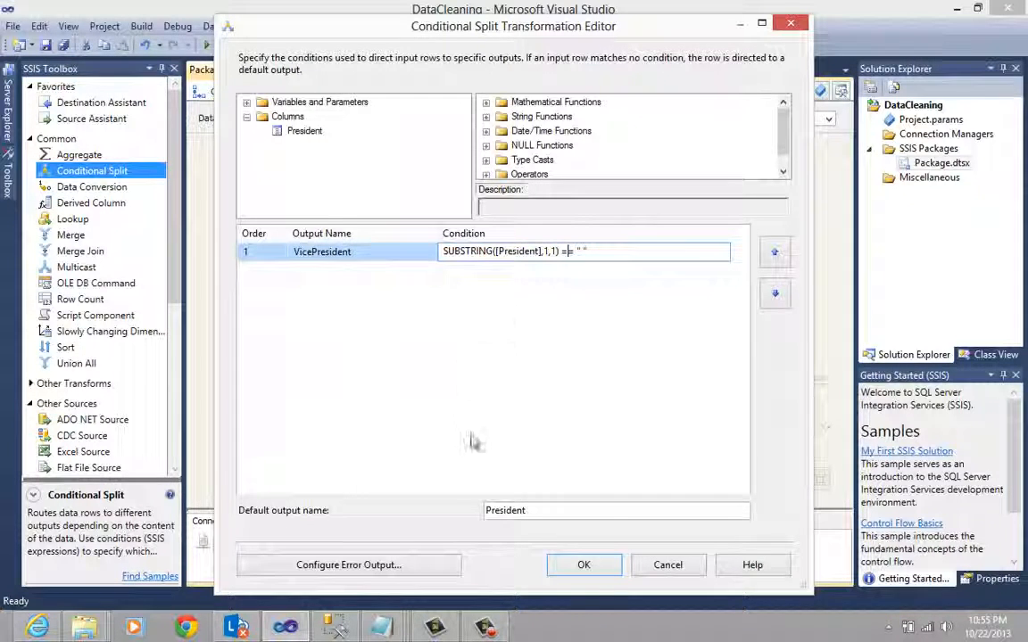
left_click_drag(562, 513, 475, 507)
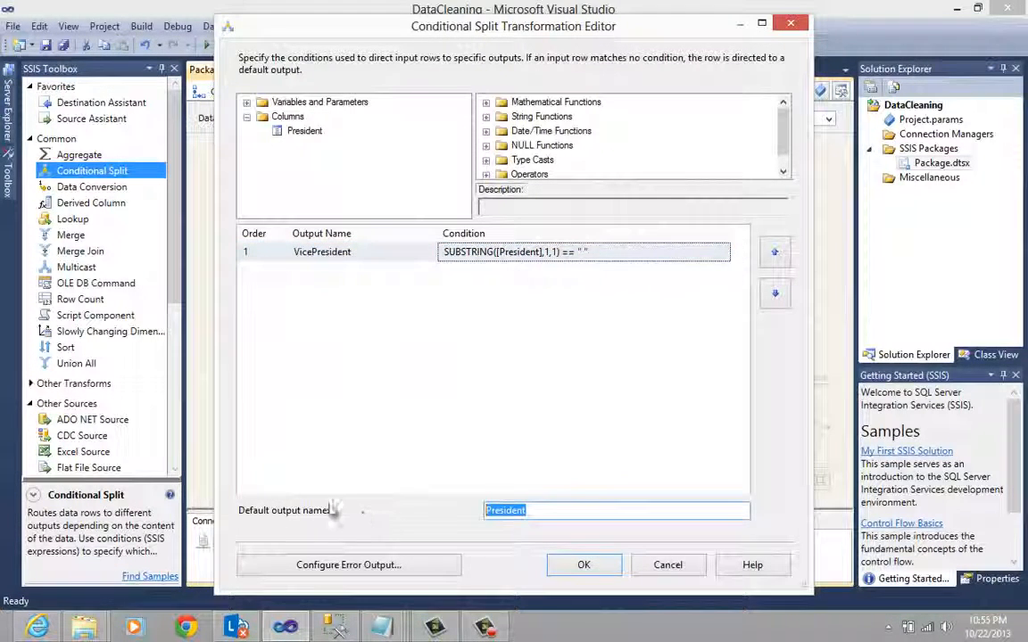
left_click(585, 564)
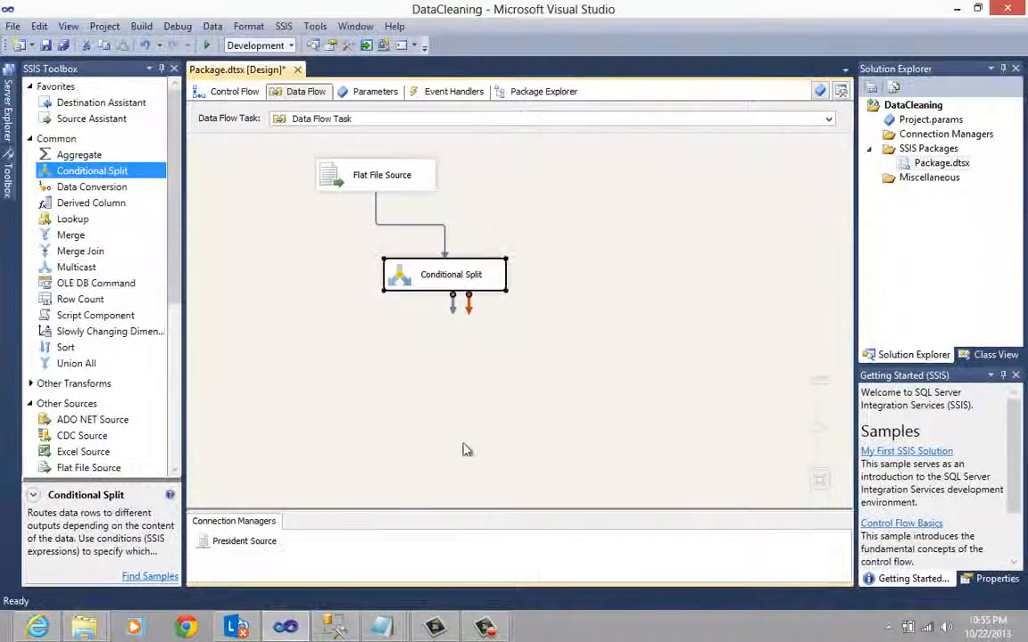
- Reposition the Conditional Split beneath the Flat File Source and add a Derived Column transformation below it
left_click_drag(392, 282, 338, 268)
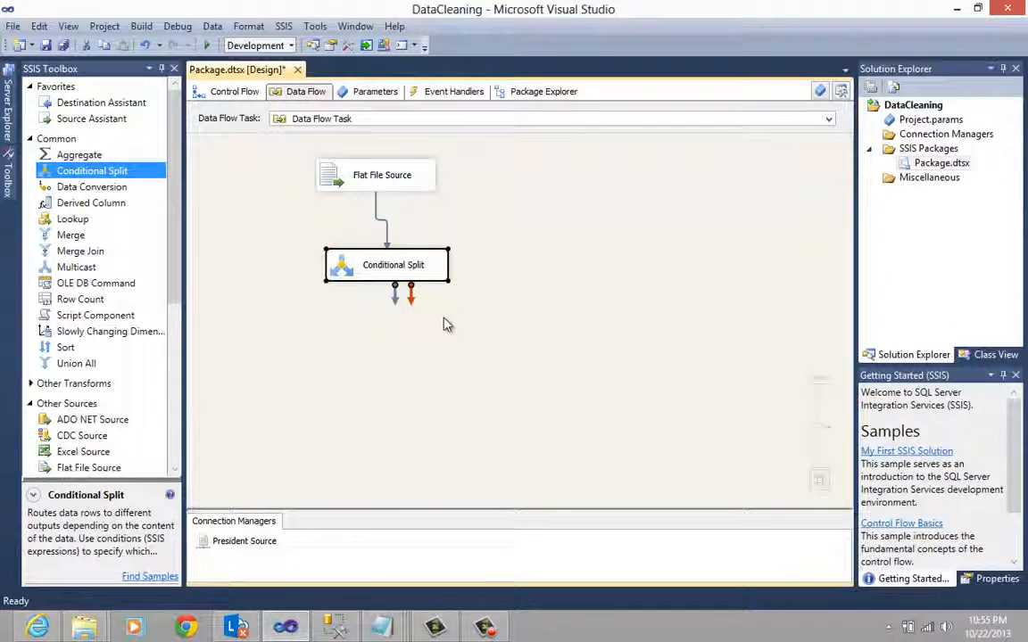
left_click_drag(93, 203, 415, 353)
left_click(388, 274)
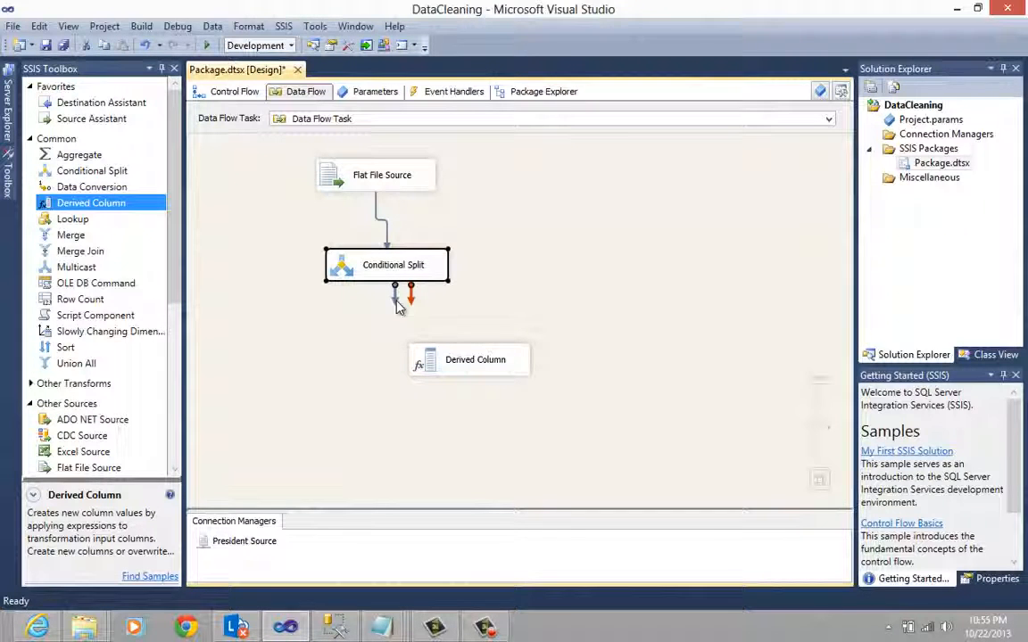
- Connect the Conditional Split's President output to the Derived Column Input
left_click_drag(396, 300, 457, 362)
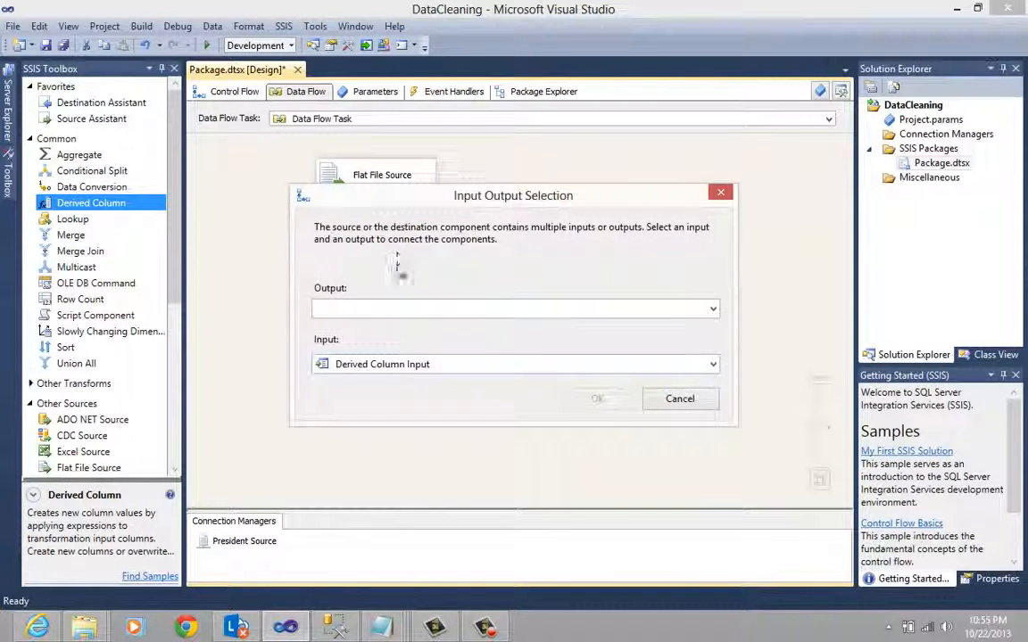
left_click_drag(420, 189, 394, 164)
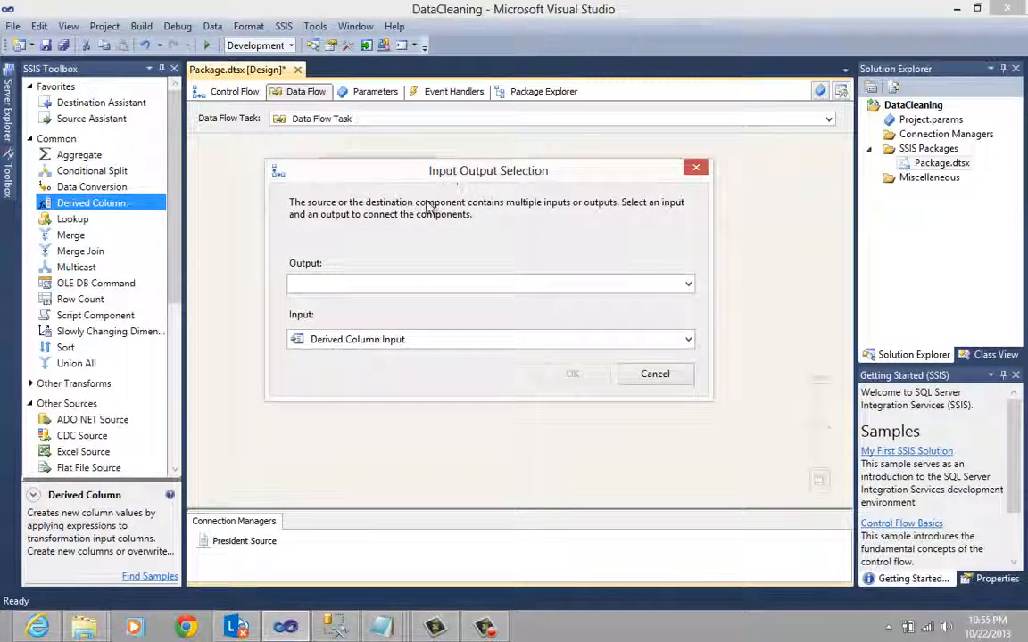
left_click(412, 285)
left_click(365, 317)
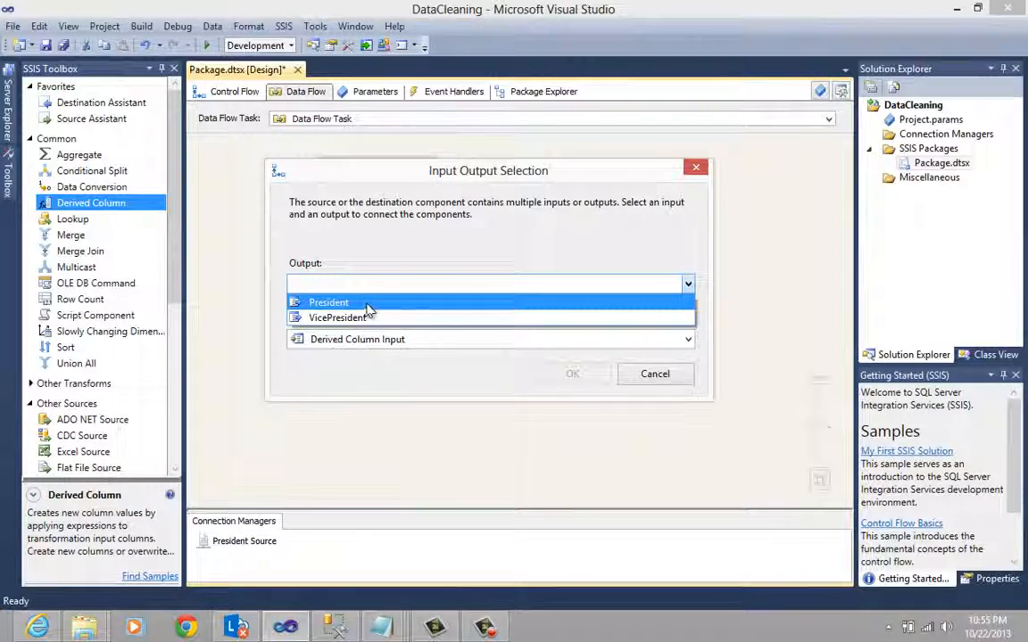
left_click(372, 305)
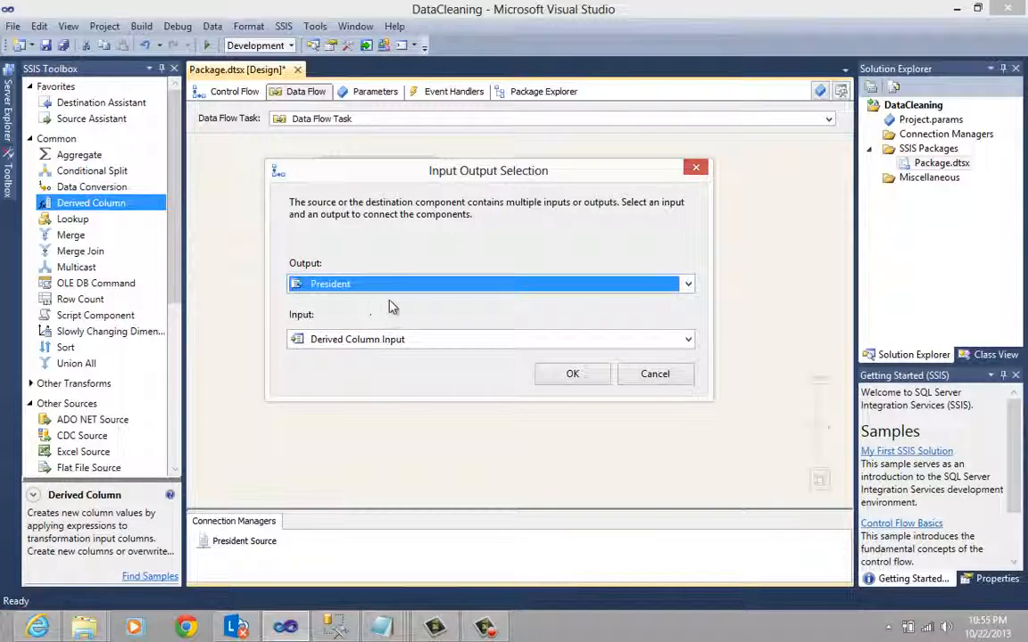
left_click(587, 378)
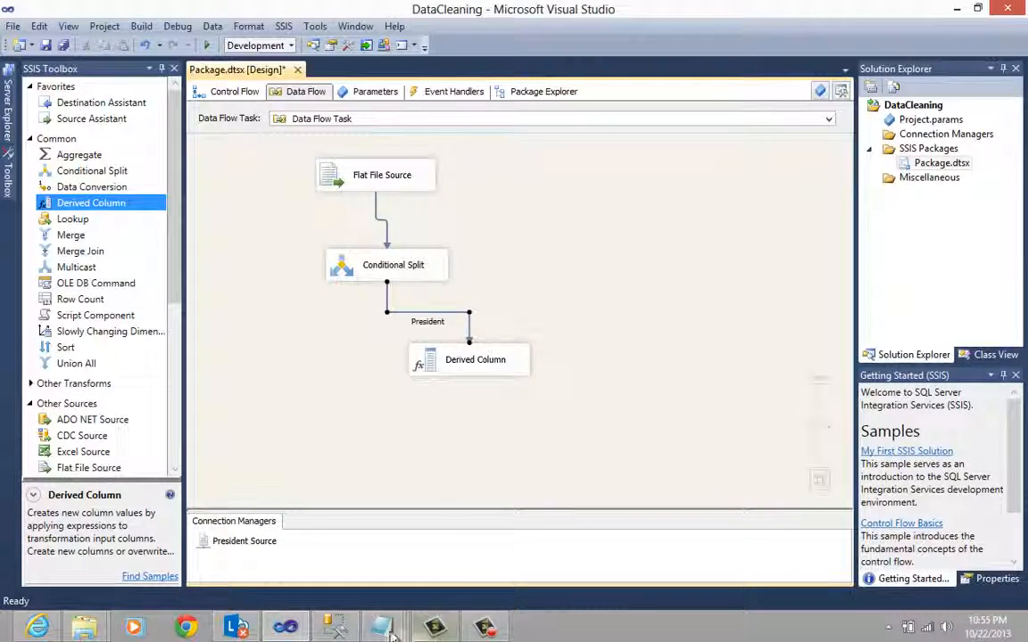
- Switch to the PresidentSource file in Notepad and examine the space-indented rows and the text following each president's name
mouse_move(381, 627)
left_click(505, 567)
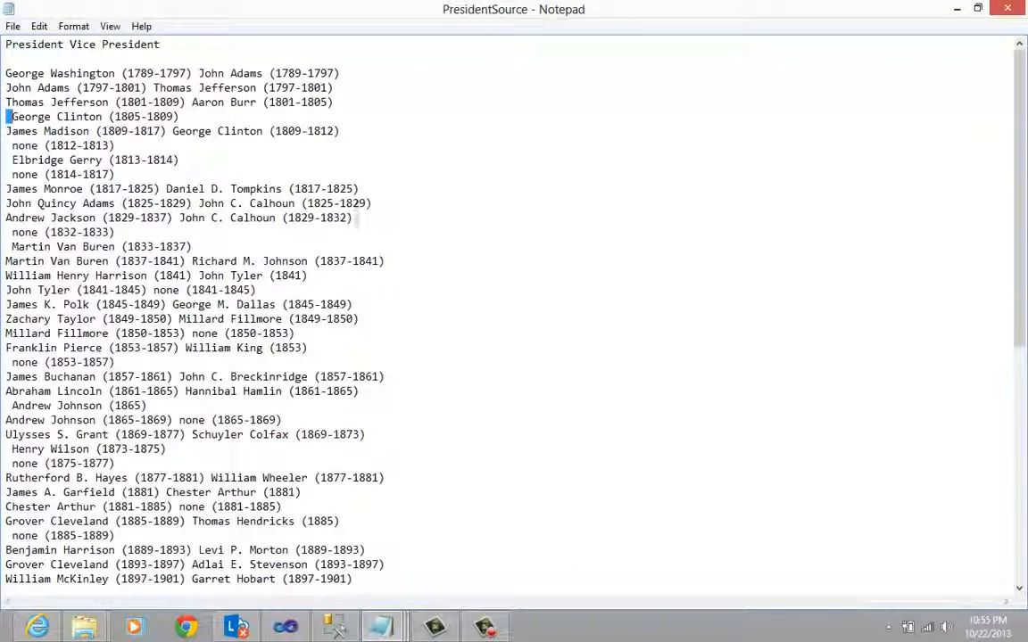
left_click_drag(13, 145, 7, 160)
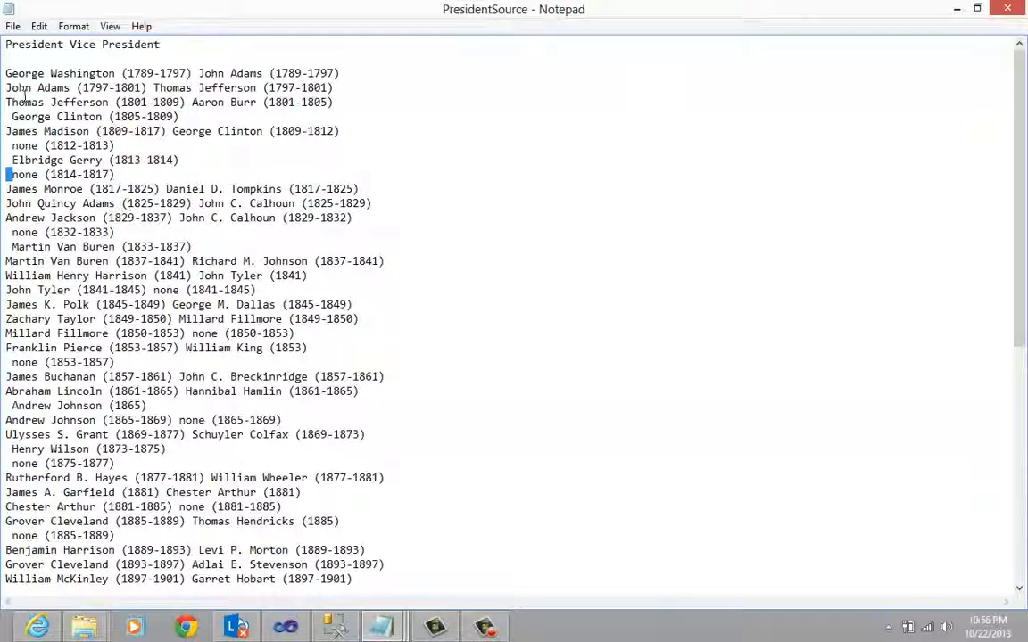
left_click_drag(114, 73, 340, 73)
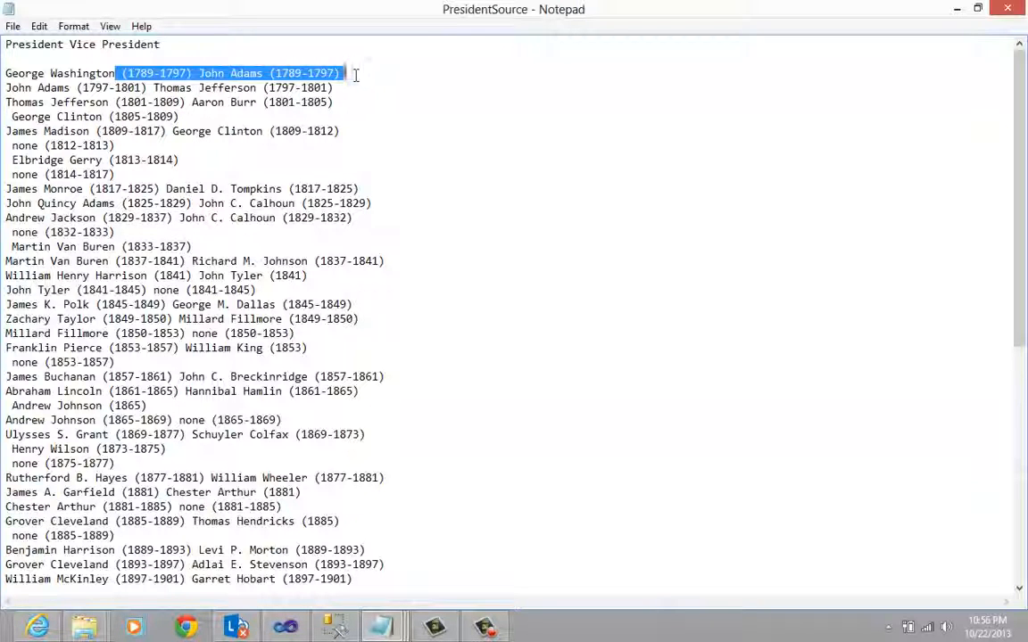
left_click(958, 9)
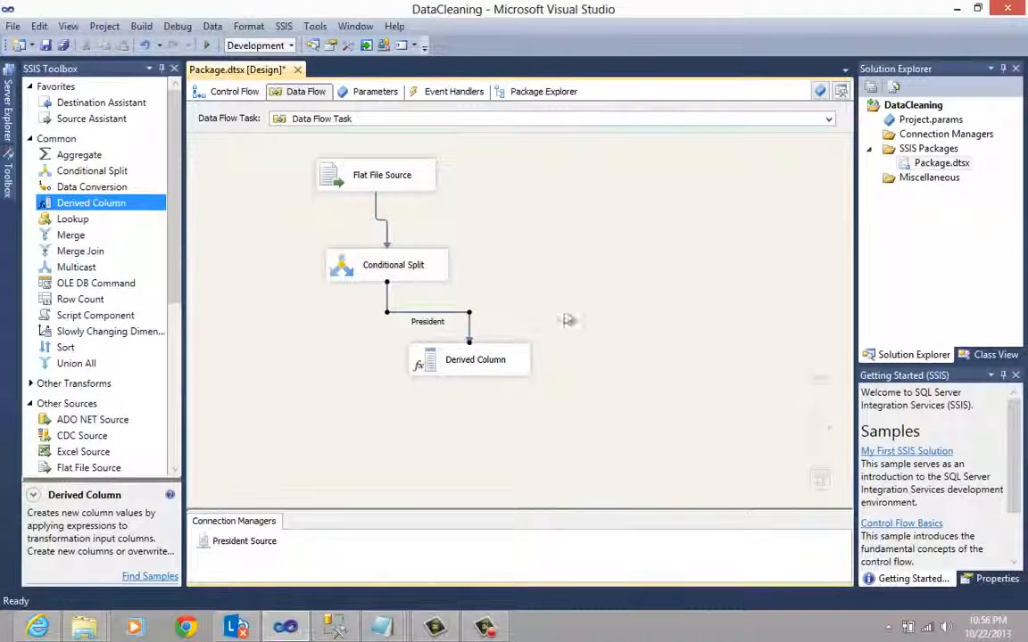
- Open the Derived Column transformation for editing and set its derived column to Replace 'President'
left_click(425, 362)
double_click(425, 361)
left_click(362, 326)
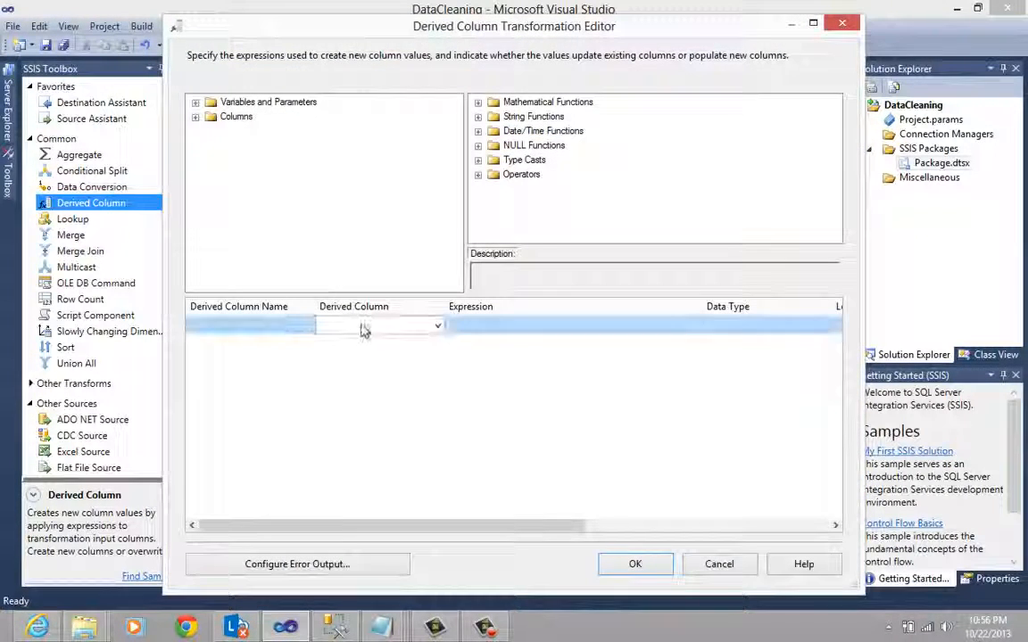
left_click(436, 326)
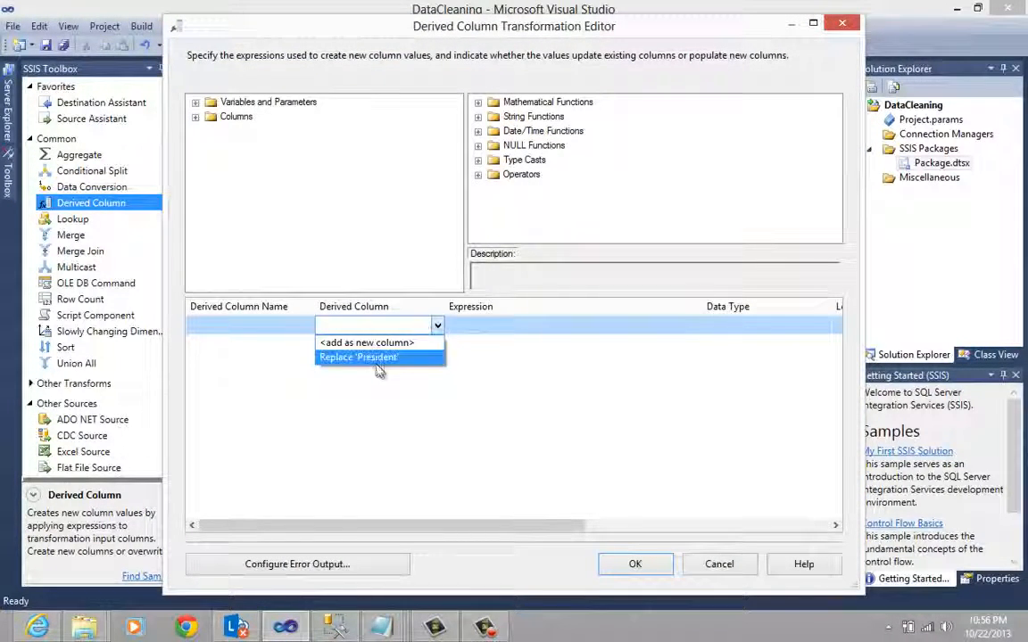
left_click(376, 357)
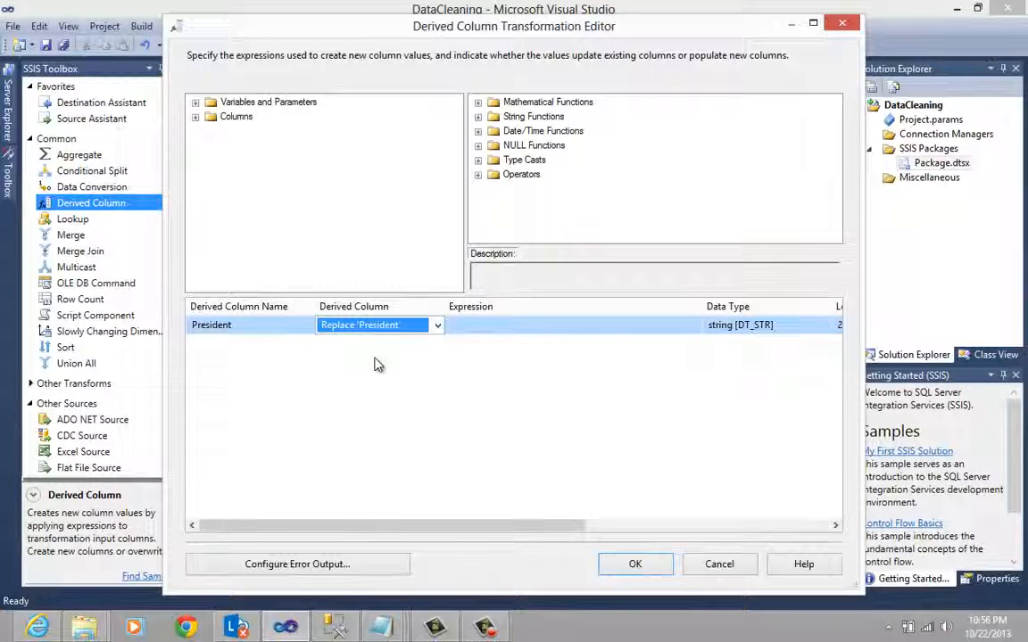
left_click(460, 327)
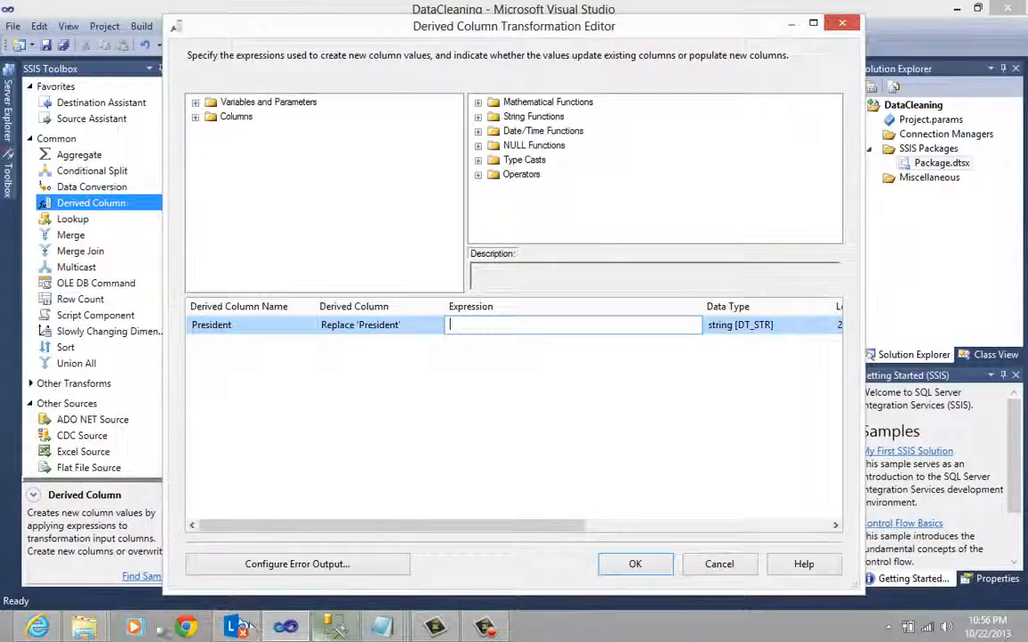
- Switch to File Explorer and open the Expressions text file from CreatePackage's Other folder
mouse_move(85, 628)
left_click(125, 548)
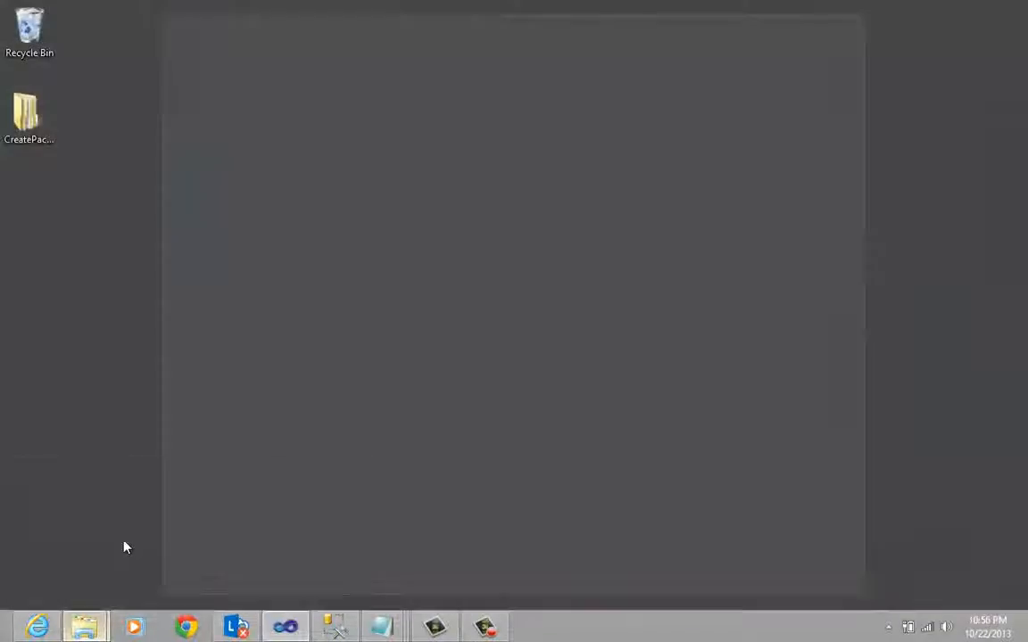
mouse_move(92, 628)
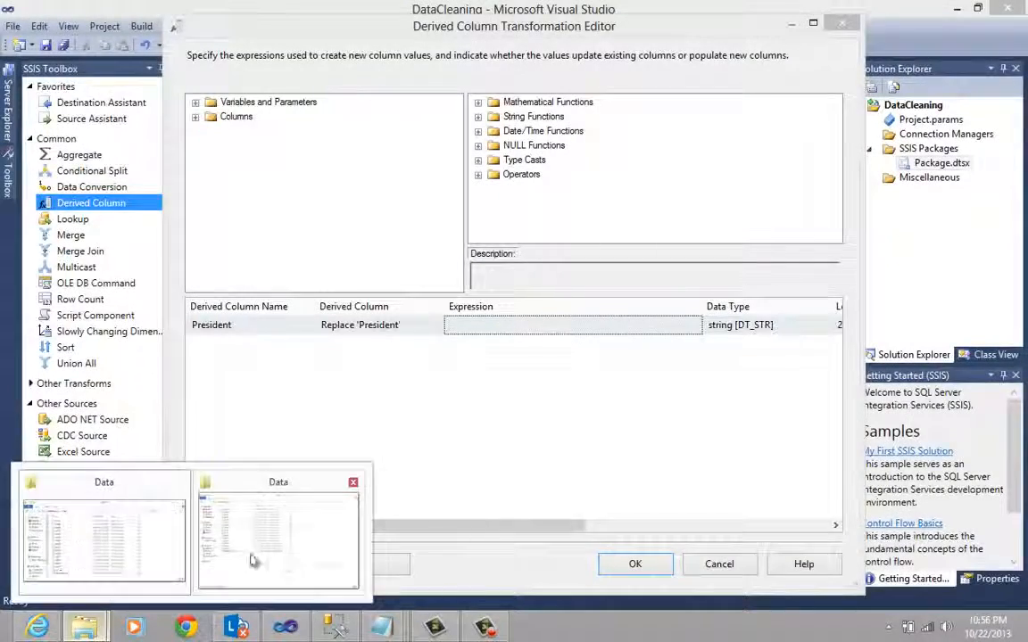
left_click(252, 560)
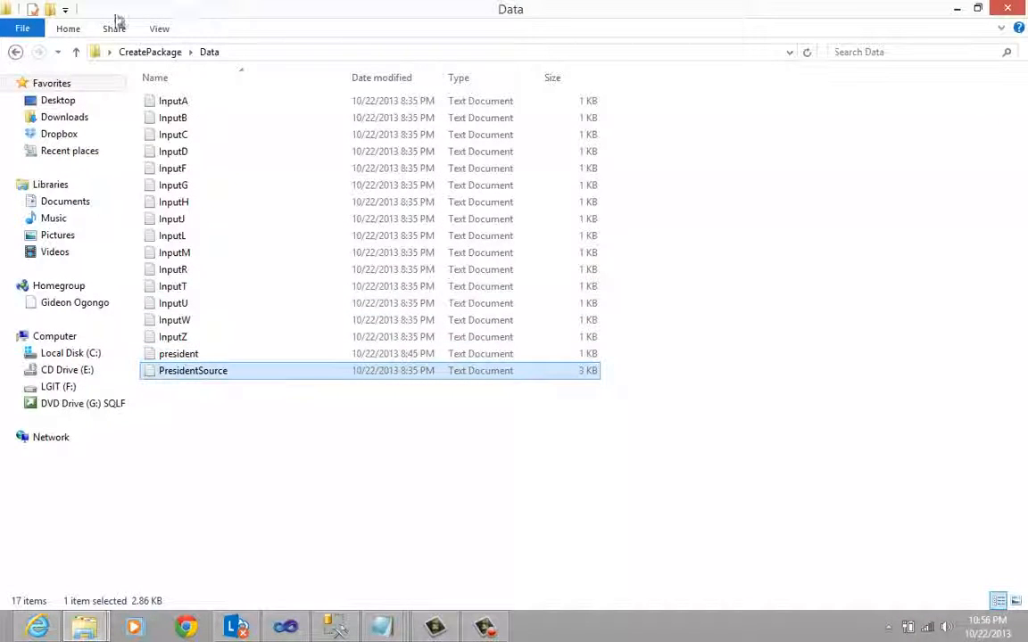
left_click(148, 52)
double_click(179, 118)
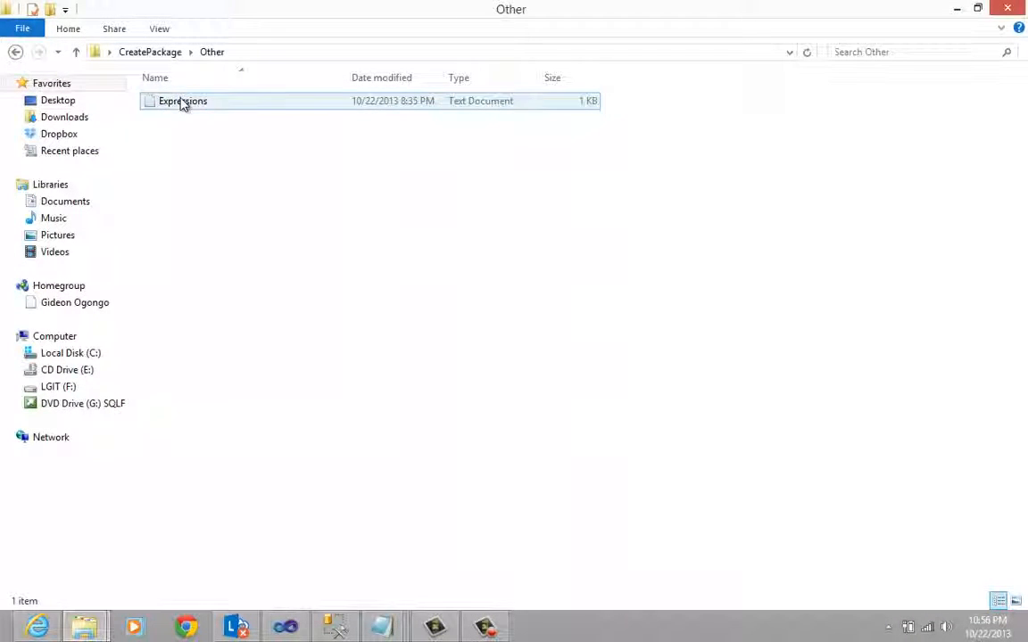
double_click(181, 103)
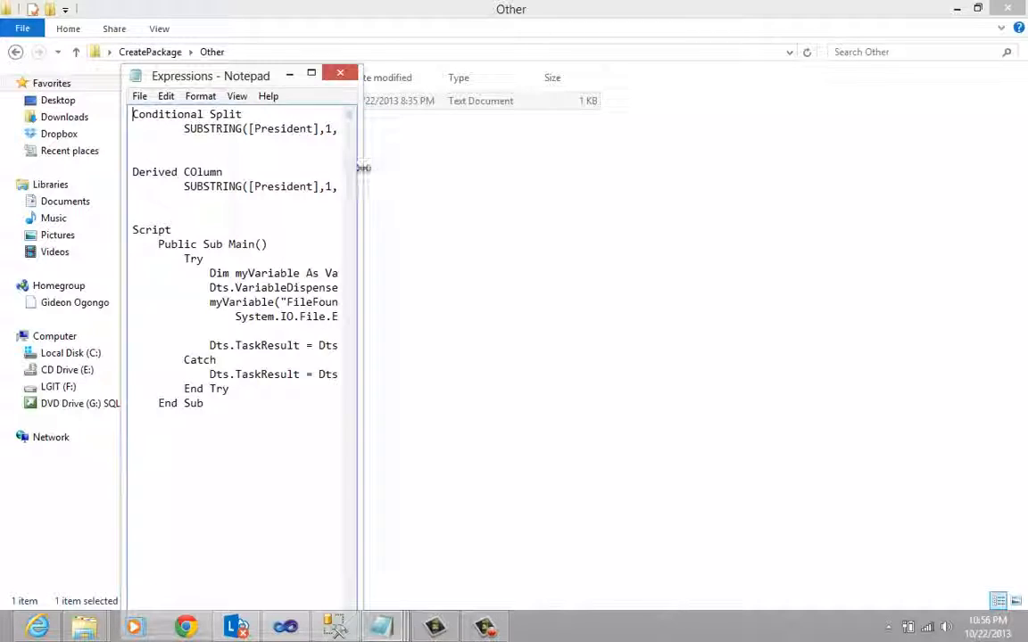
- Widen the Expressions Notepad window, copy the SUBSTRING expression listed under Derived Column, and minimize the window
left_click_drag(358, 174, 872, 202)
left_click_drag(579, 185, 184, 187)
right_click(283, 190)
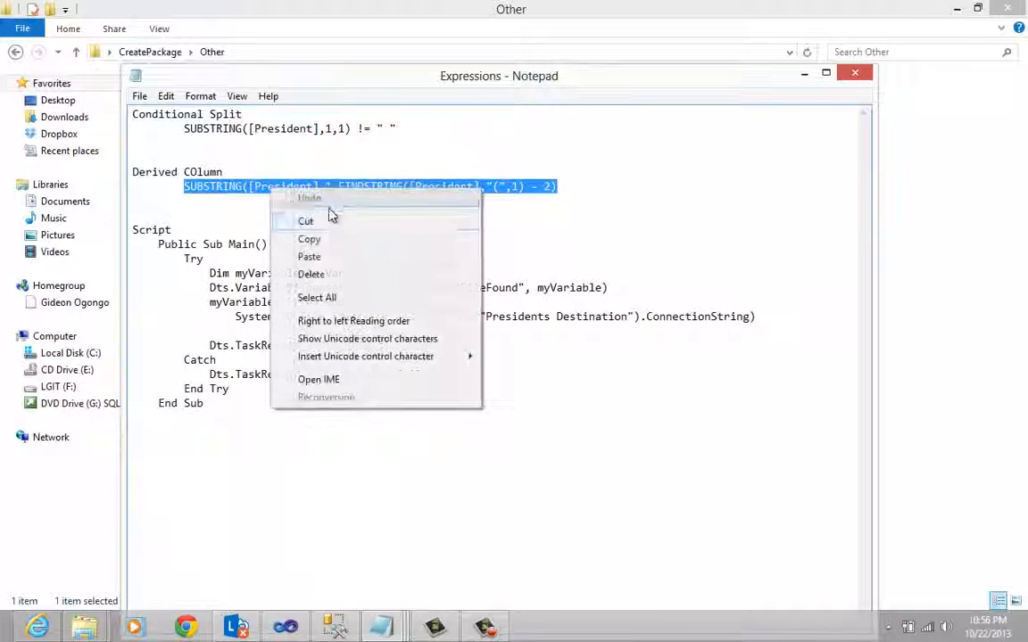
left_click(333, 236)
left_click(806, 77)
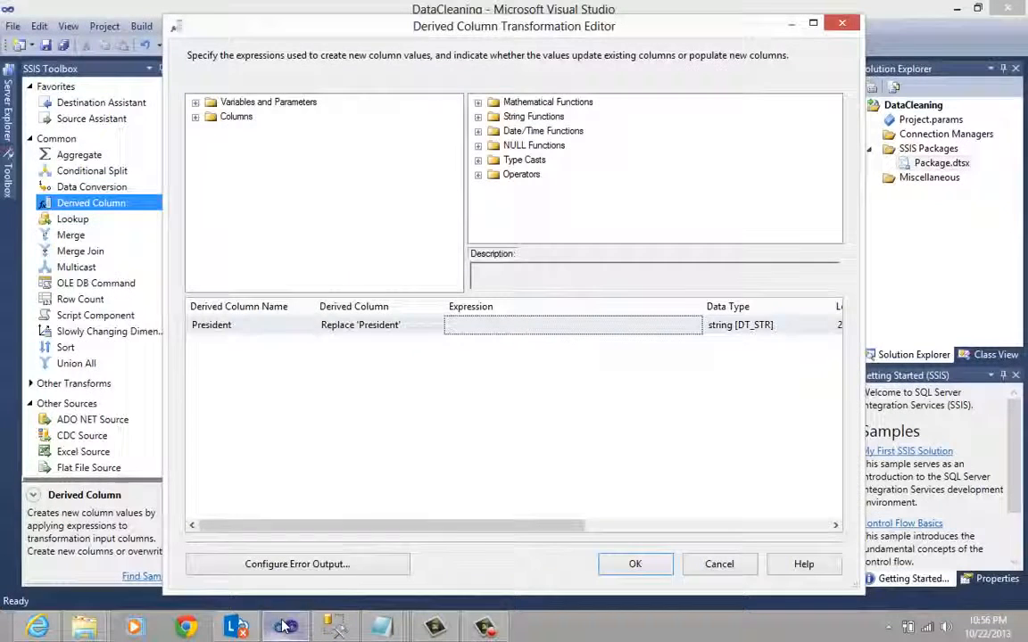
- Switch to Visual Studio, paste SUBSTRING([President],1,FINDSTRING([President],"(",1) - 2) as the President column's expression, and widen the Expression column
left_click(285, 627)
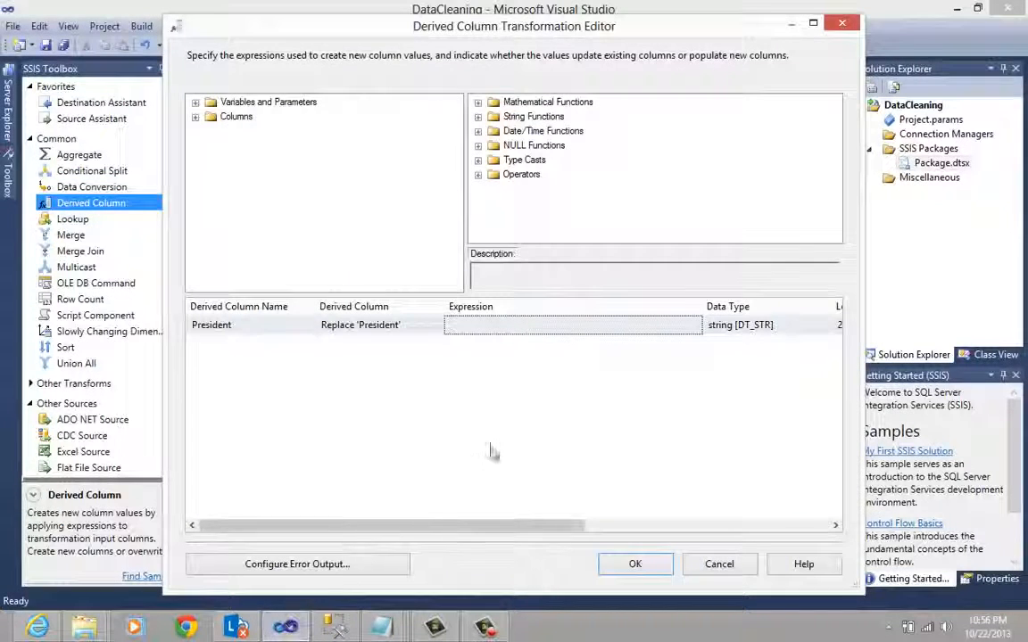
left_click(489, 326)
right_click(488, 327)
left_click(526, 397)
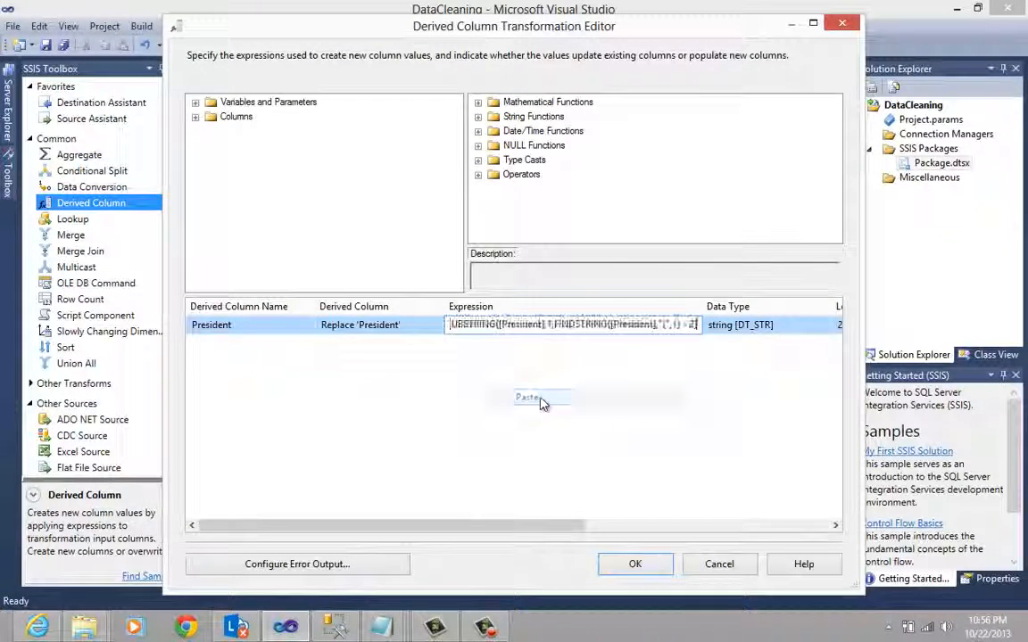
left_click_drag(701, 306, 821, 306)
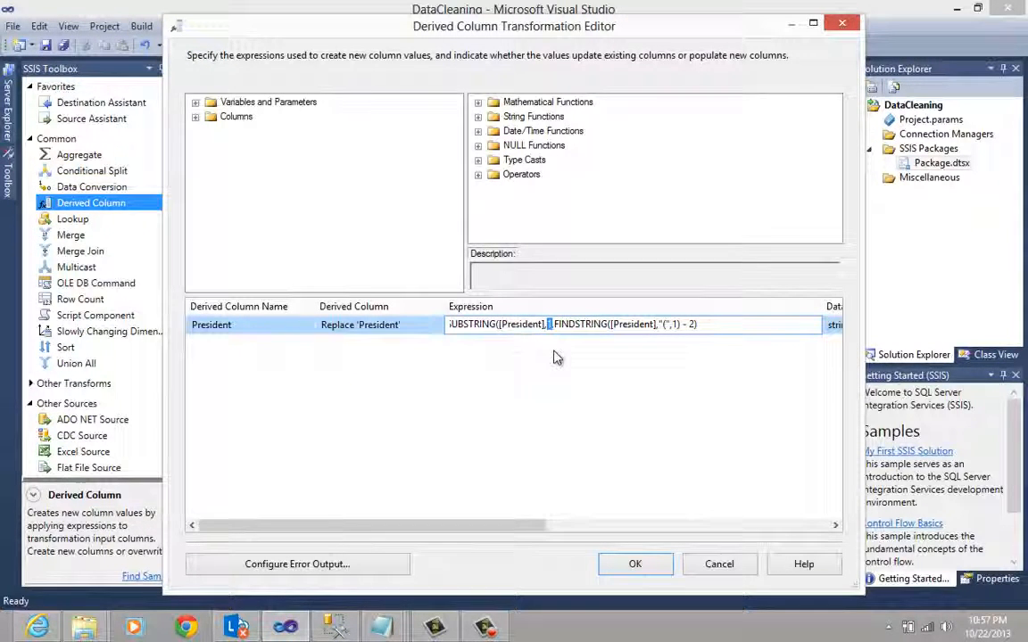
- Examine the expression's start position, FINDSTRING arguments and - 2 offset, then compare them with the first data row of PresidentSource in Notepad
left_click_drag(497, 324, 682, 325)
left_click(587, 325)
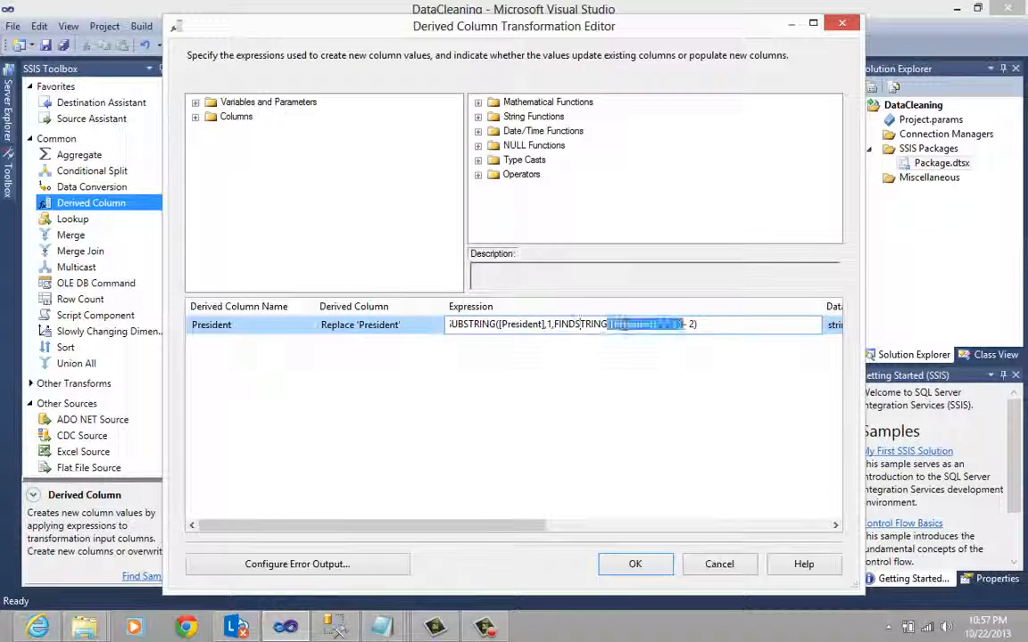
left_click(628, 325)
double_click(662, 325)
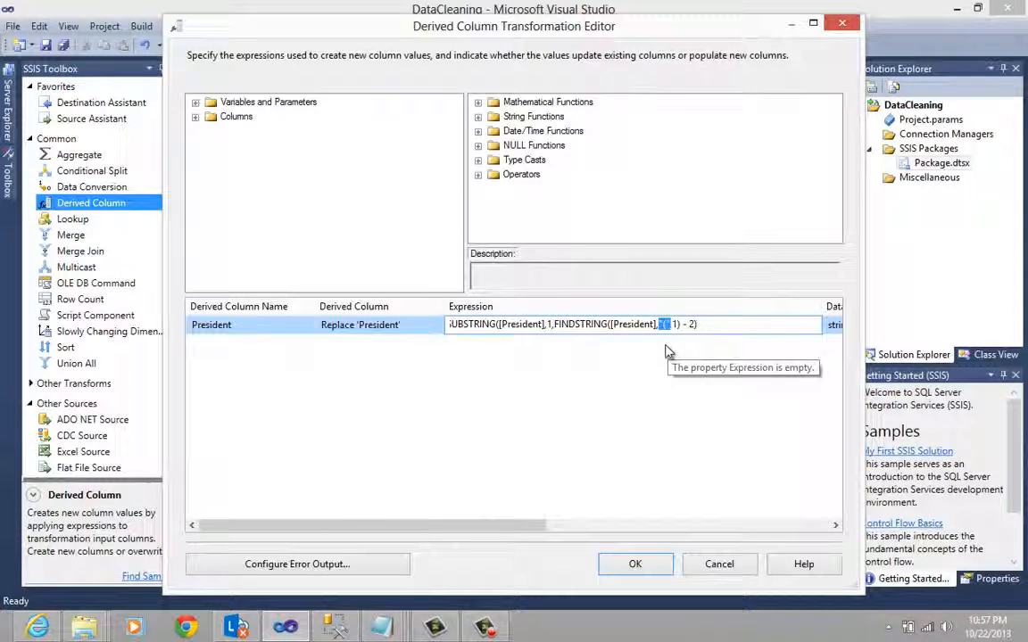
left_click(672, 326)
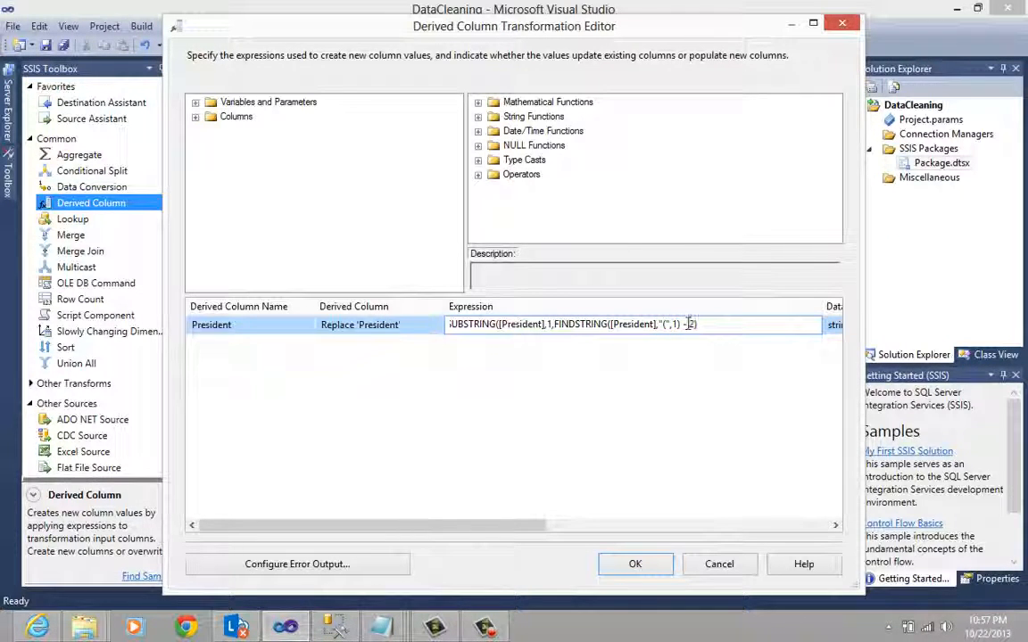
left_click_drag(682, 325, 697, 325)
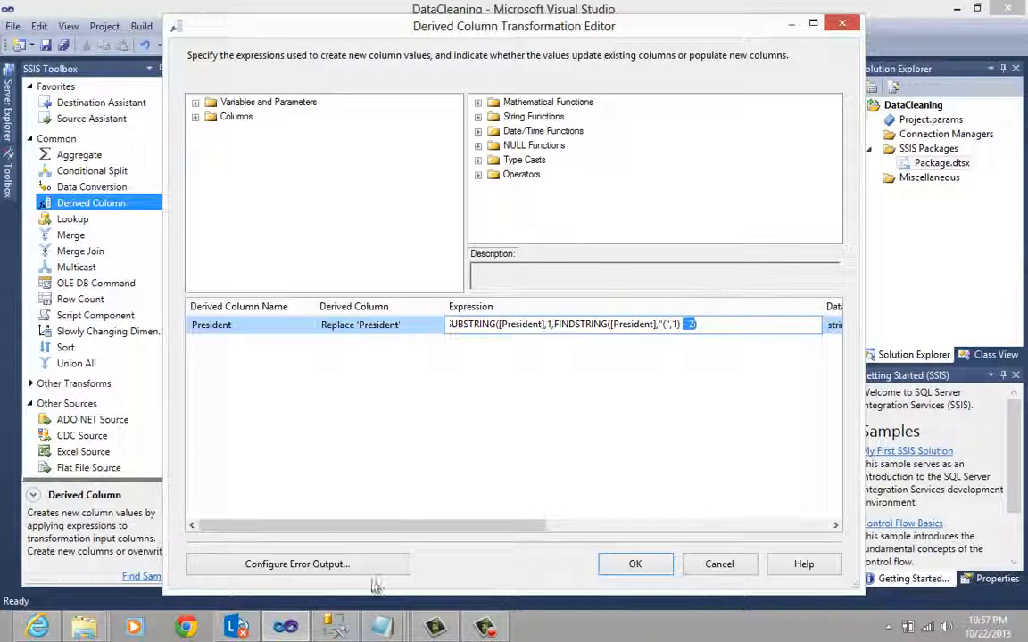
left_click(381, 627)
left_click(457, 553)
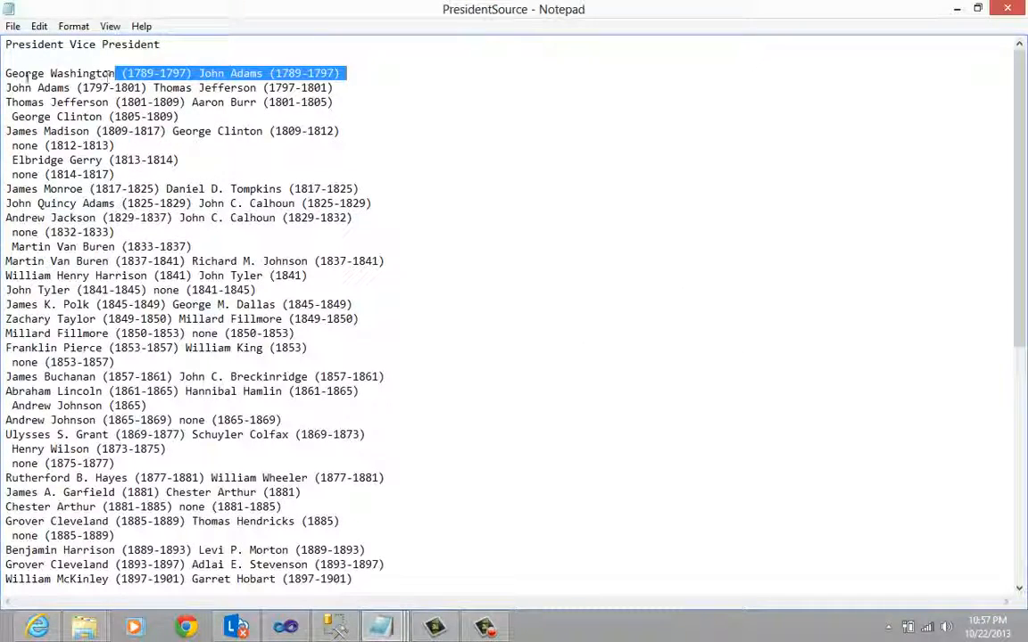
left_click(6, 74)
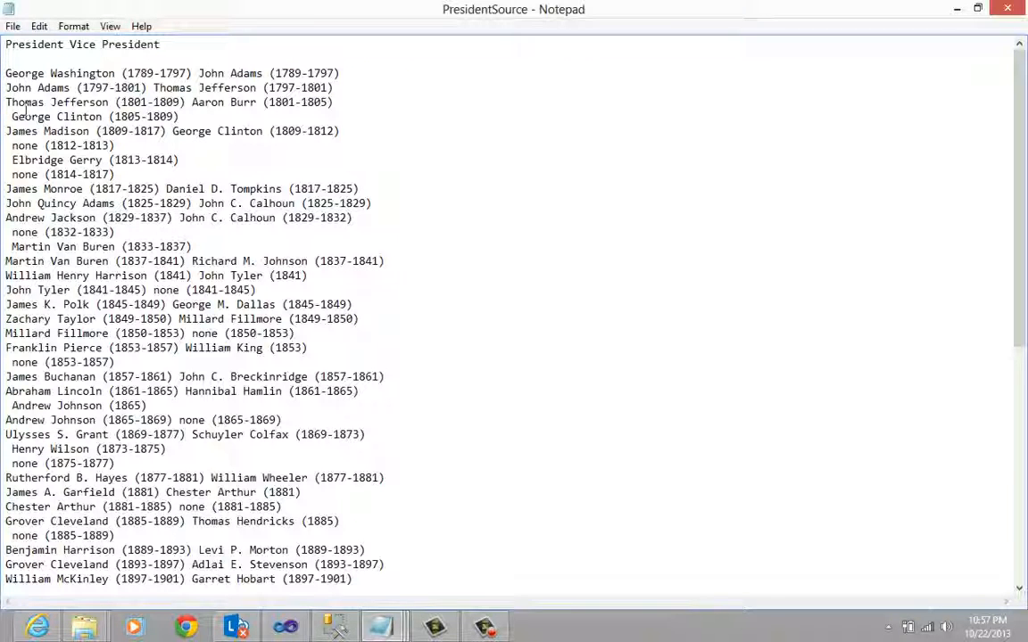
left_click(123, 73)
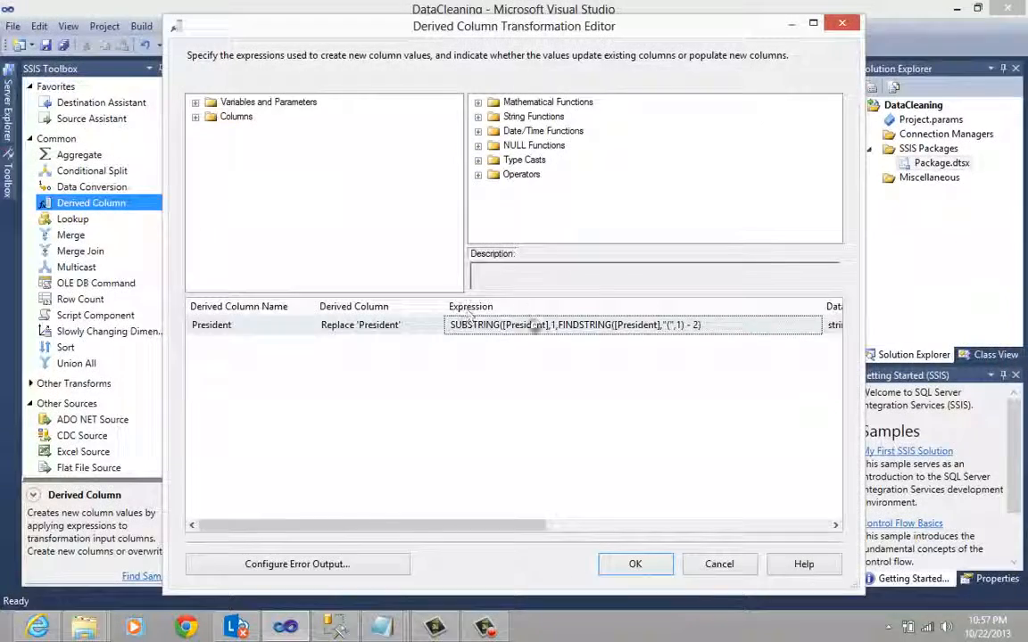
- Accept the Derived Column transformation's settings and reposition it closer beneath the Conditional Split
left_click(483, 347)
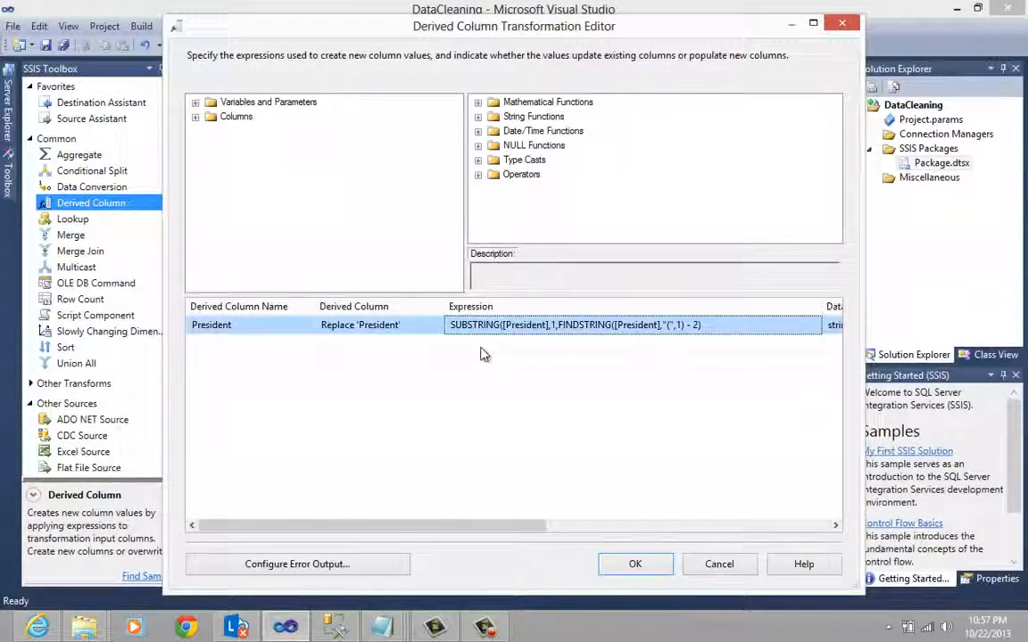
left_click(649, 569)
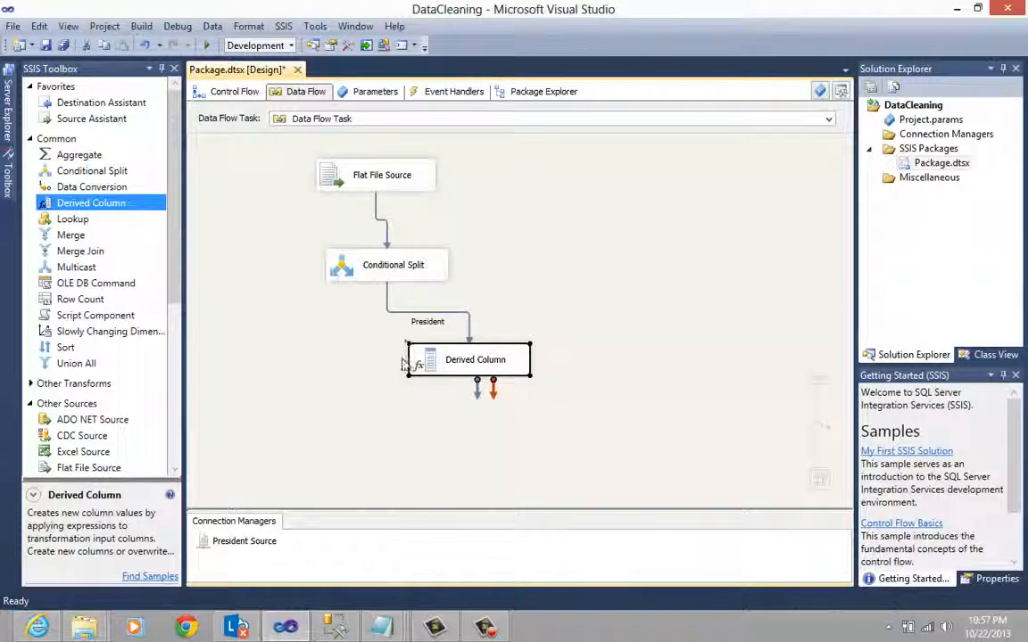
left_click_drag(443, 365, 400, 366)
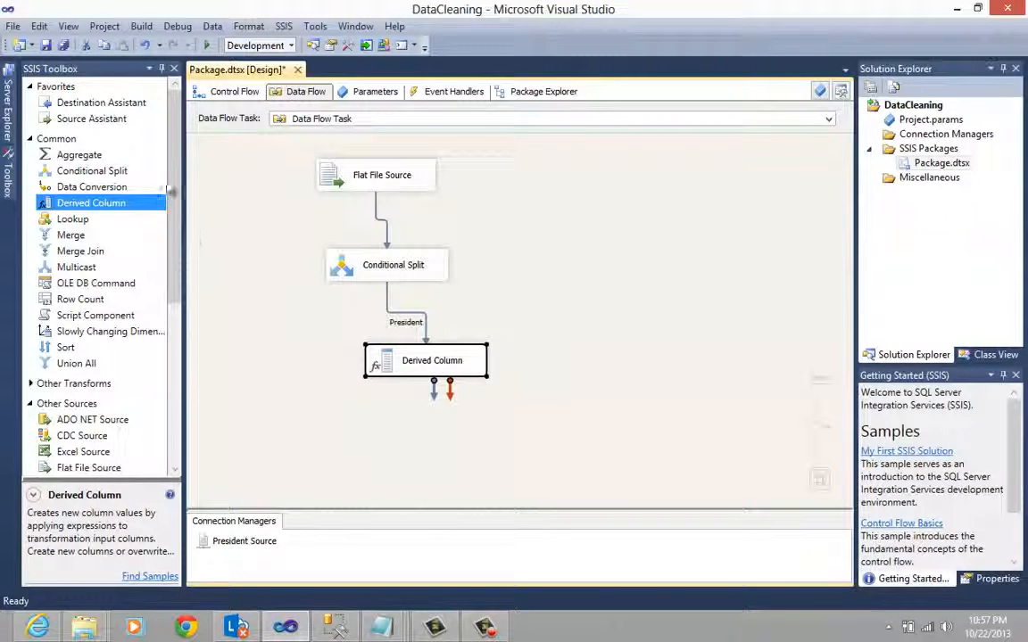
- Add a Flat File Destination below the Derived Column and connect the Derived Column's regular output to it
left_click_drag(175, 200, 189, 346)
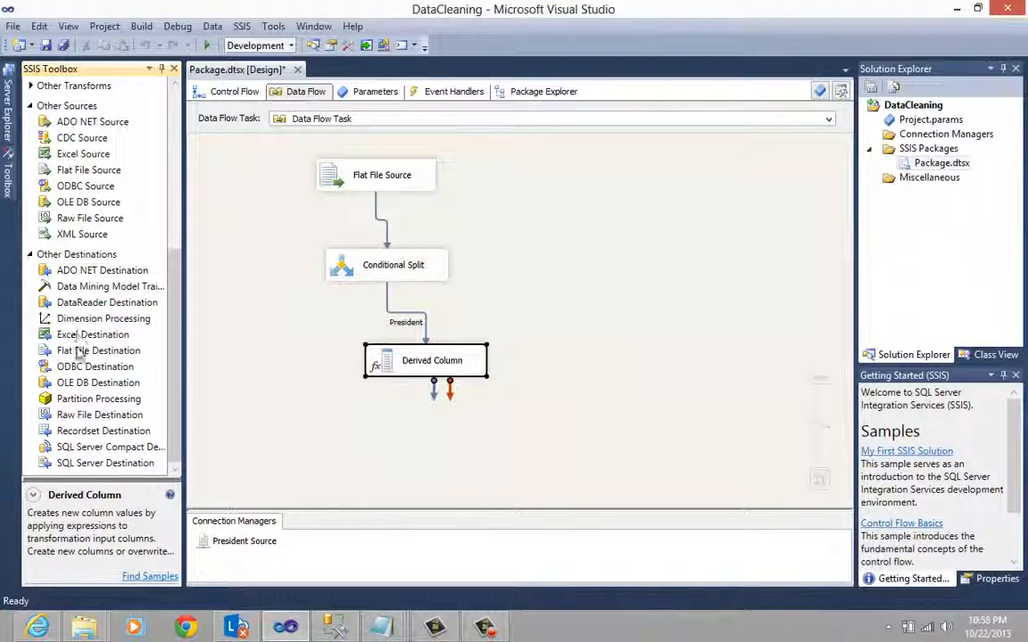
left_click_drag(134, 350, 360, 433)
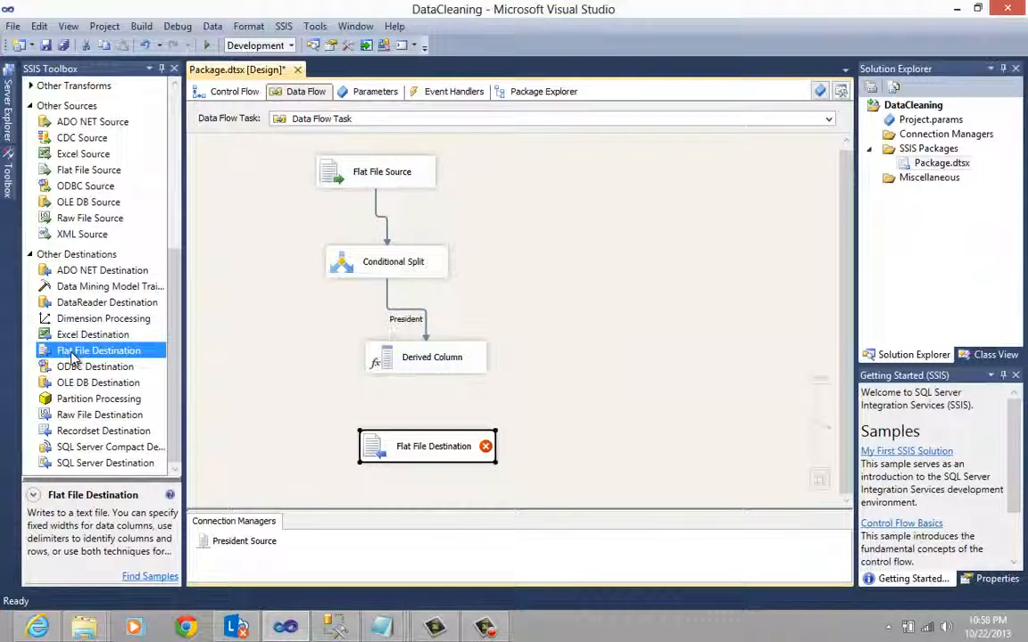
left_click(415, 362)
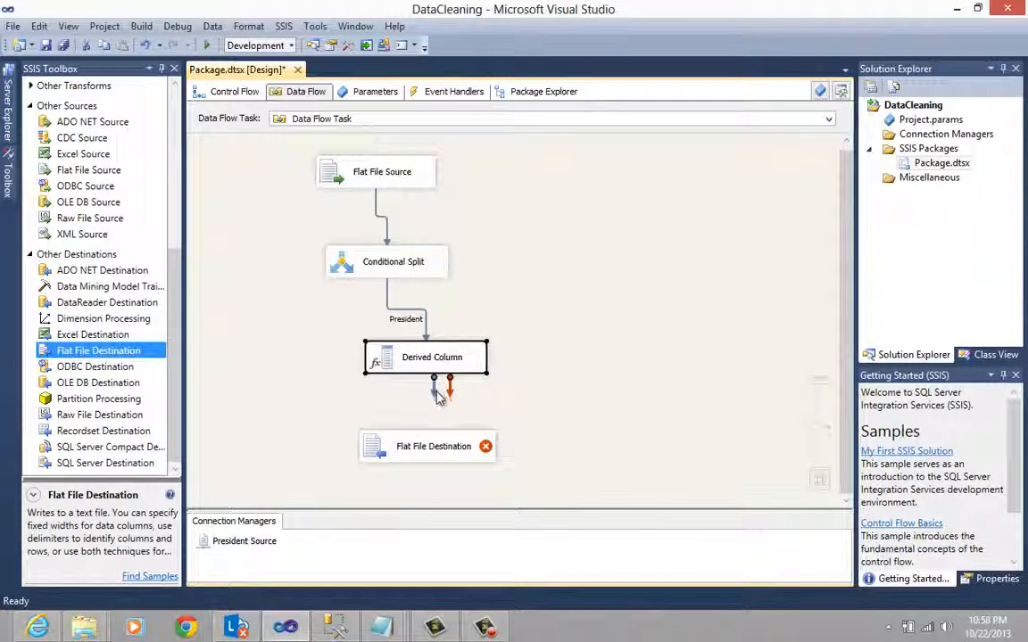
left_click_drag(437, 398, 434, 451)
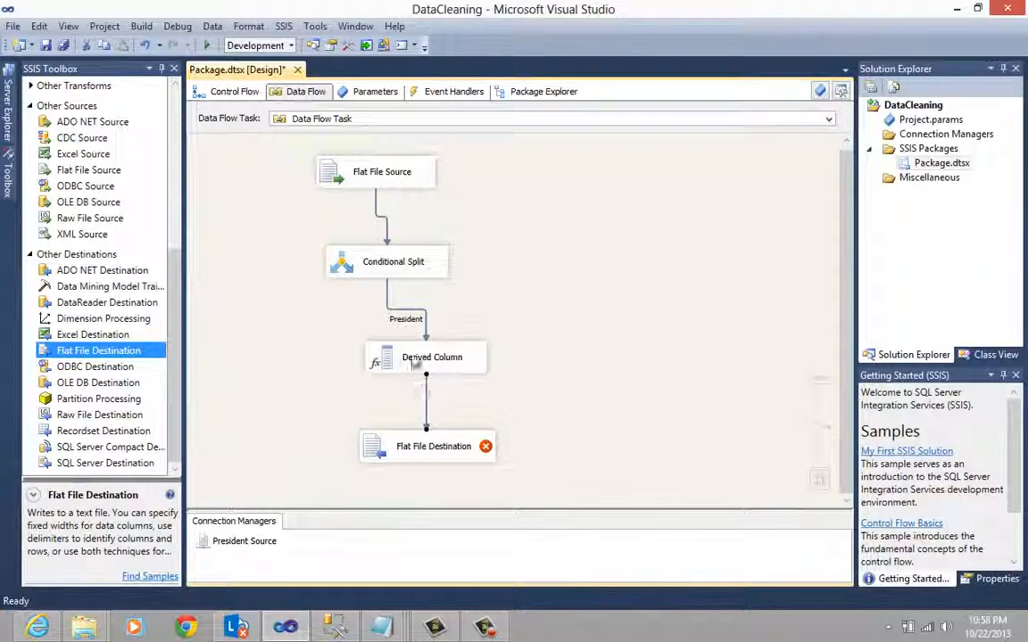
- Open the Flat File Destination for editing and create a new Delimited connection manager named Presidents Destination
double_click(486, 449)
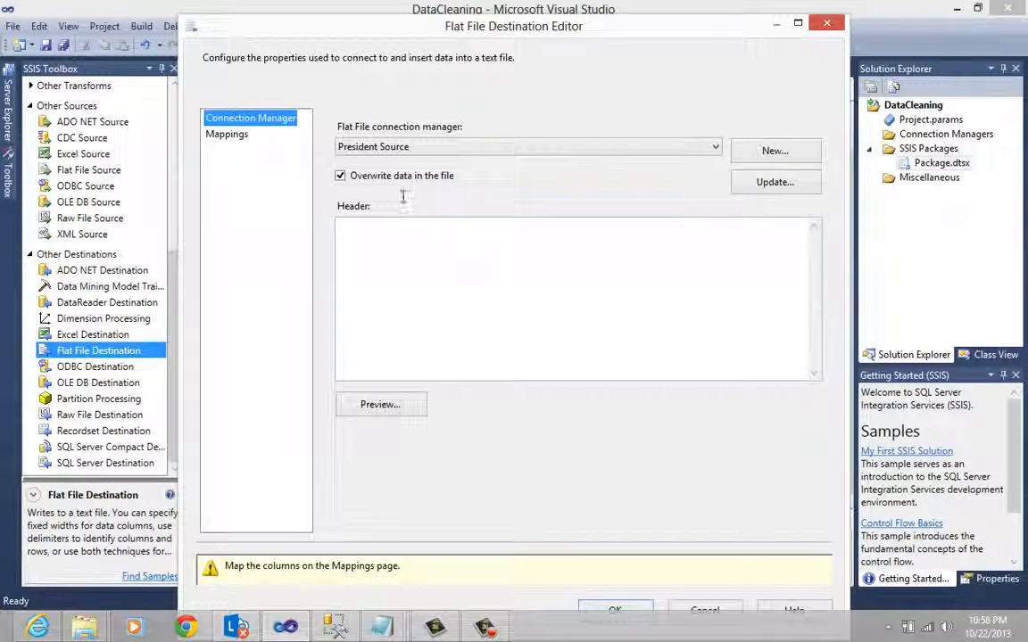
left_click(770, 151)
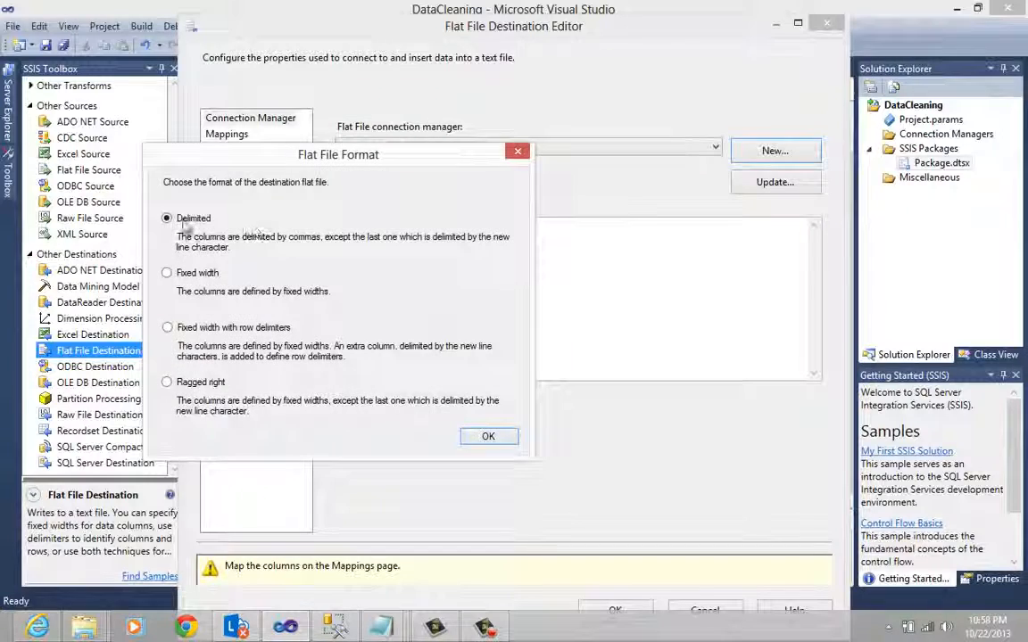
left_click(500, 439)
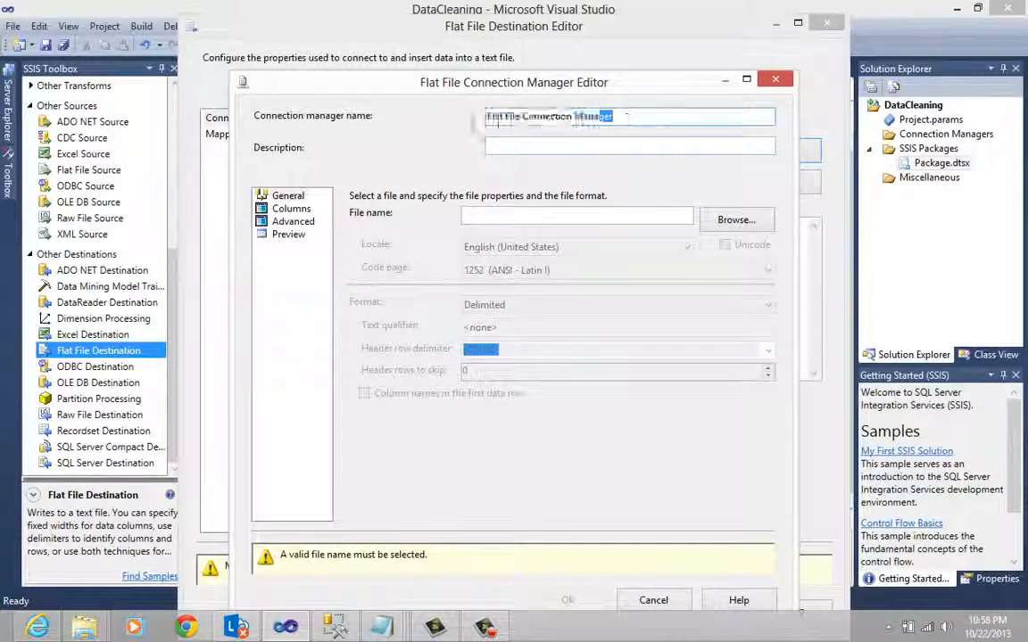
type("Preside")
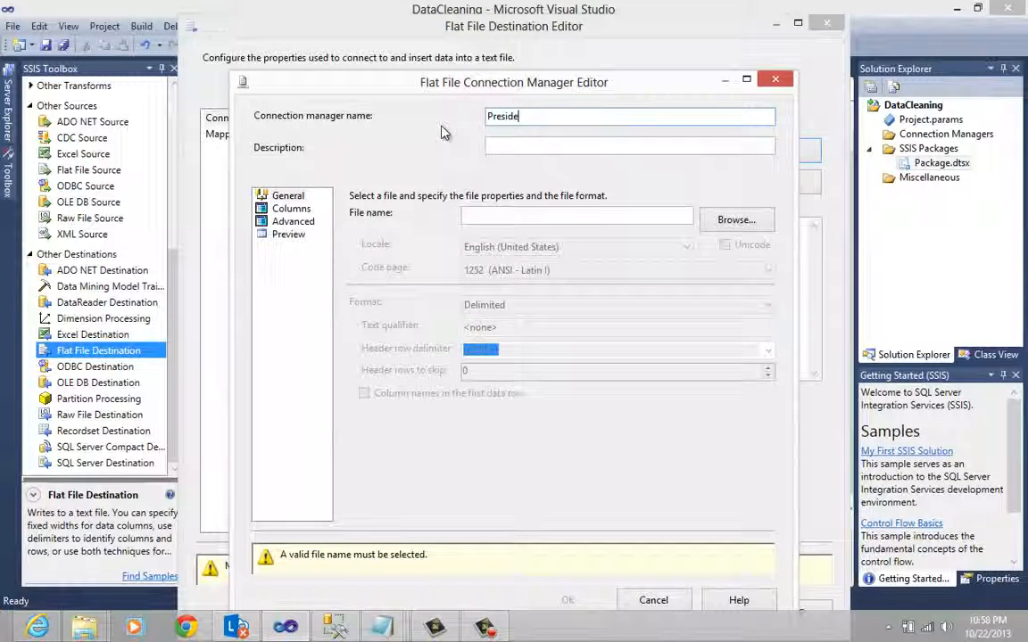
type("nts Destination")
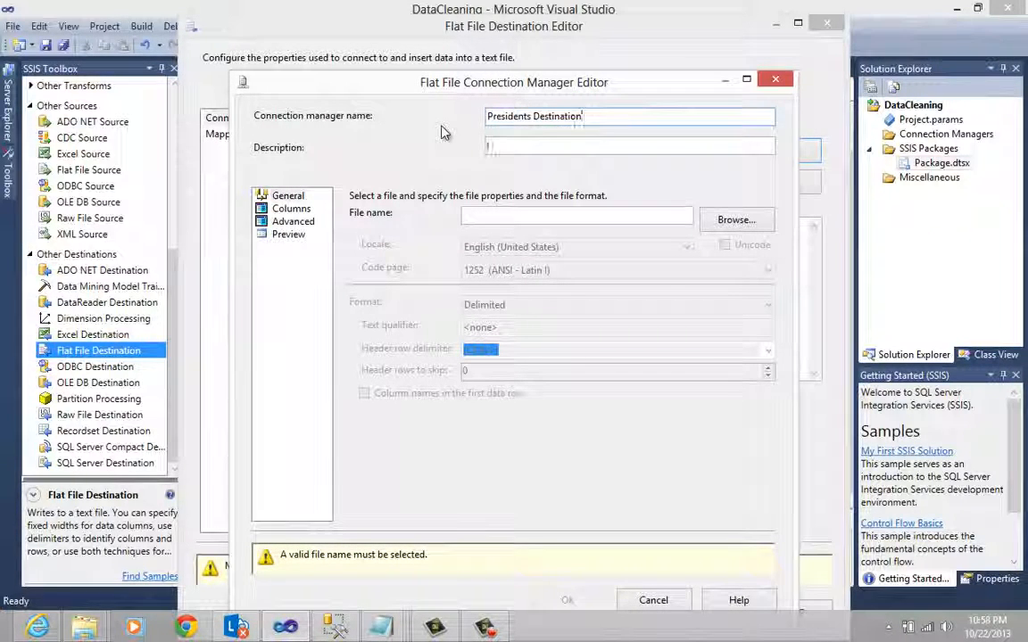
key("Tab")
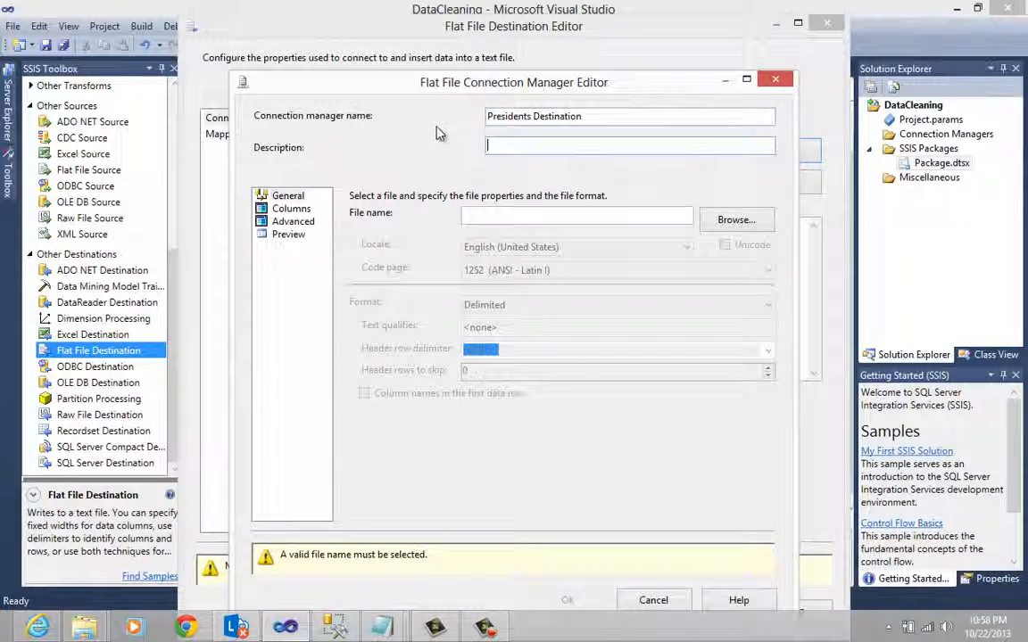
- Set the connection manager's file to Clean President in CreatePackage's Data folder
left_click(733, 219)
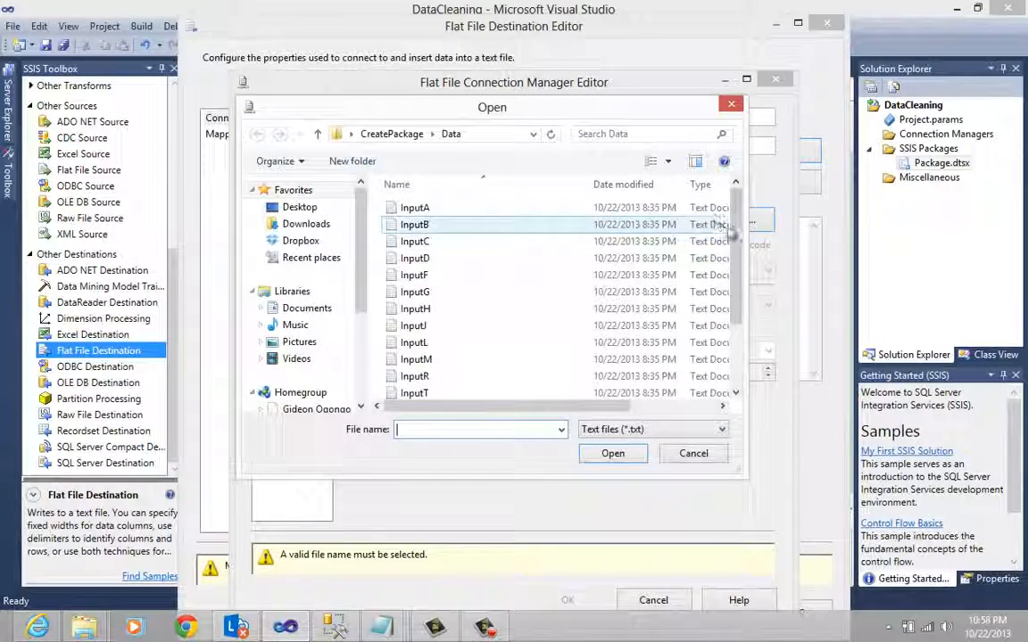
scroll(671, 250, "down", 2)
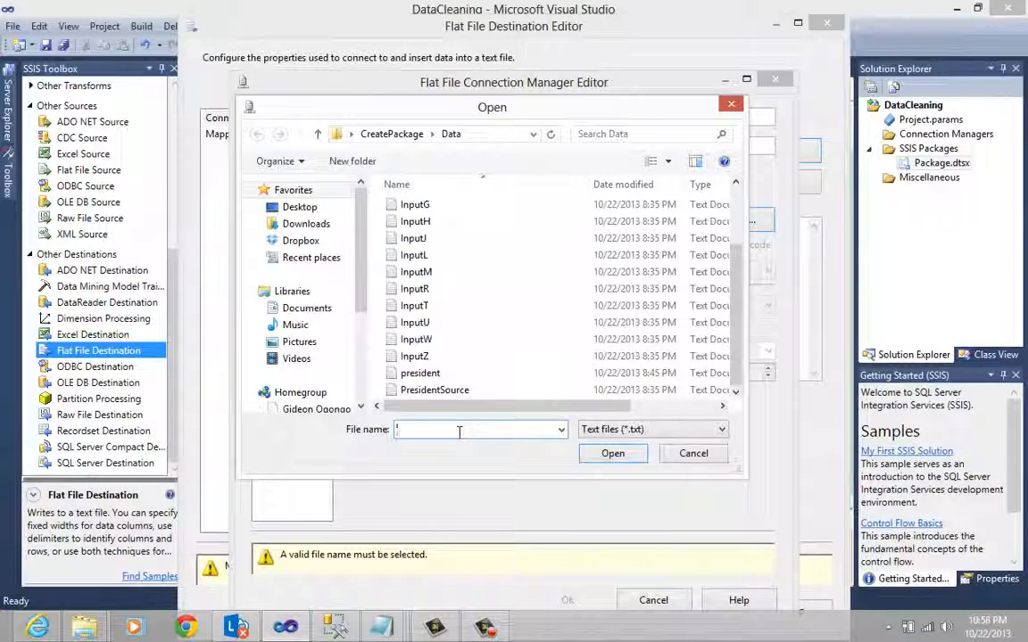
type("Clean")
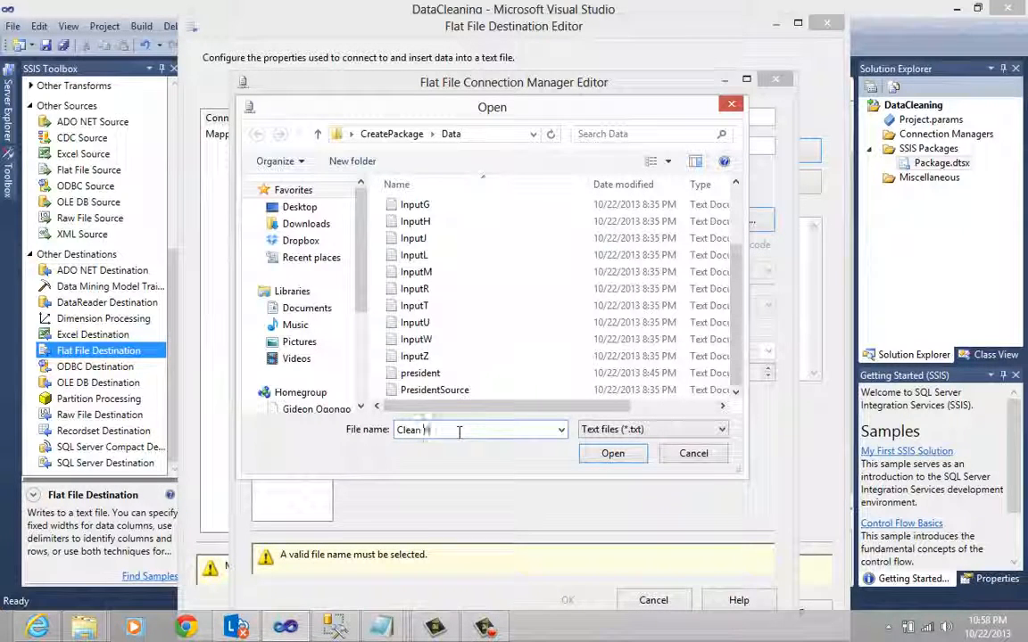
type(" President")
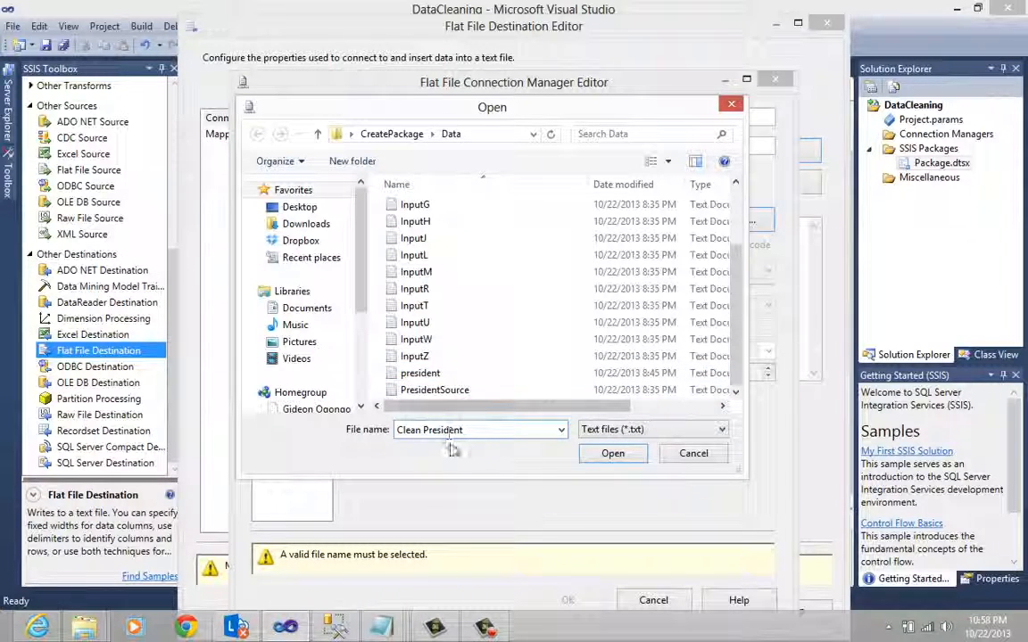
left_click_drag(482, 430, 398, 438)
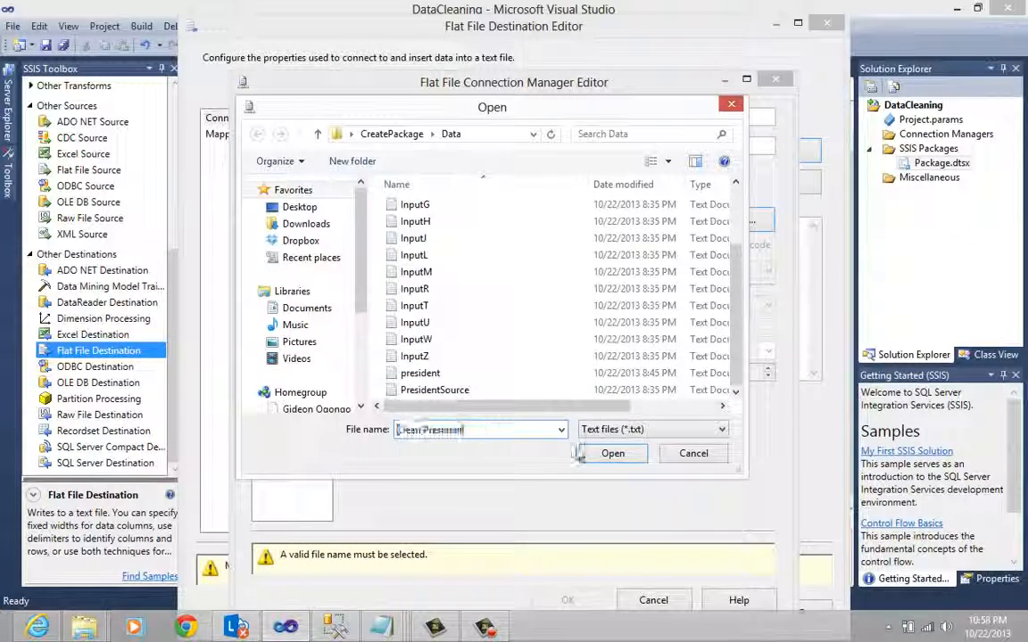
left_click(612, 453)
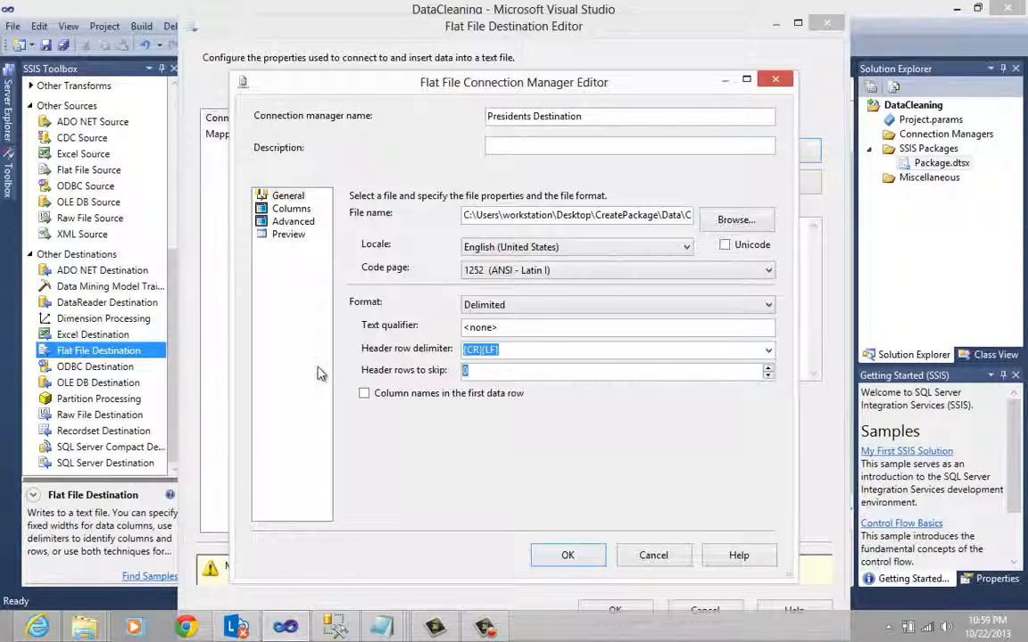
- Review the Presidents Destination columns, checking the President column's DataType and OutputColumnWidth
left_click(300, 211)
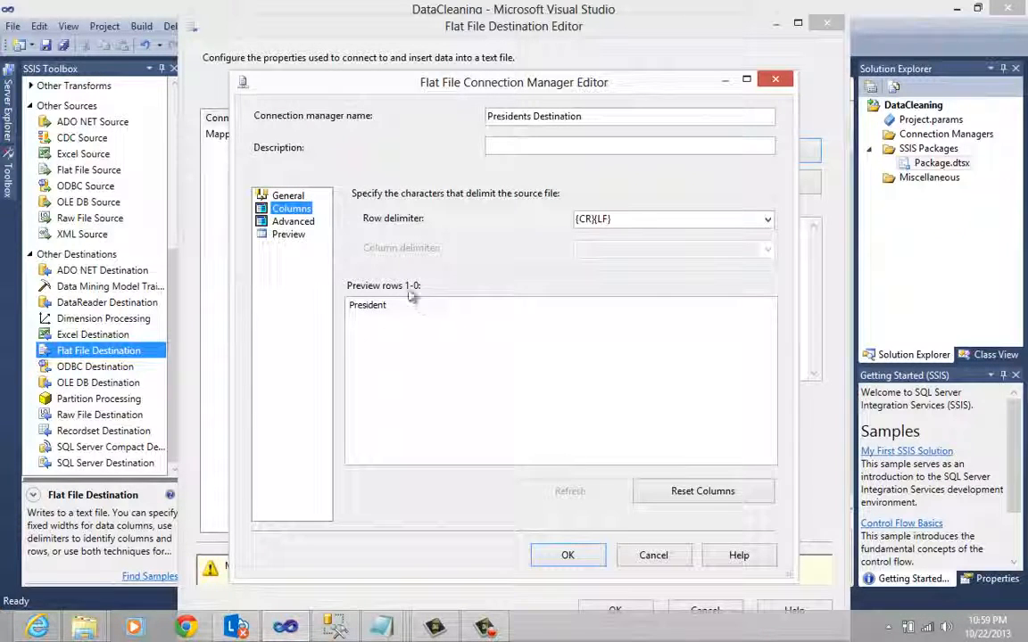
left_click(291, 222)
left_click(685, 356)
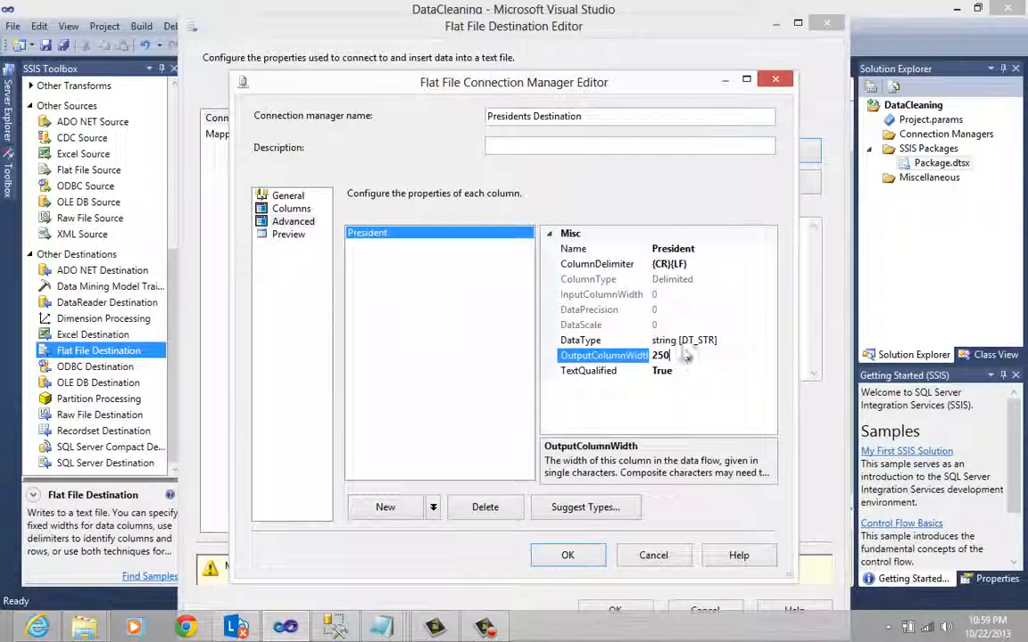
left_click(723, 339)
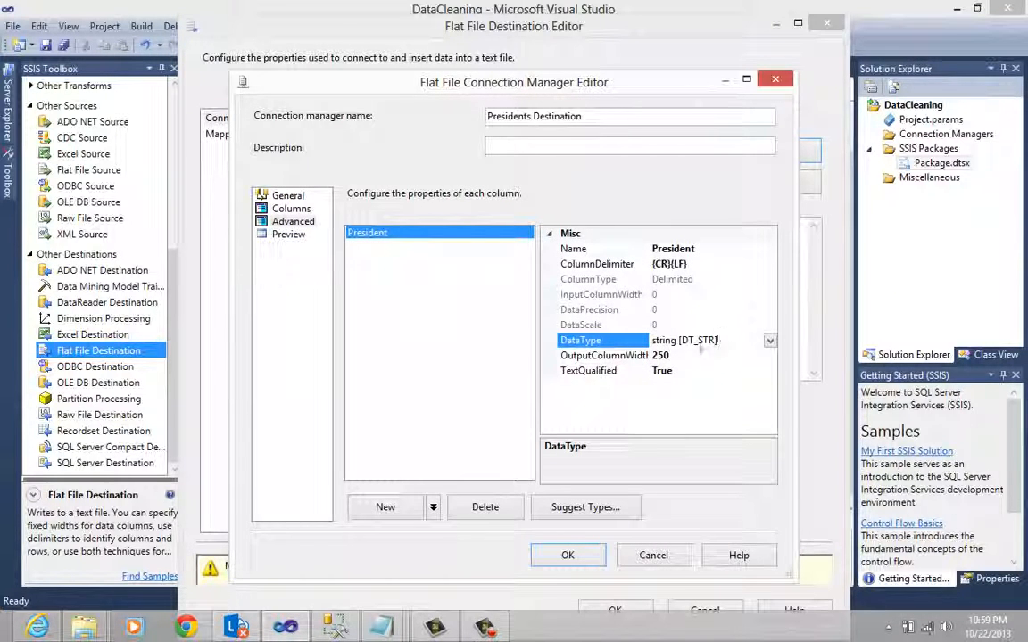
left_click(680, 356)
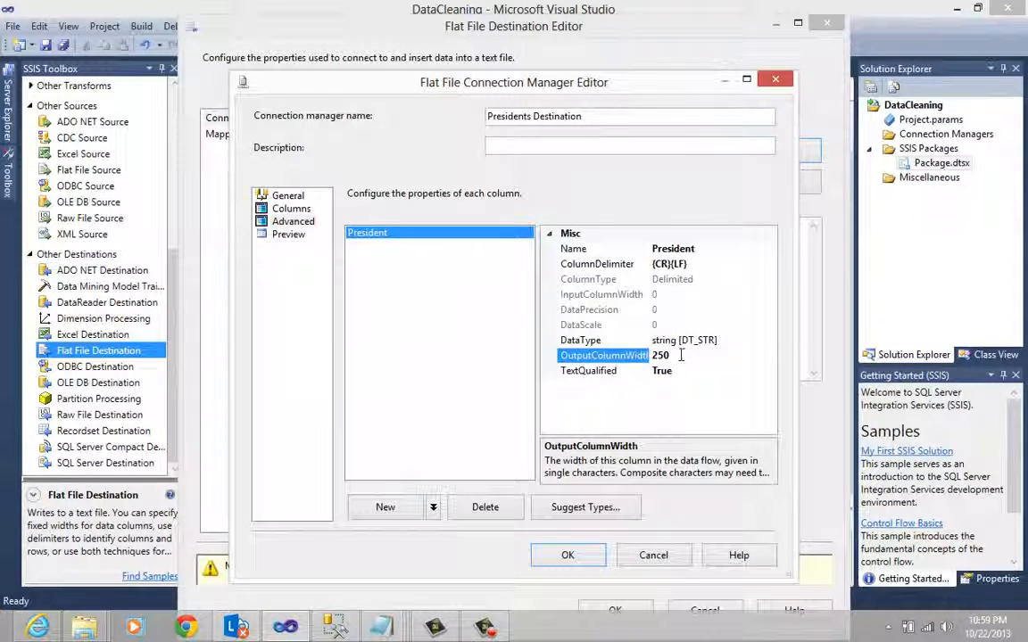
- Accept the Presidents Destination connection manager and confirm the Flat File Destination's mapping of the President input column to the President destination column
double_click(674, 355)
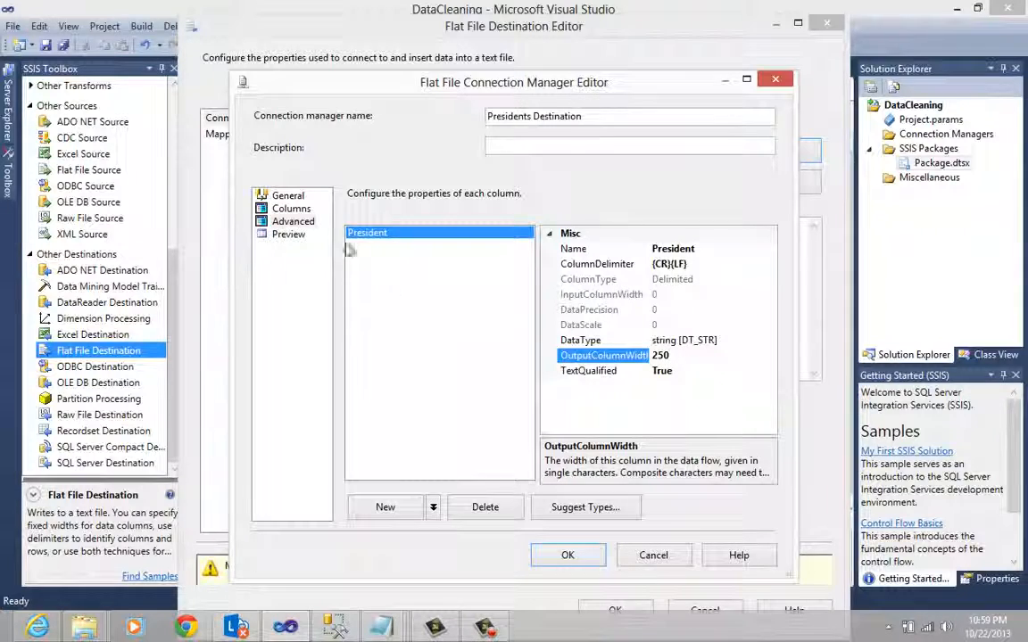
left_click(571, 555)
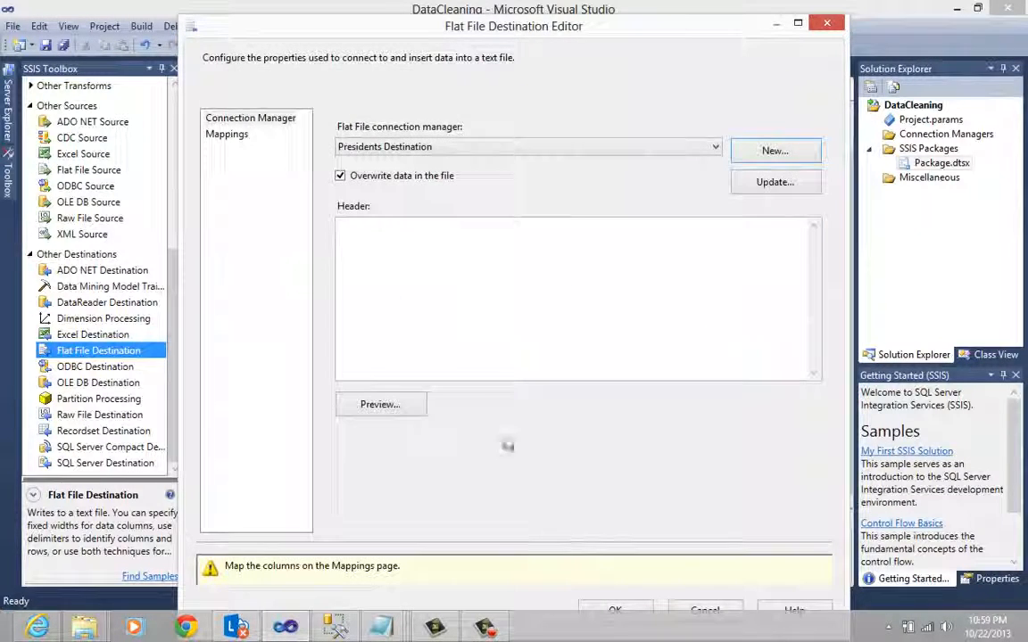
left_click(239, 138)
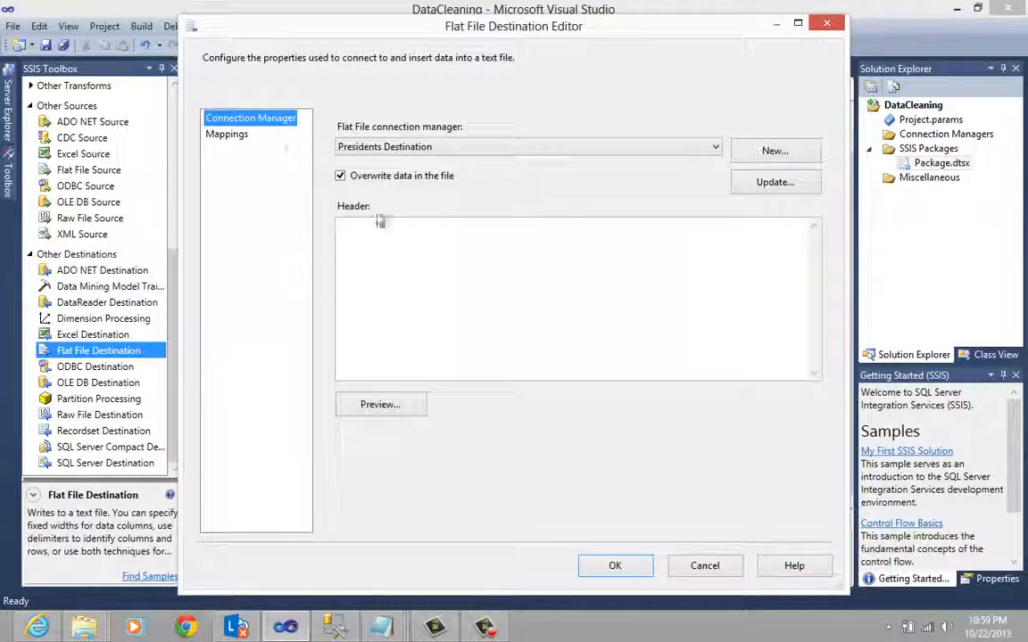
left_click(228, 135)
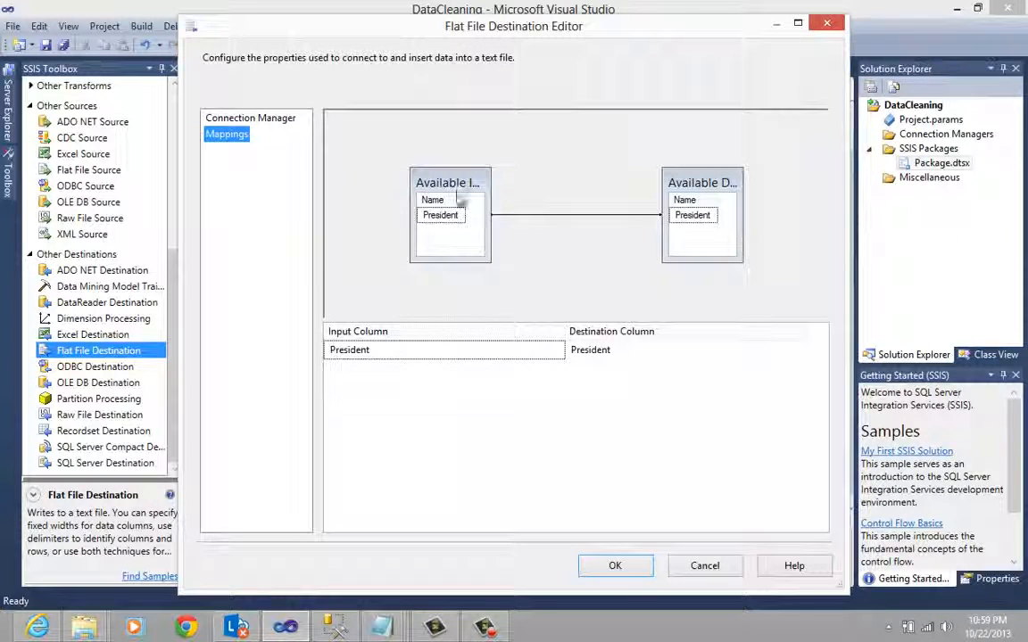
left_click_drag(411, 169, 358, 167)
left_click_drag(703, 194, 717, 191)
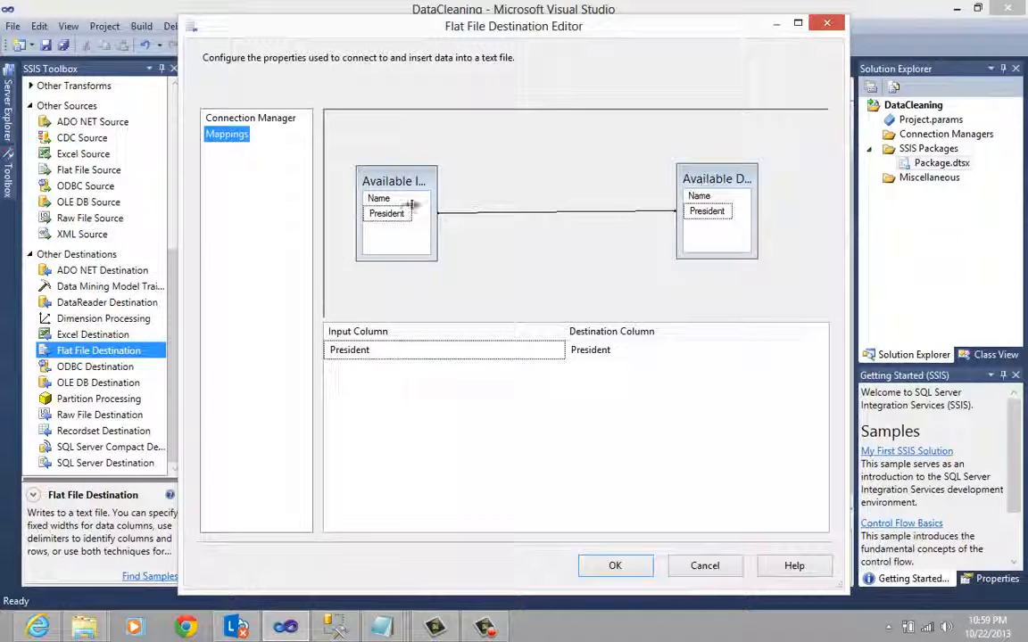
left_click_drag(437, 214, 517, 216)
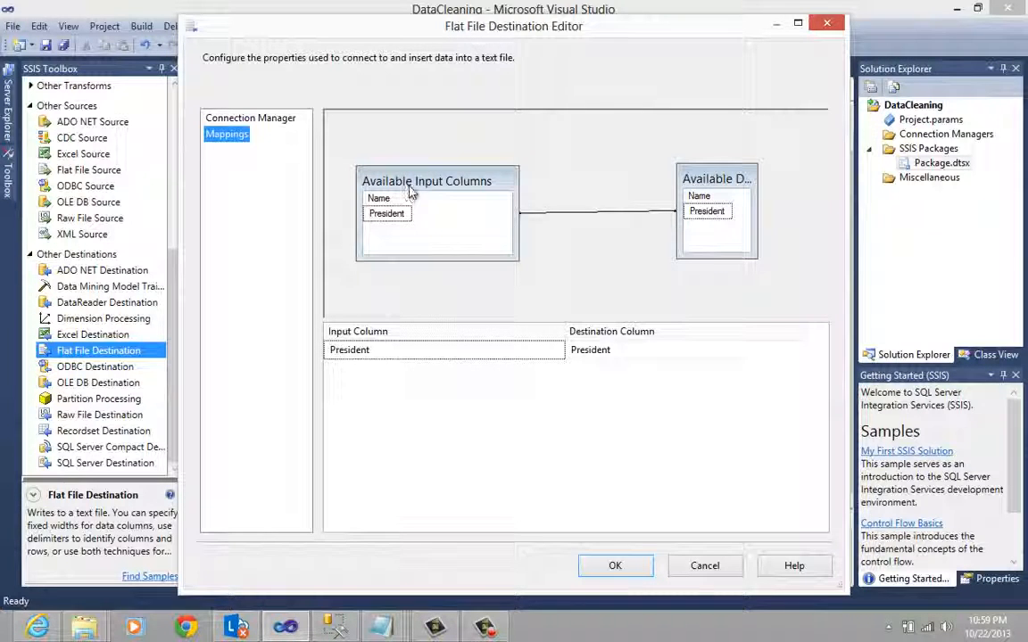
left_click_drag(413, 189, 413, 173)
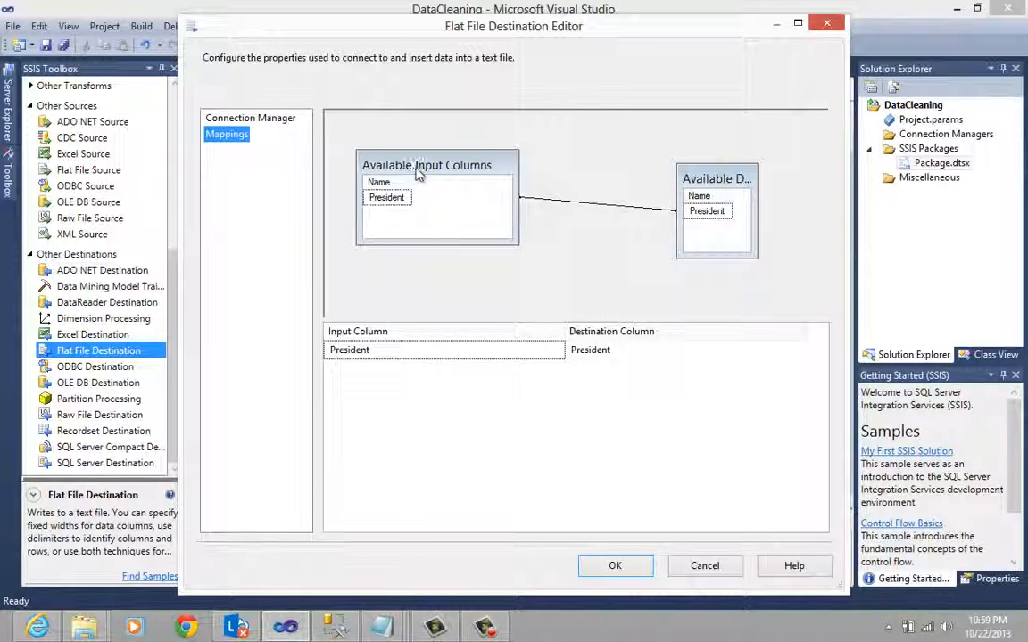
mouse_move(719, 179)
left_mouse_down()
mouse_move(624, 169)
mouse_move(728, 164)
left_mouse_up()
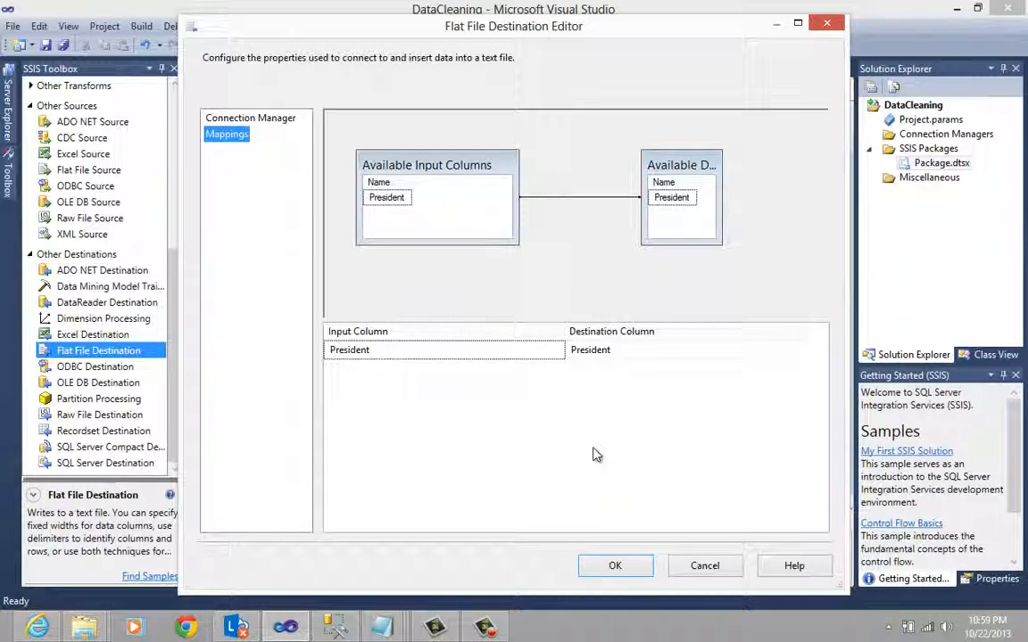
left_click(614, 566)
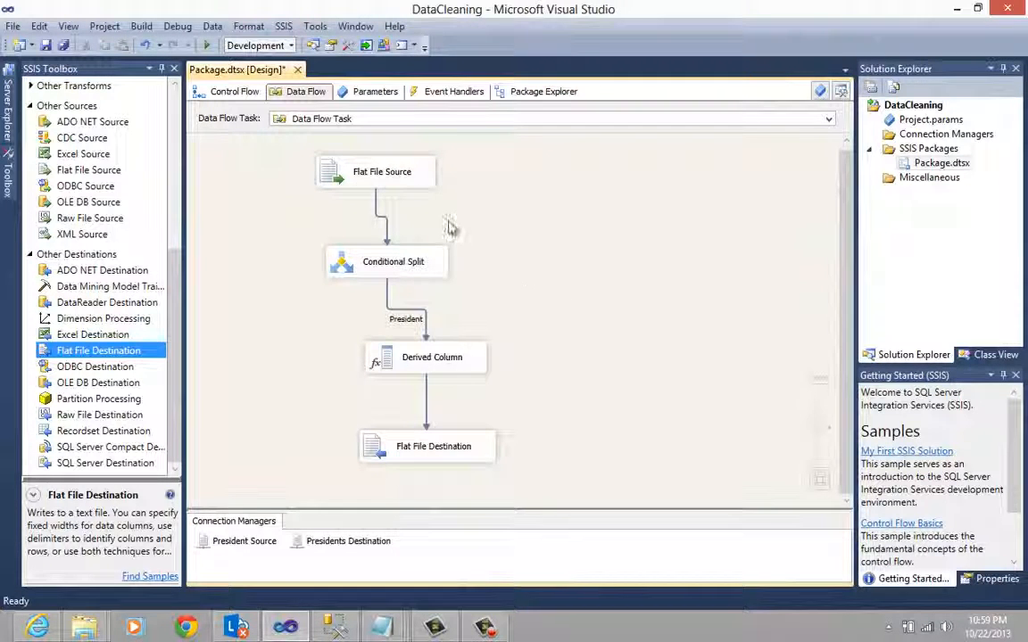
- Tidy the data flow layout by moving the Conditional Split and the Derived Column slightly upward, closer to the Flat File Source
left_click(332, 178)
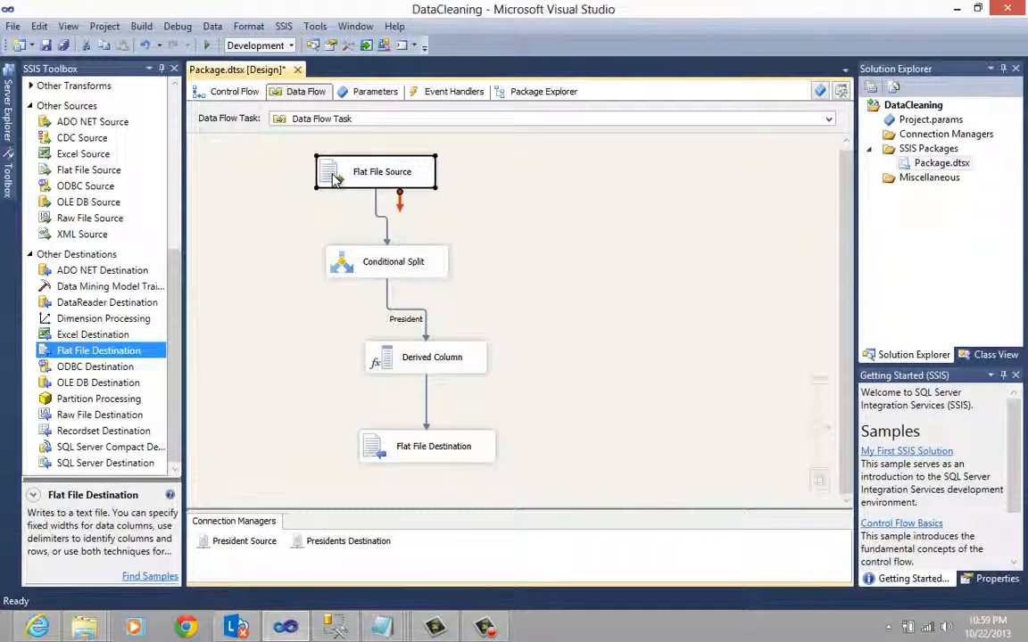
left_click_drag(342, 268, 347, 255)
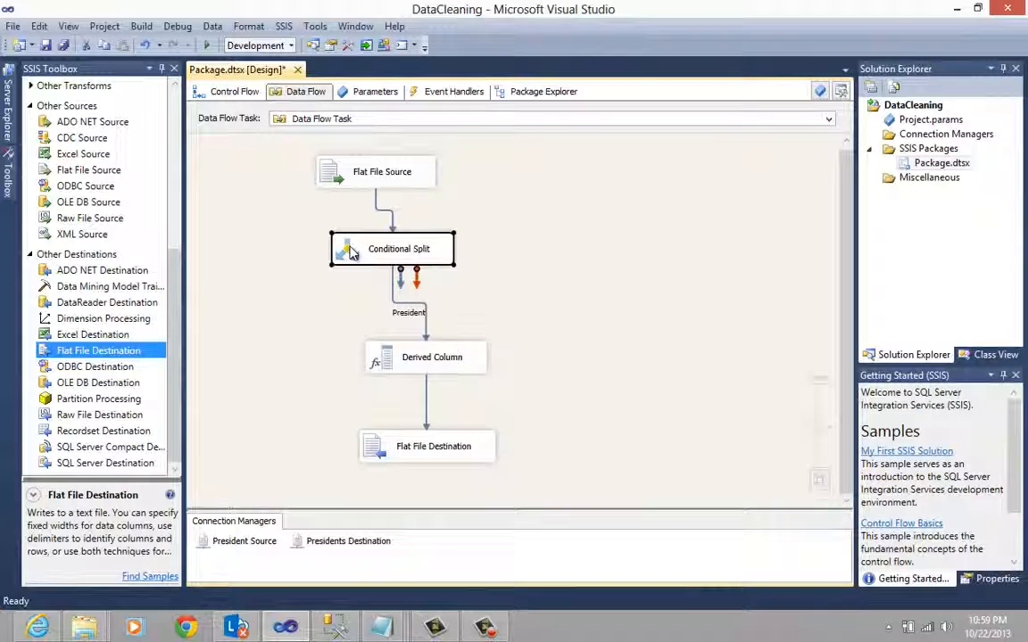
key("ctrl+s")
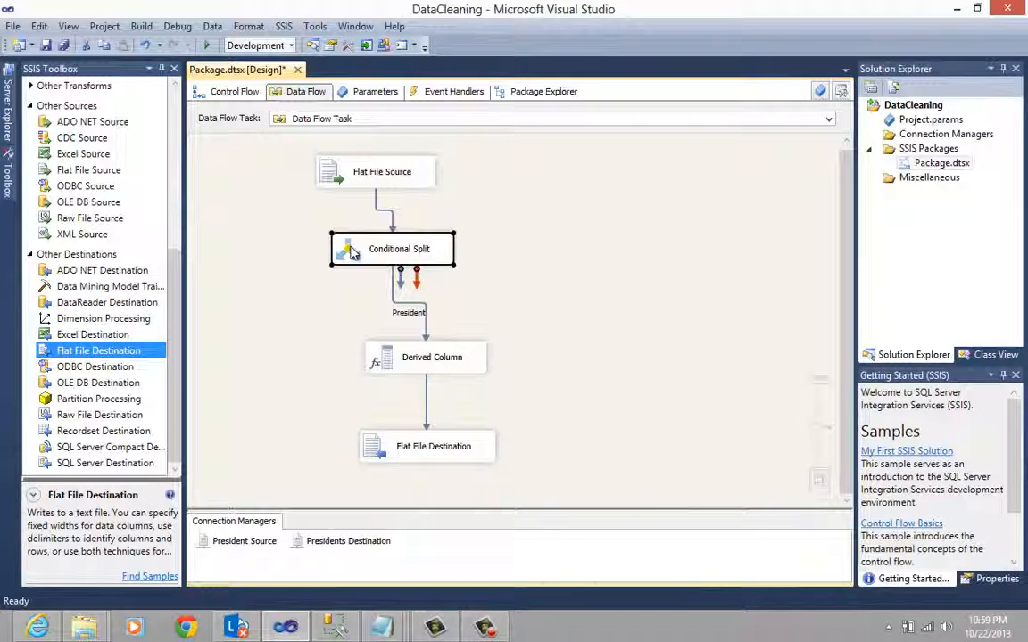
left_click_drag(394, 368, 374, 346)
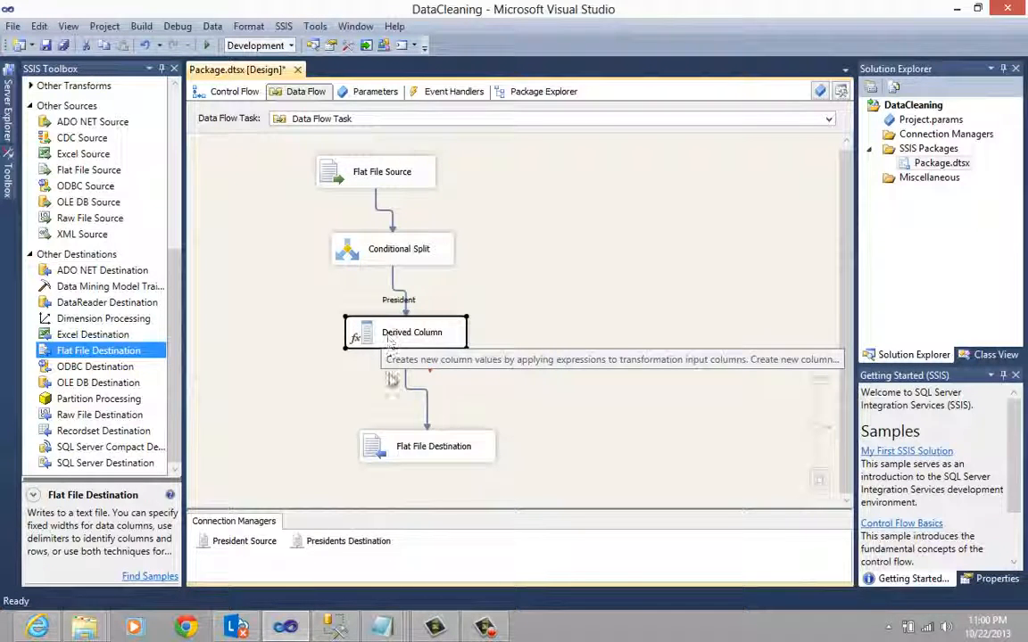
left_click(412, 450)
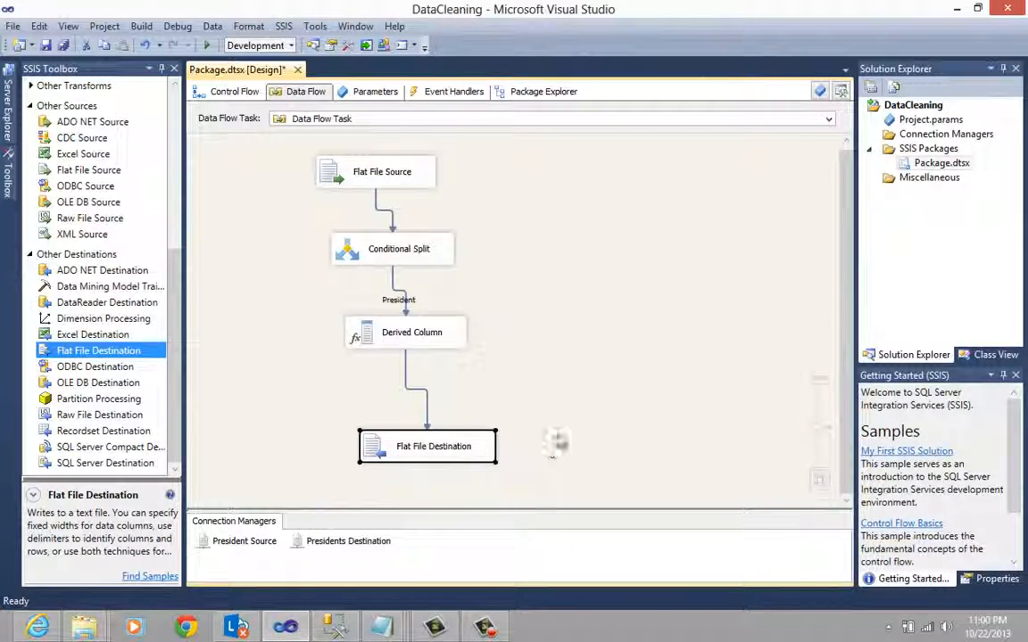
left_click(541, 342)
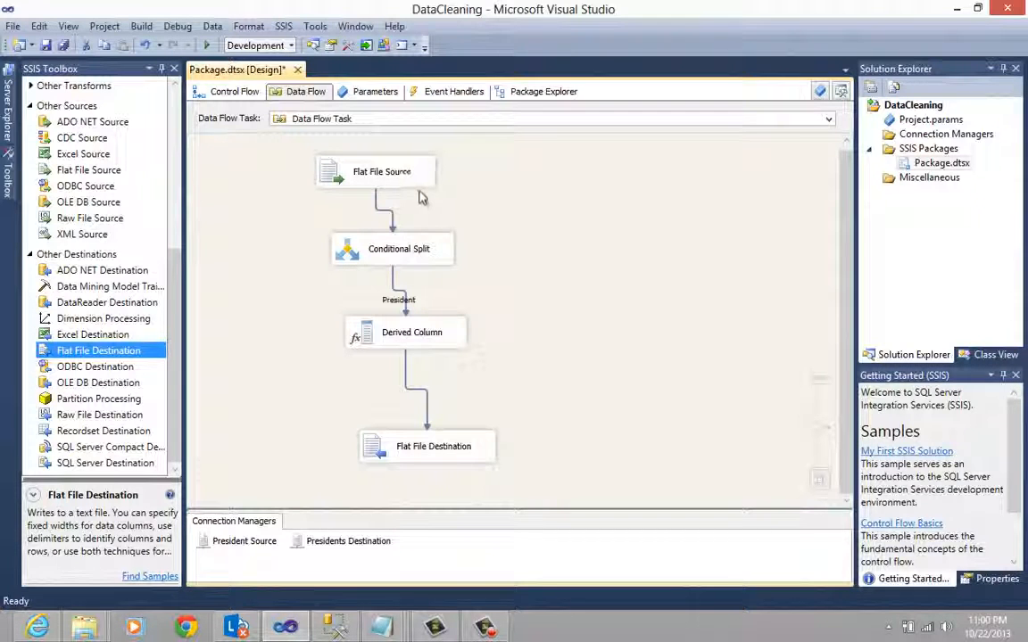
- Execute the Package.dtsx package from the DataCleaning project
left_click(244, 96)
left_click(285, 92)
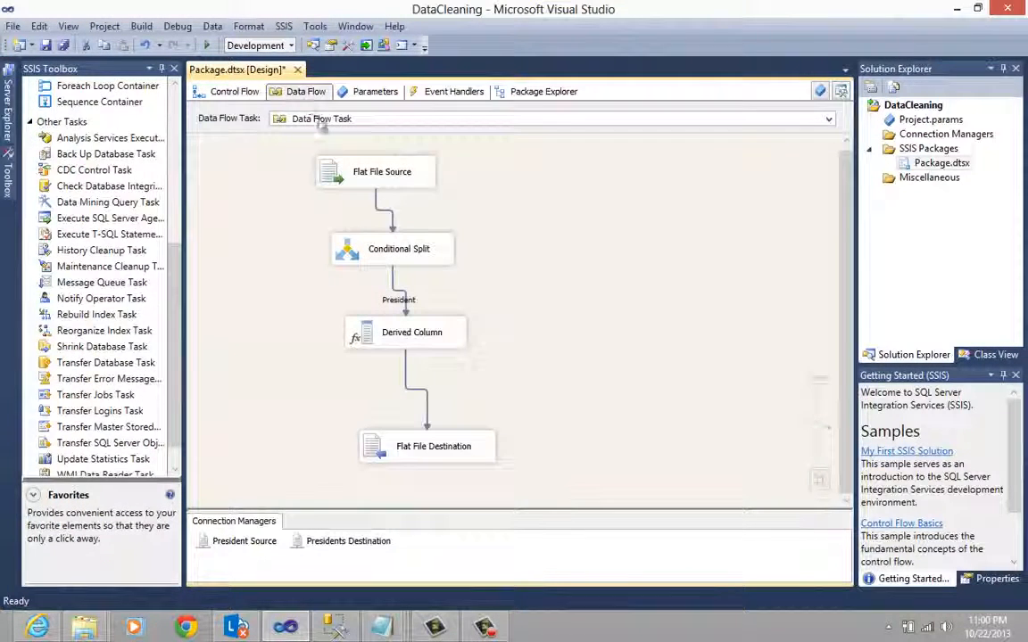
right_click(944, 166)
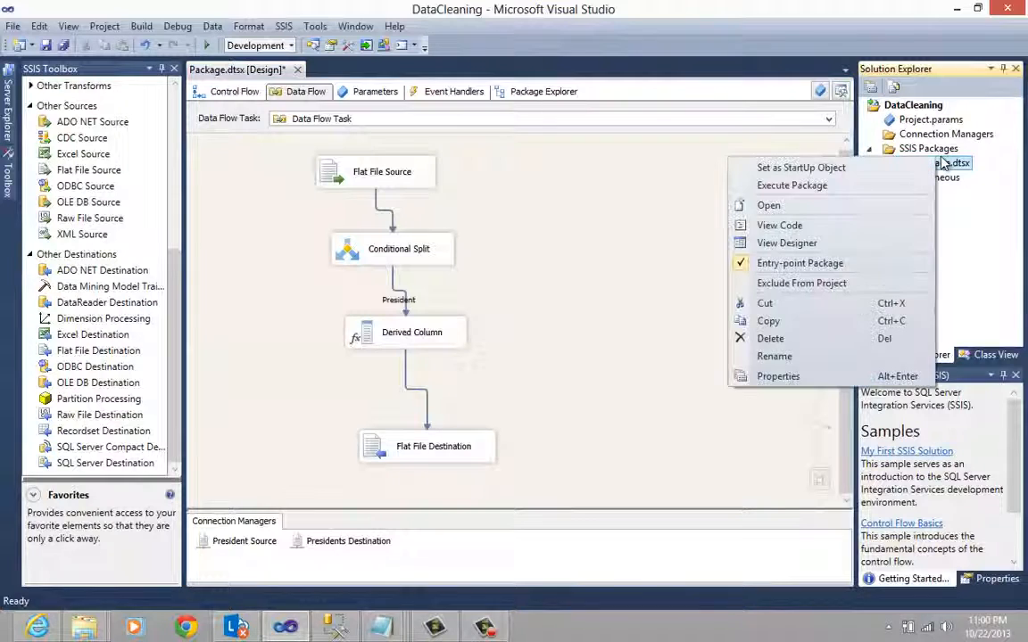
left_click(793, 184)
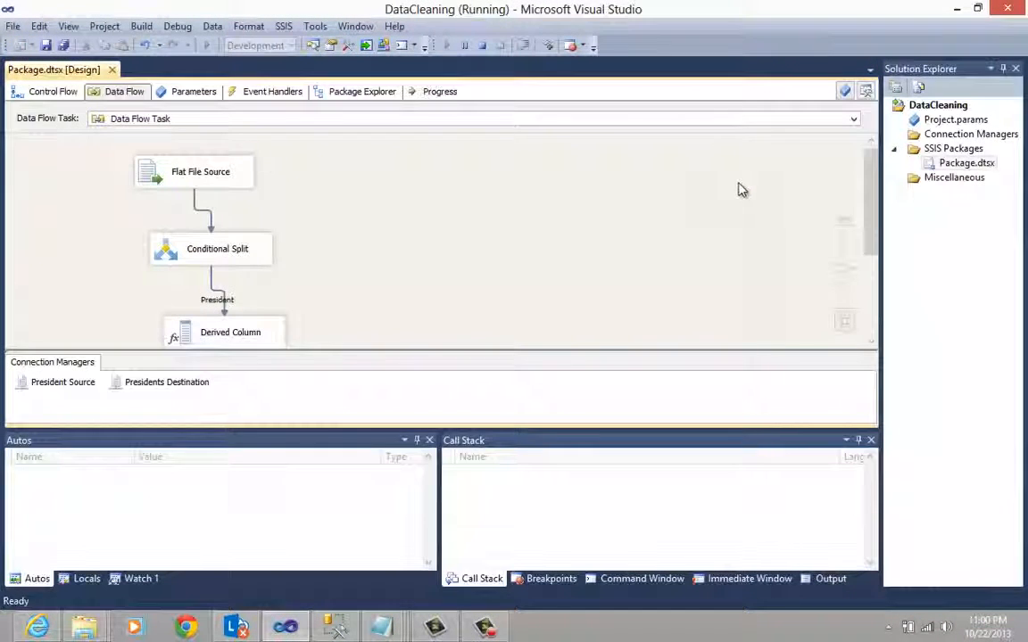
- Check the status and row counts of every data flow component from source to destination, and stop debugging
scroll(366, 246, "down", 5)
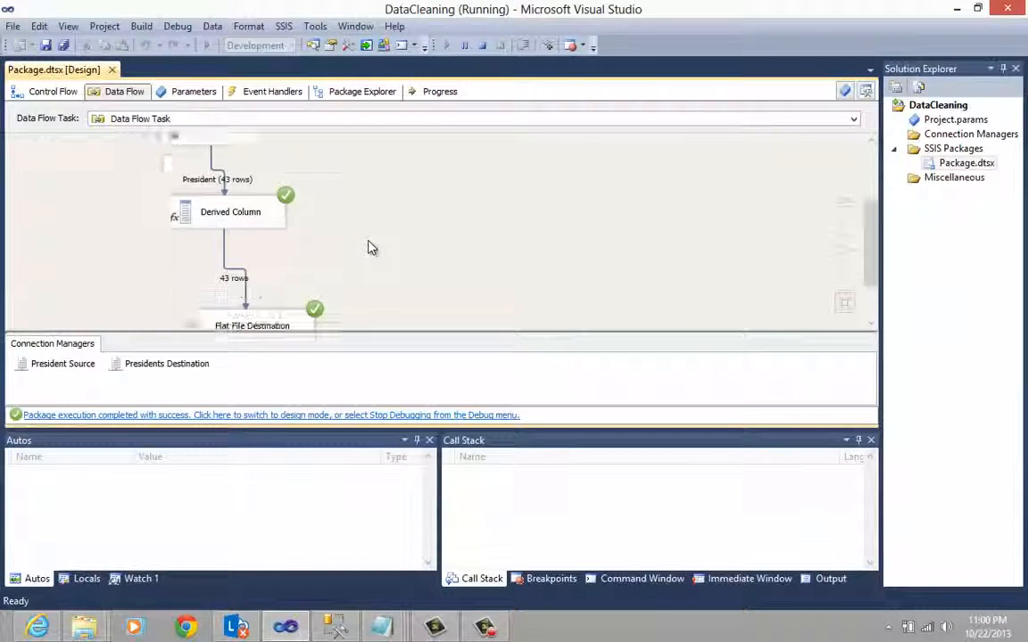
scroll(371, 248, "up", 5)
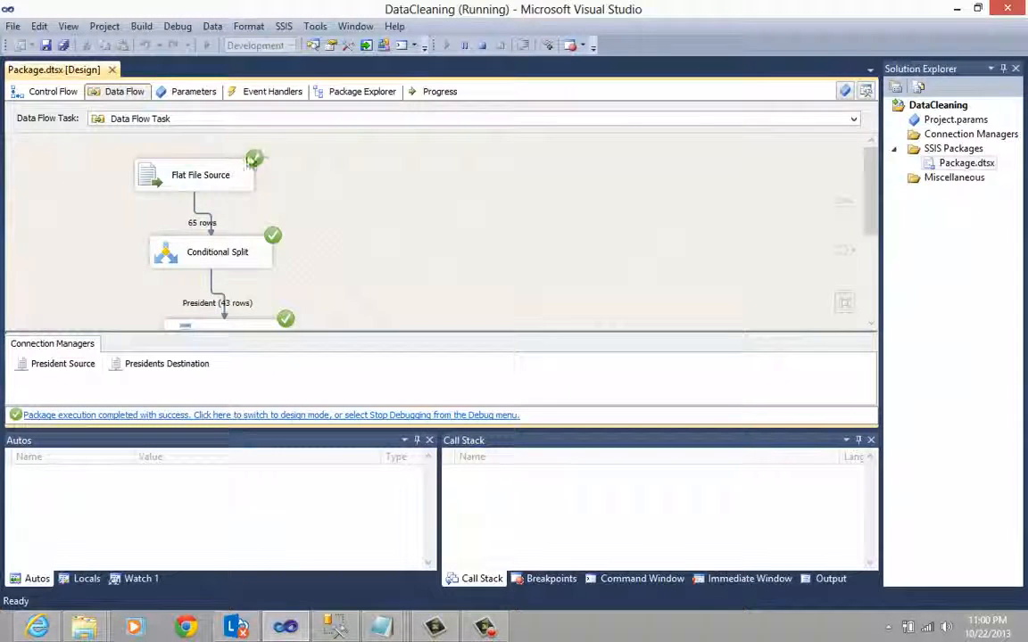
scroll(305, 270, "down", 4)
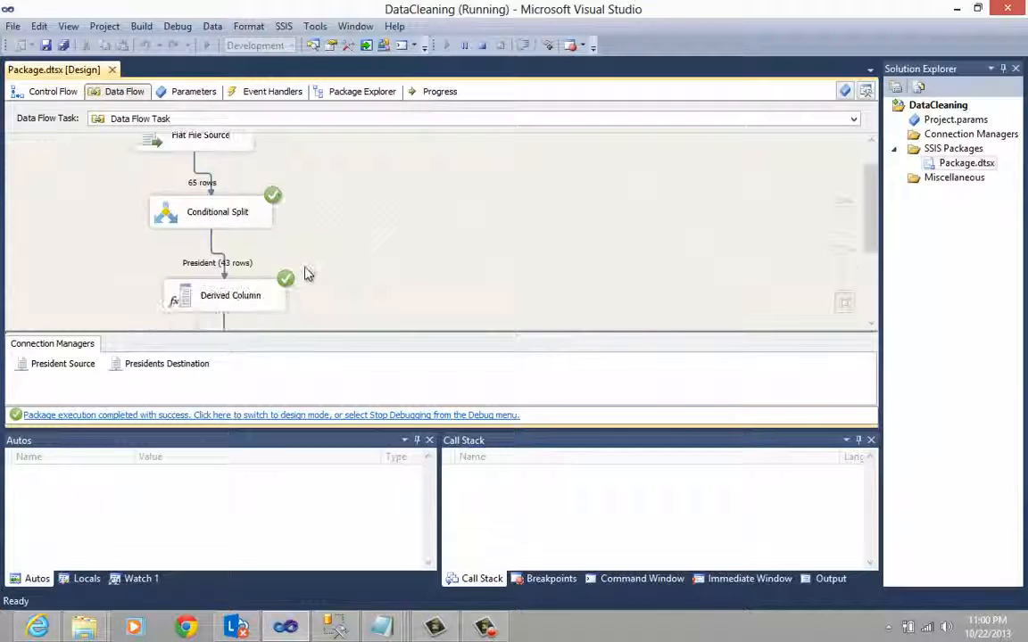
scroll(307, 270, "up", 3)
scroll(304, 268, "up", 1)
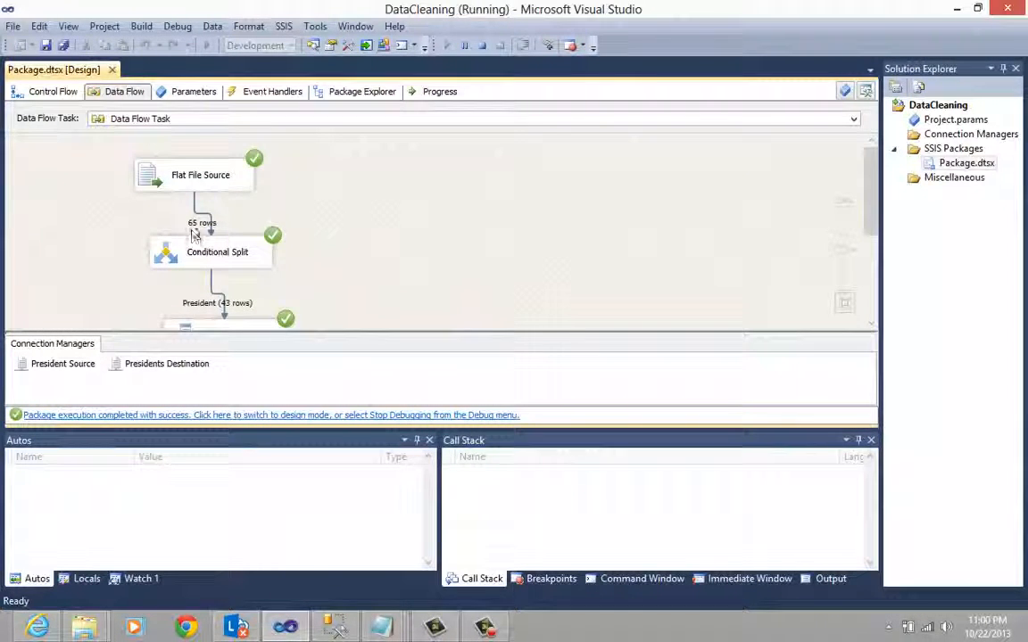
scroll(239, 228, "down", 1)
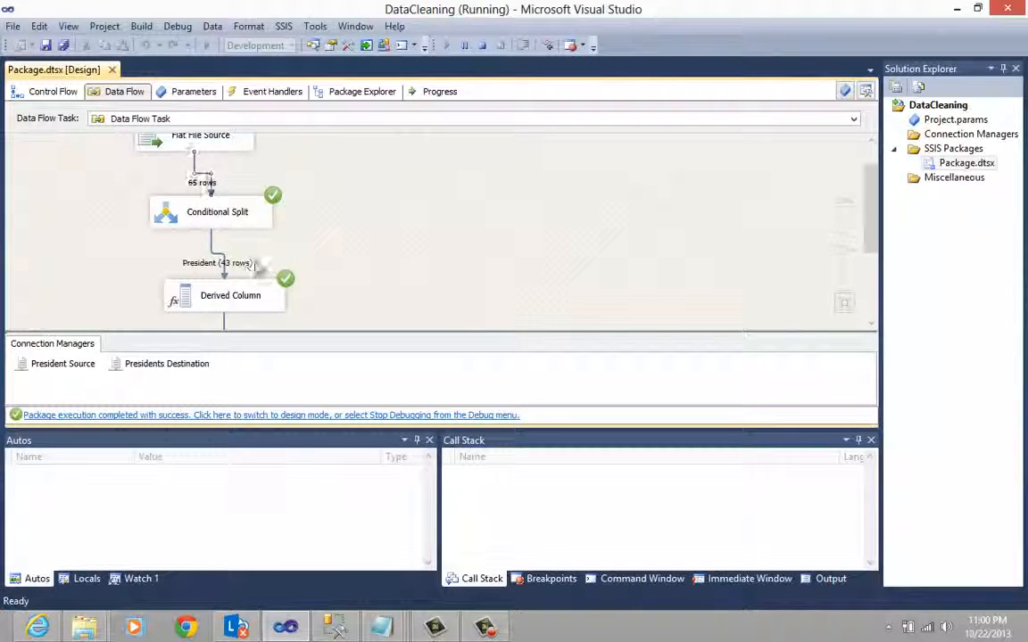
scroll(268, 266, "down", 3)
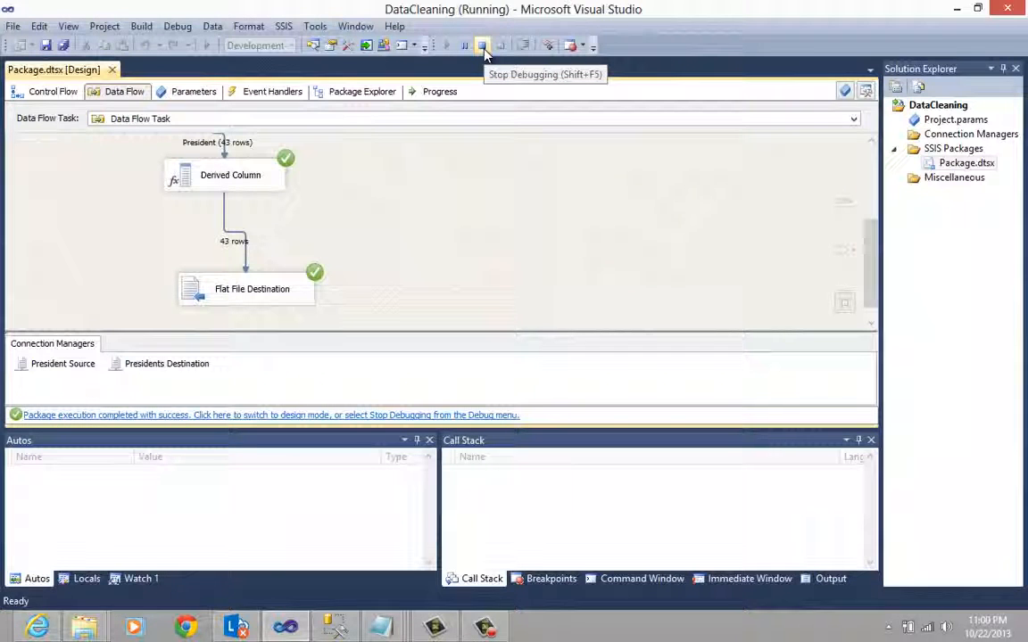
left_click(175, 28)
left_click(193, 100)
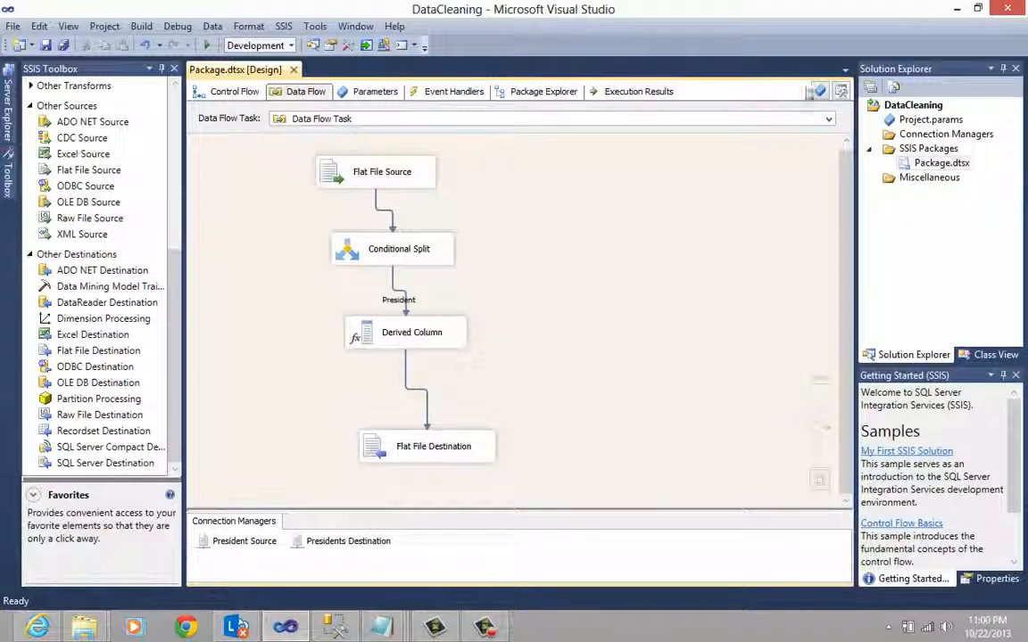
- Switch to File Explorer and open the Data folder inside CreatePackage
left_click(957, 11)
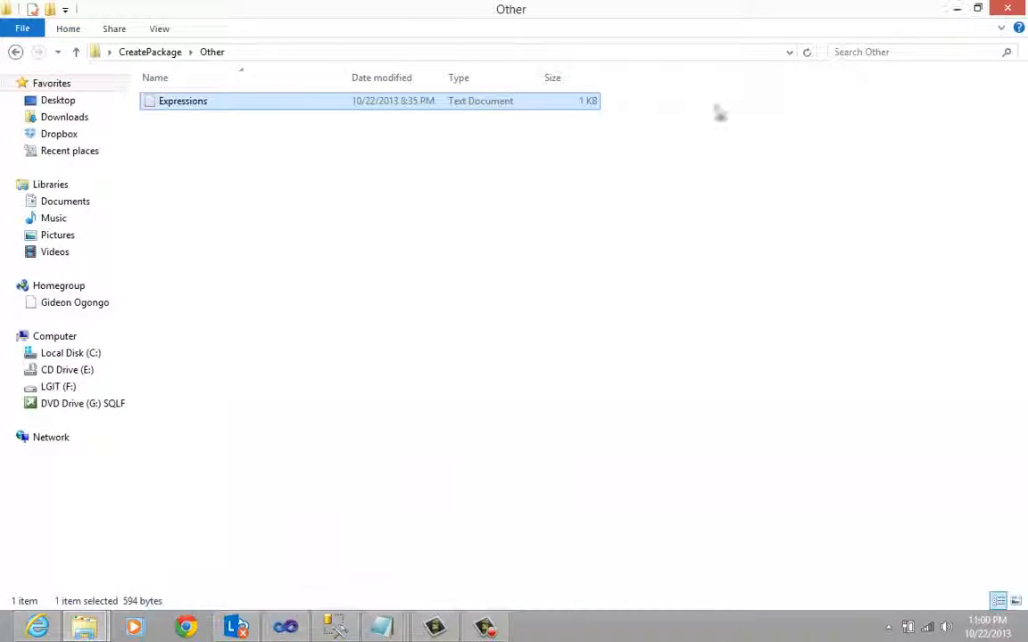
left_click(194, 233)
left_click(161, 54)
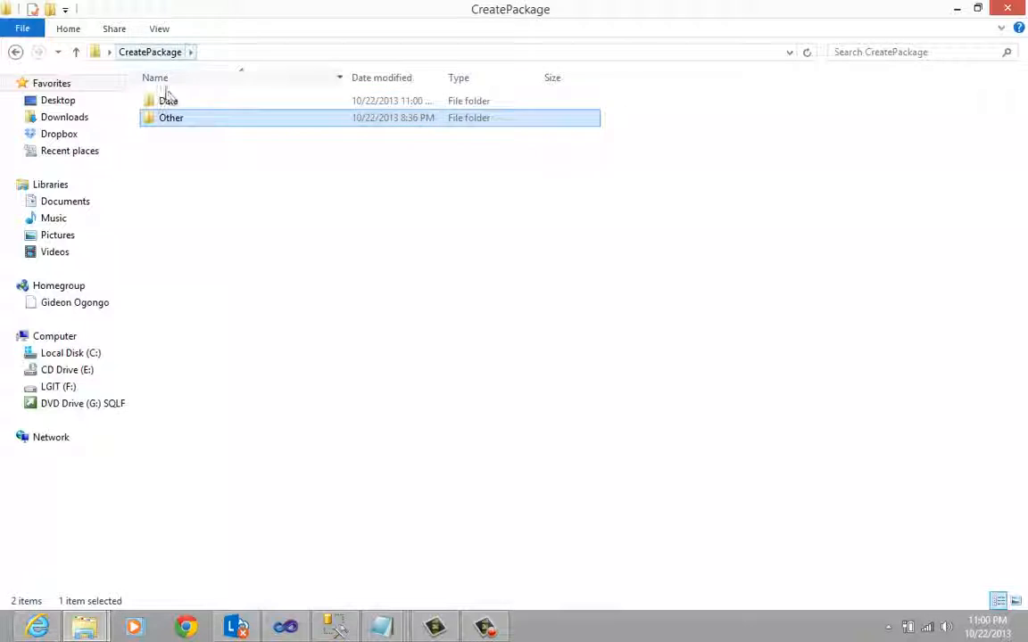
double_click(166, 100)
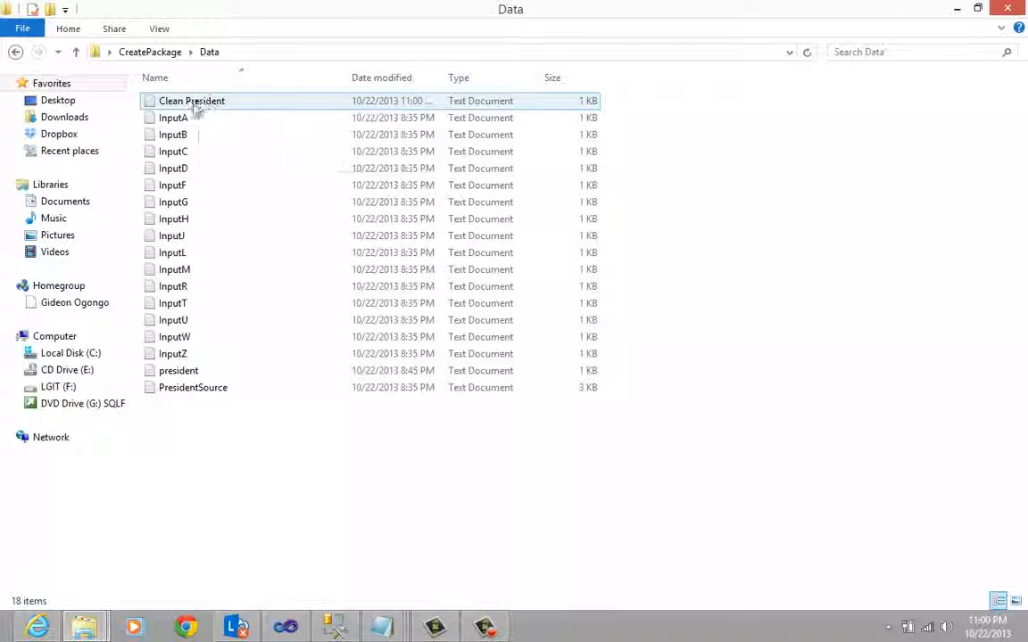
- Open the Clean President text file in a maximized Notepad window, examine the exported list of presidents, and close the file
left_click(197, 104)
double_click(234, 107)
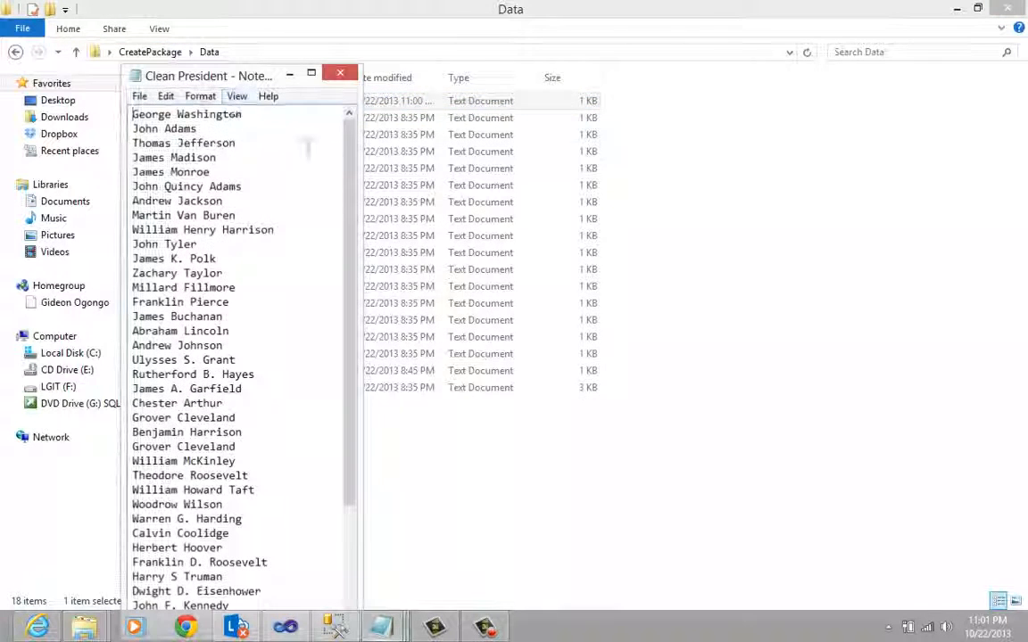
left_click(313, 71)
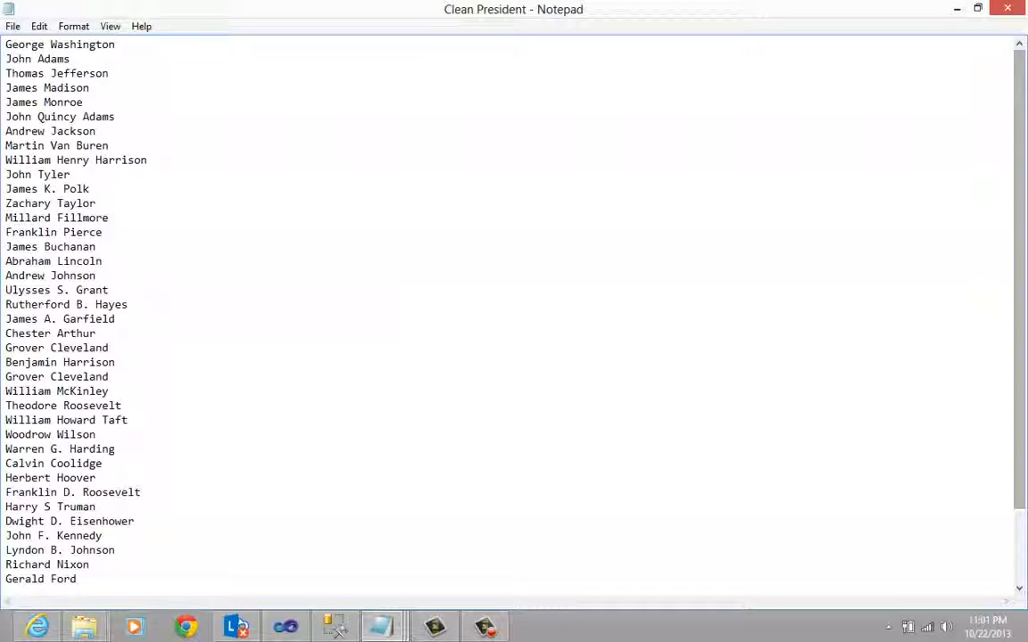
left_click_drag(1017, 165, 907, 133)
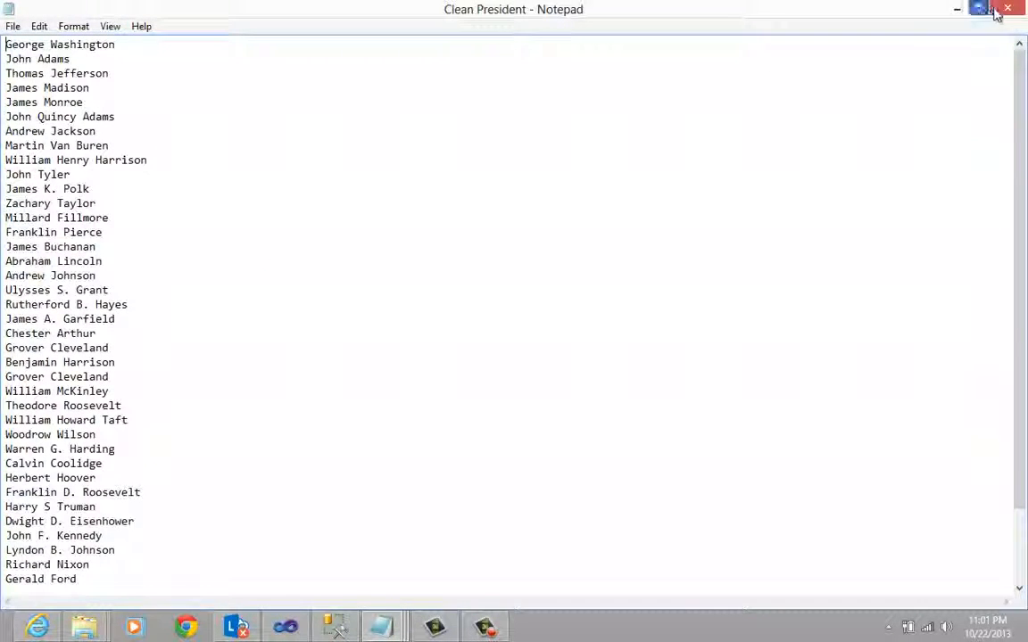
left_click(998, 11)
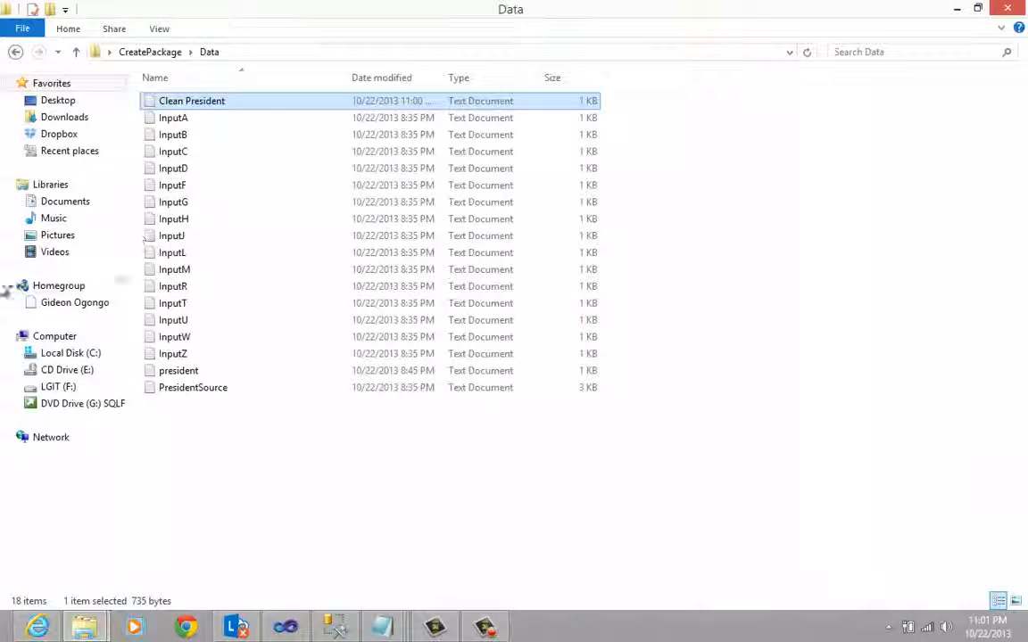
left_click(205, 445)
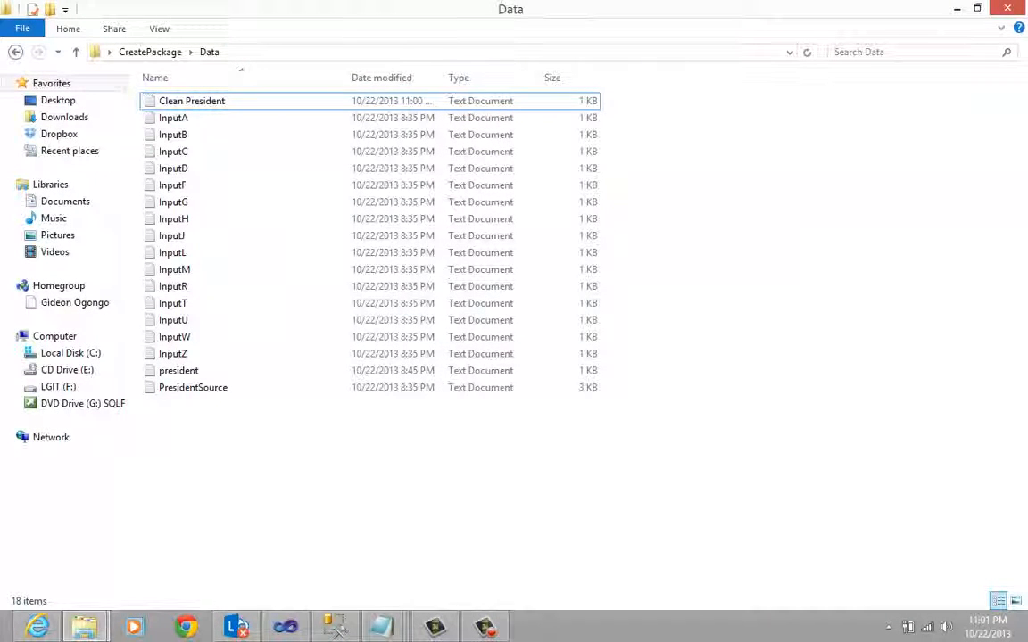